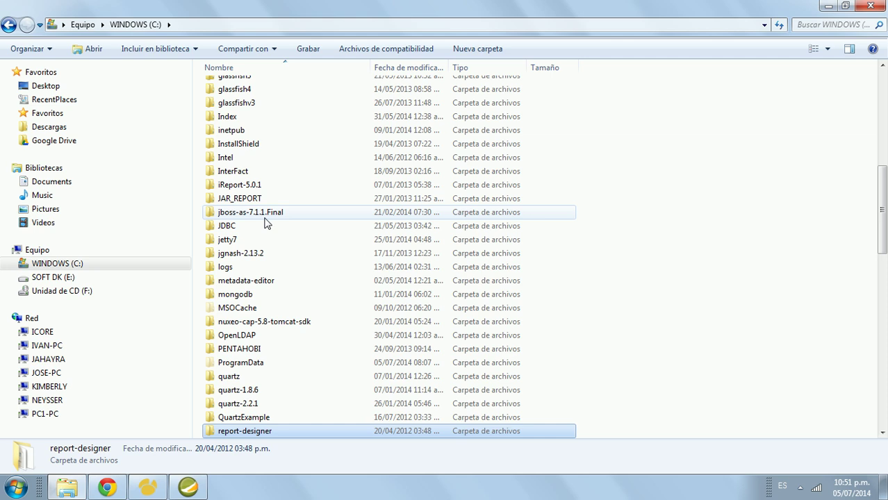
Step: Open the C:\report-designer folder and locate report-designer.bat among its 15 items
key(Return)
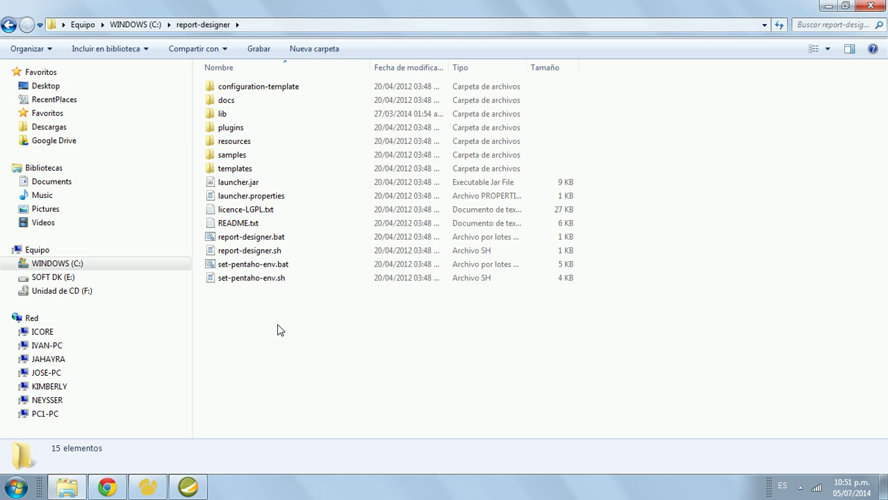
click(271, 238)
click(239, 312)
click(276, 238)
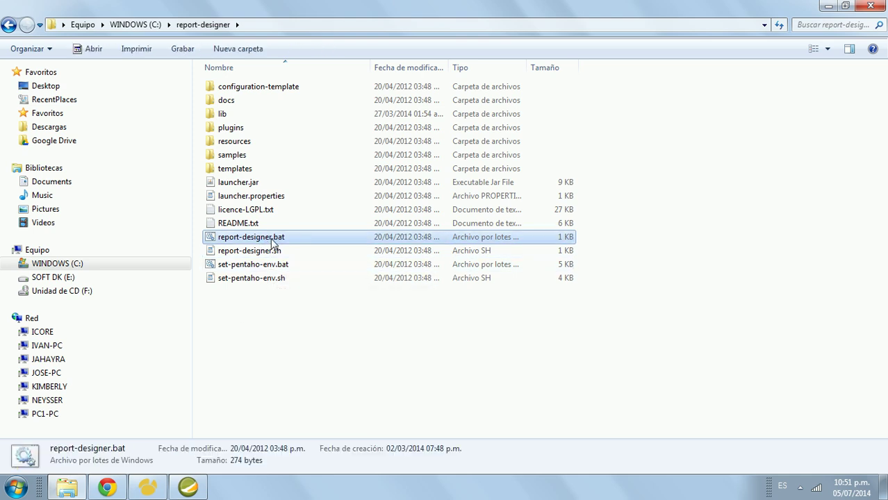
click(267, 342)
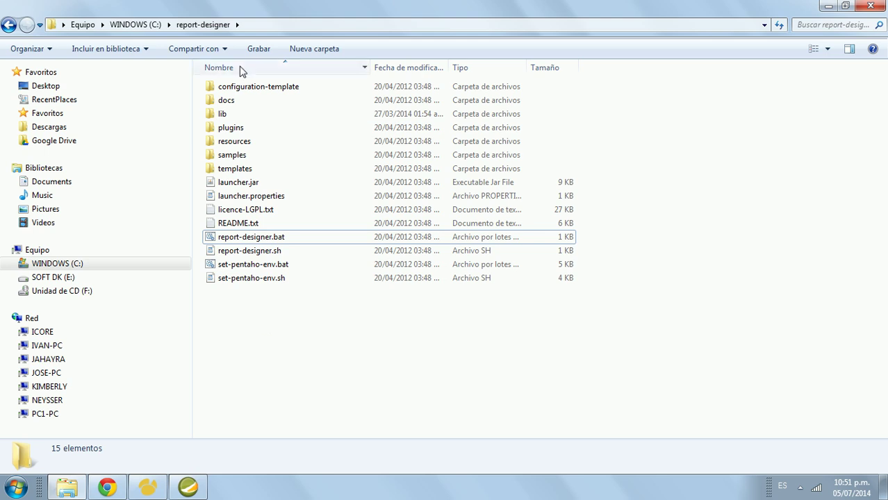
Step: Inspect the lib\jdbc driver jars, sqljdbc4.jar and mysql-connector-java-5.1.17.jar
click(229, 116)
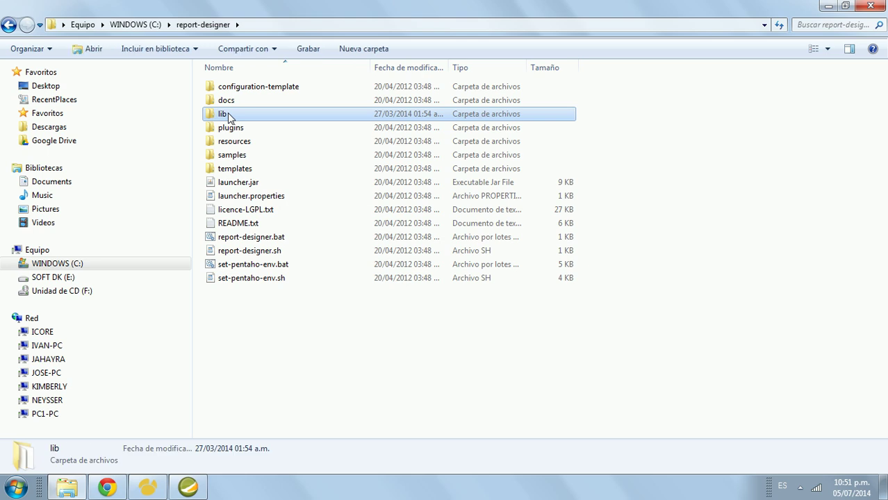
double_click(237, 117)
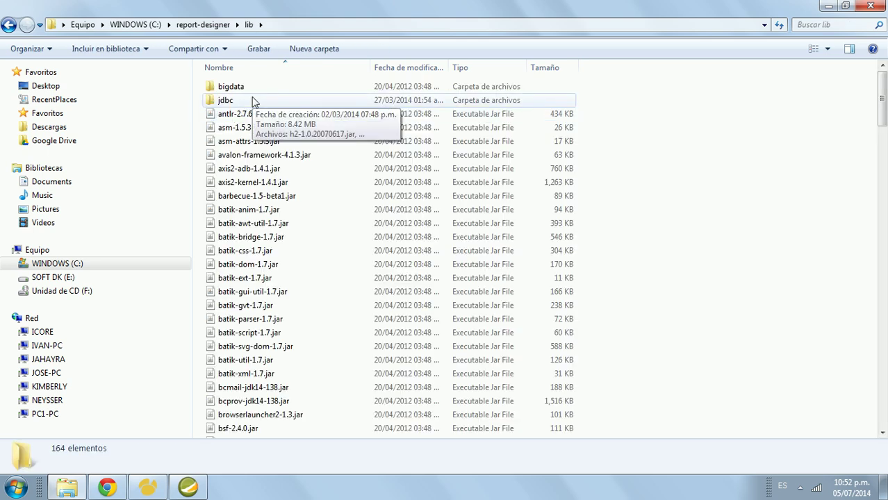
double_click(253, 101)
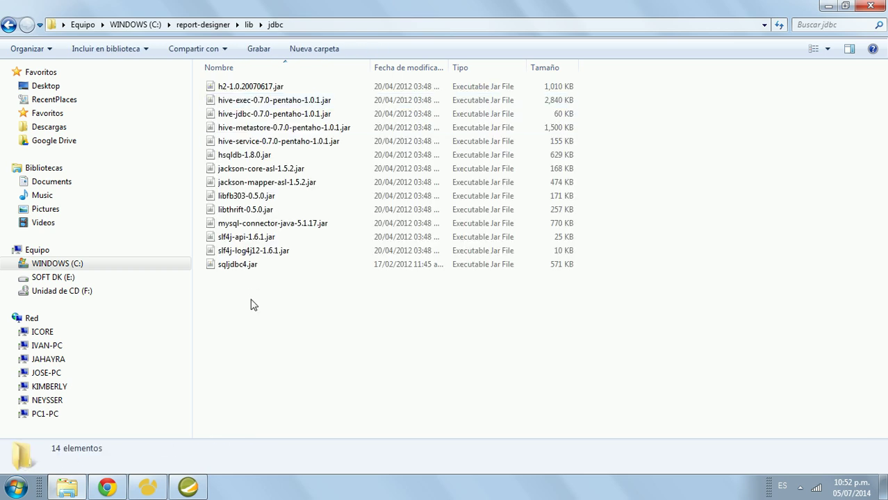
click(244, 271)
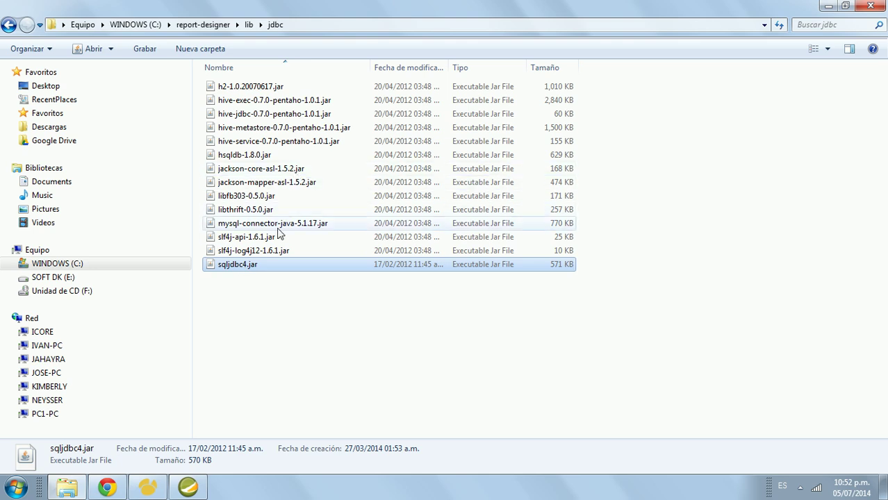
click(277, 230)
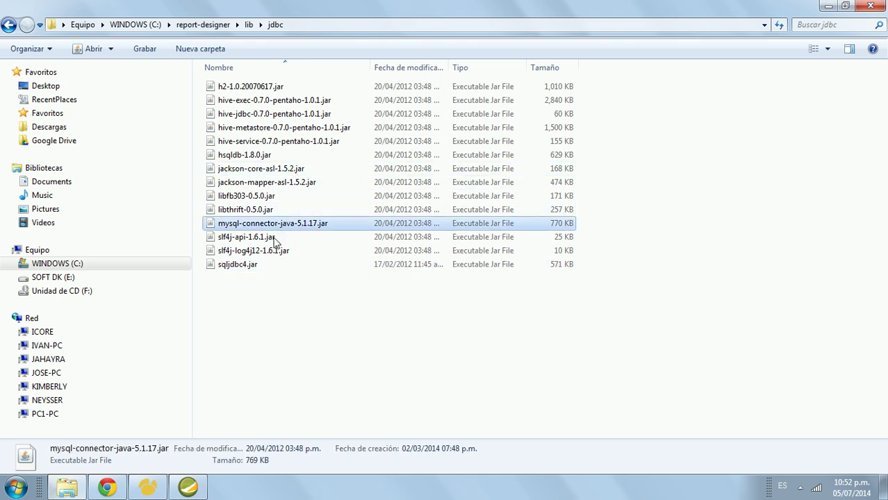
click(249, 289)
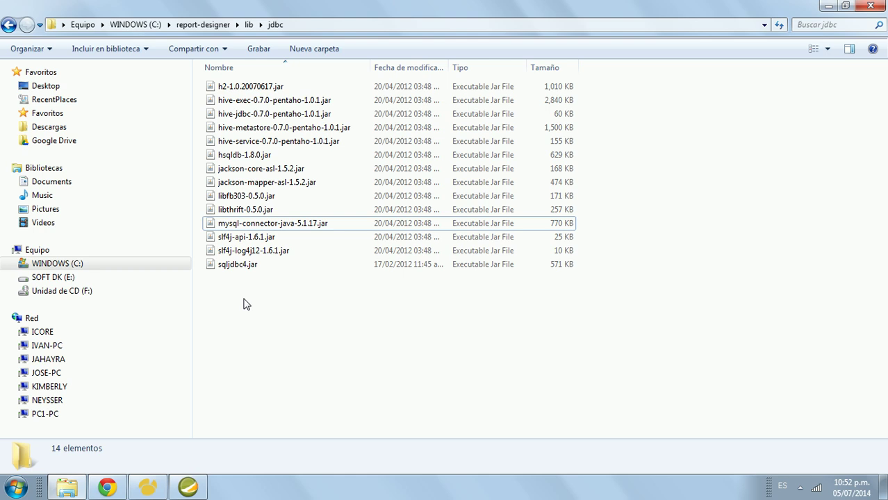
Step: Go back up to the report-designer folder and bring up Report Designer's Help > Welcome screen
key(BackSpace)
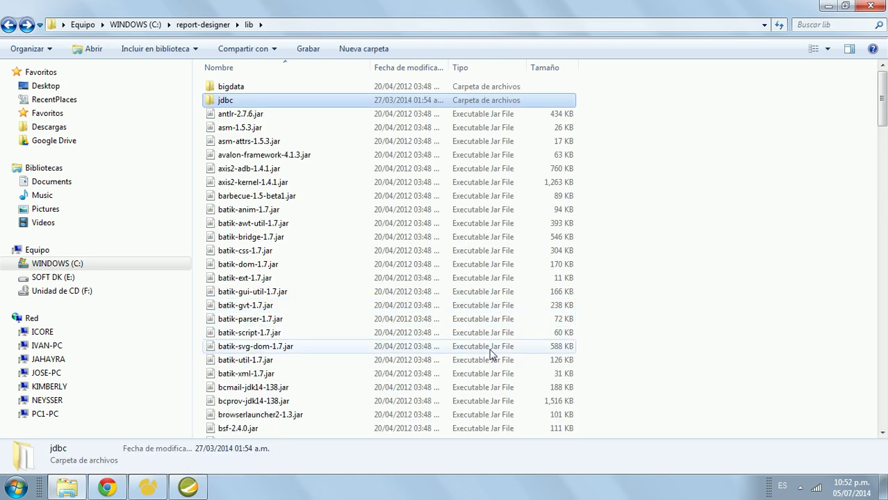
key(BackSpace)
key(Down)
key(Down)
key(Down)
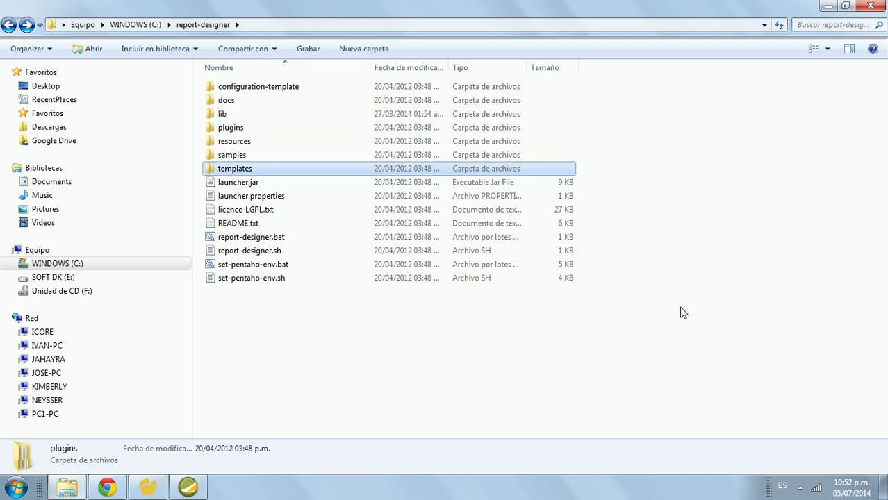
key(Down)
key(Down)
key(Down)
key(Down)
key(Down)
key(Down)
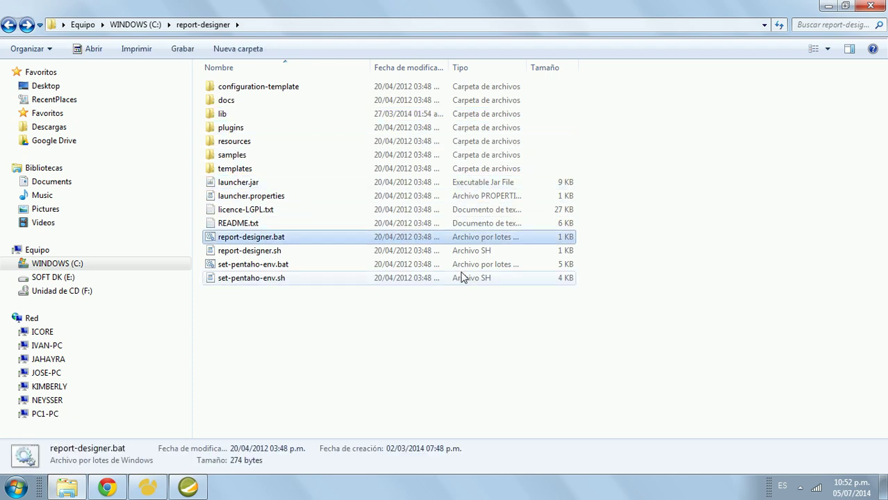
click(260, 371)
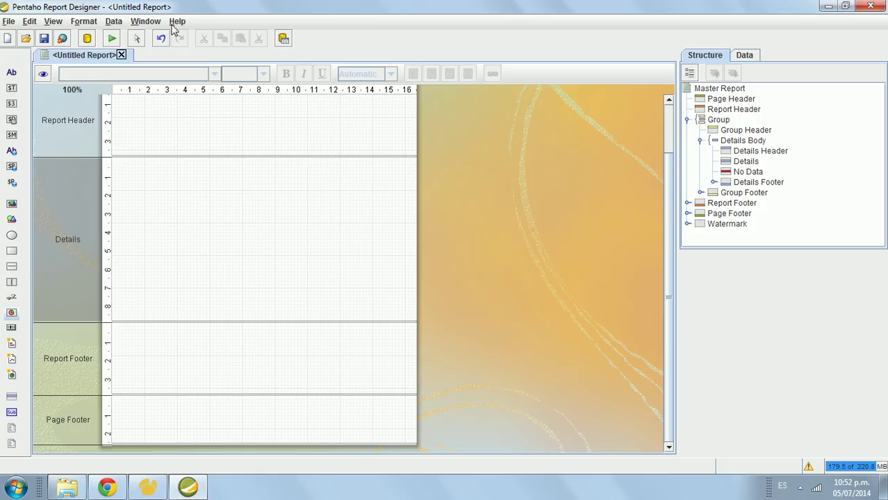
click(178, 21)
click(186, 34)
Step: Move the Welcome dialog slightly down and to the right
drag(374, 79, 410, 105)
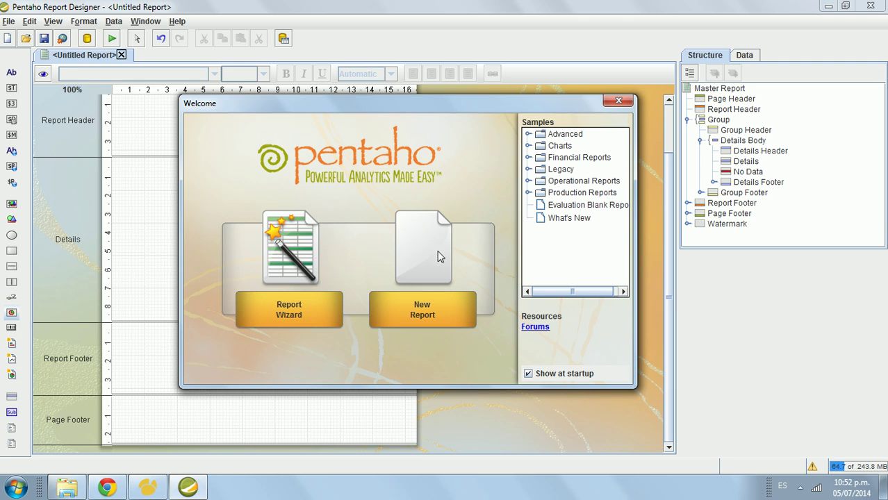
Step: Create a New Report from the Welcome dialog and close the old untitled report without saving
click(427, 314)
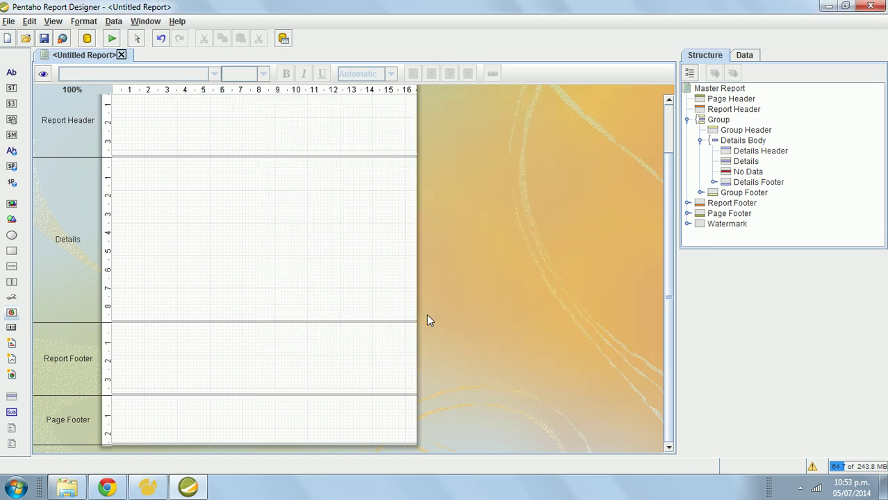
click(121, 54)
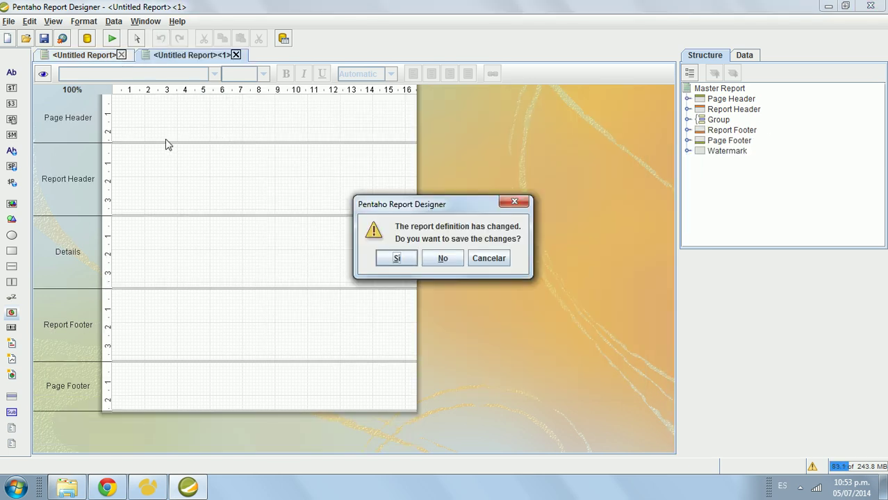
click(442, 260)
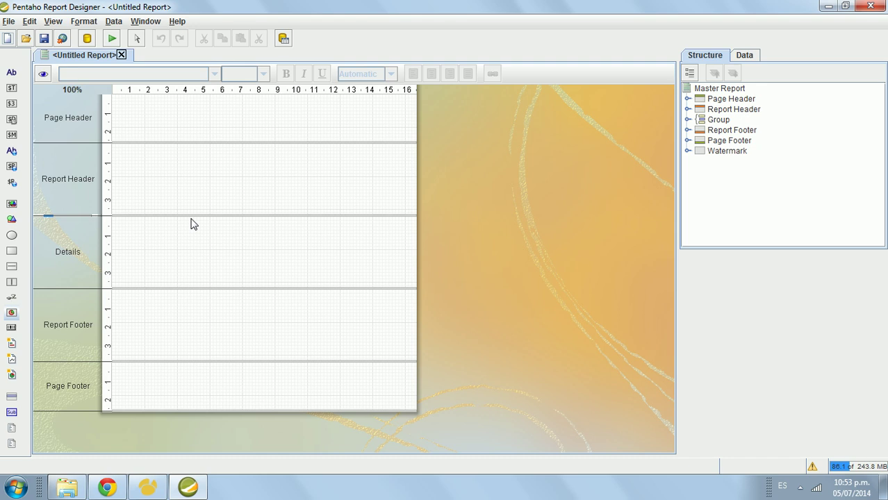
click(176, 22)
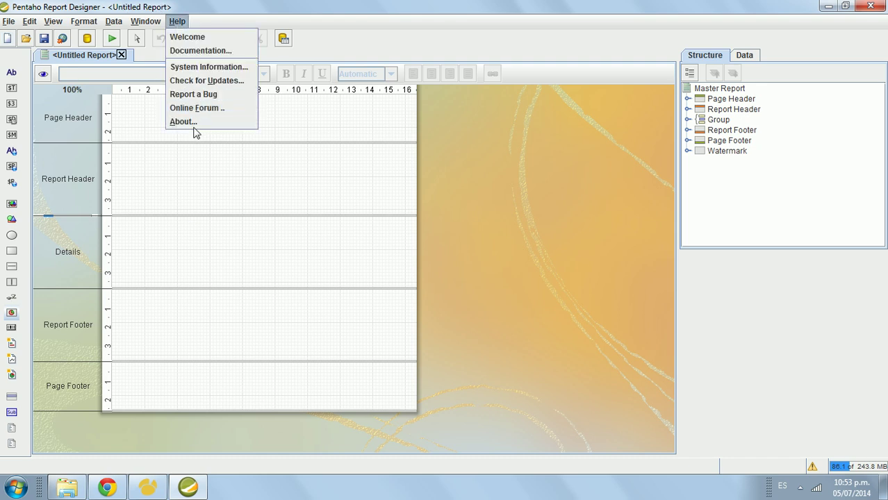
click(194, 122)
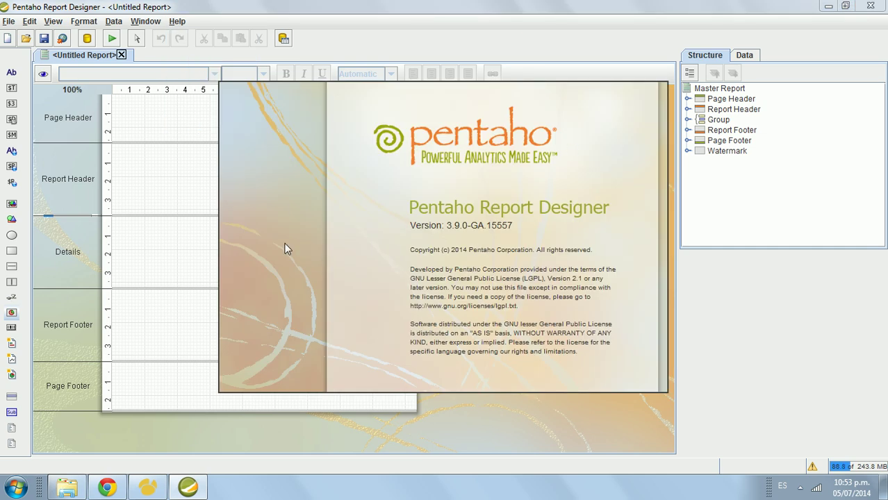
click(349, 292)
click(233, 247)
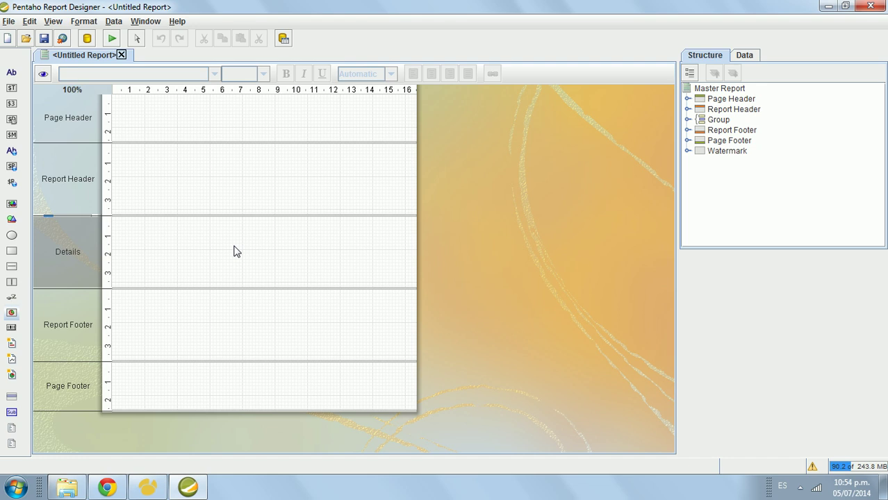
click(200, 199)
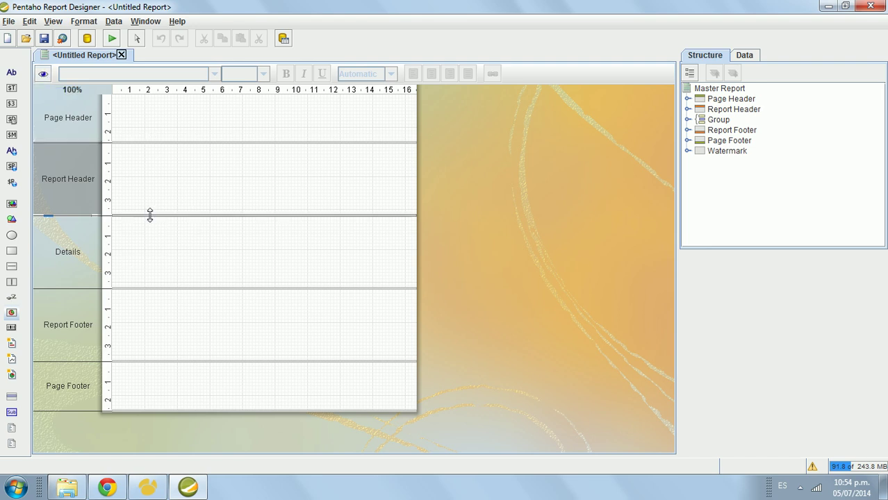
click(43, 75)
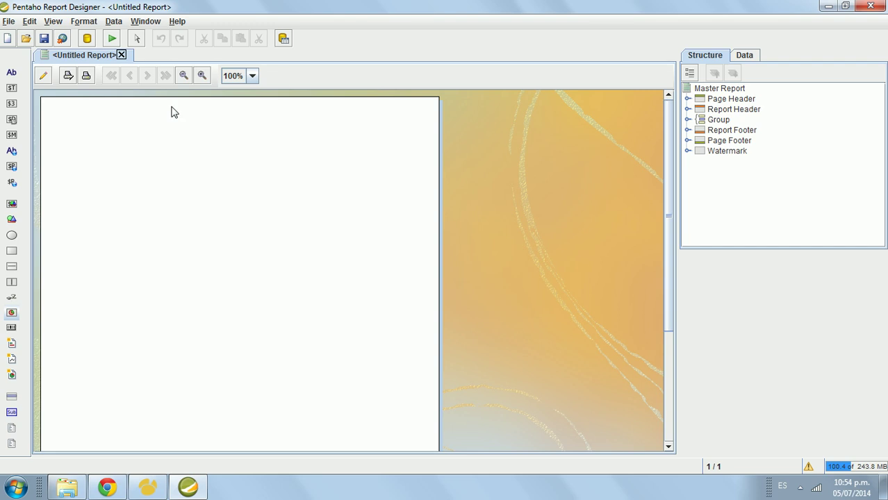
click(253, 76)
click(234, 113)
click(42, 78)
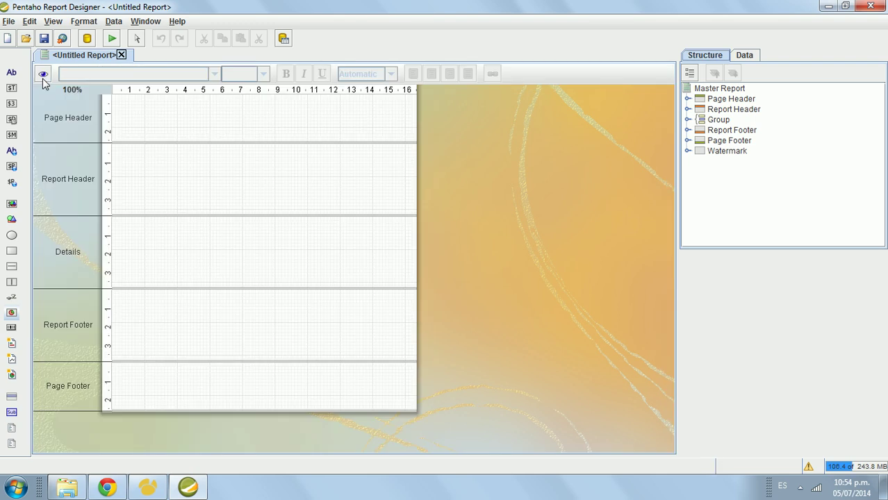
click(112, 39)
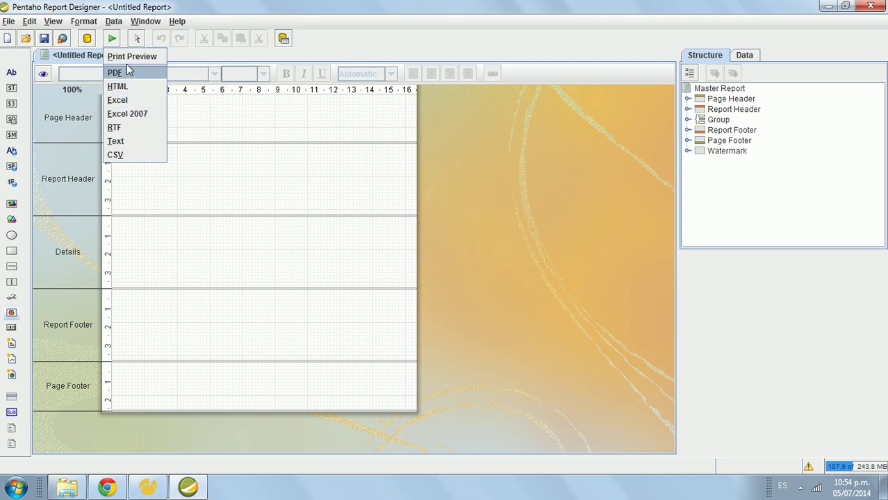
click(129, 58)
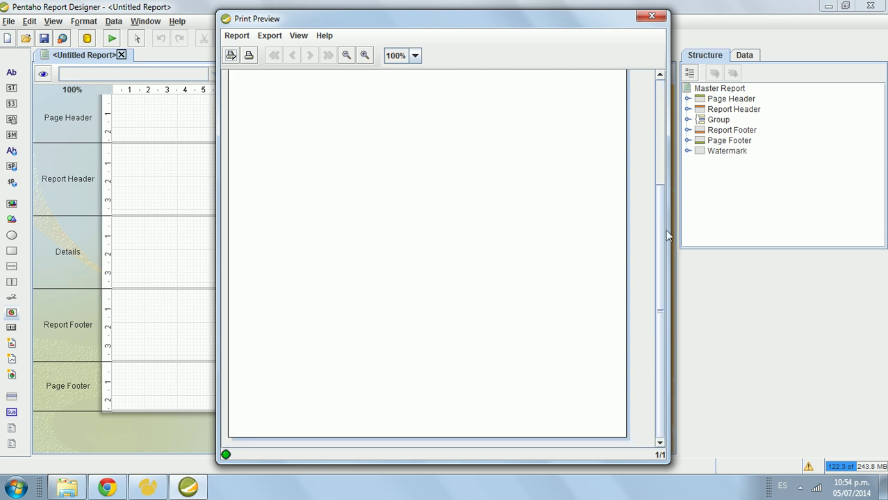
click(652, 16)
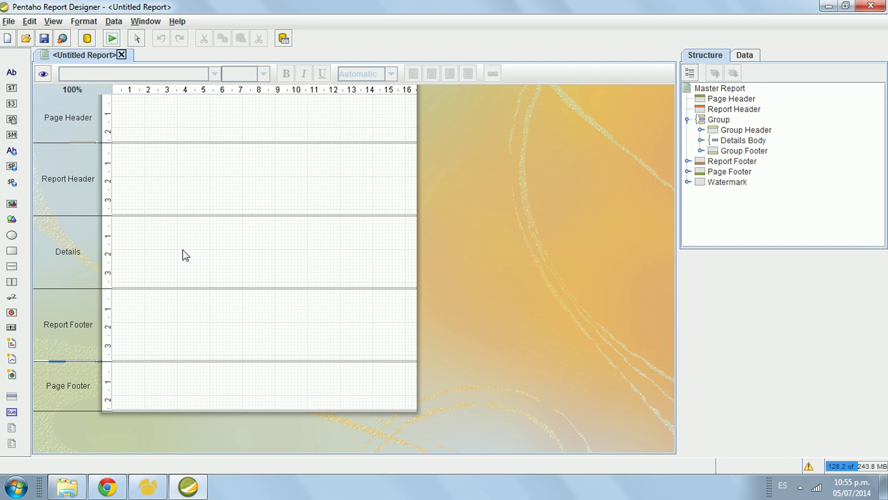
Step: Select the Details band and preview the empty report, then return to design view
click(185, 256)
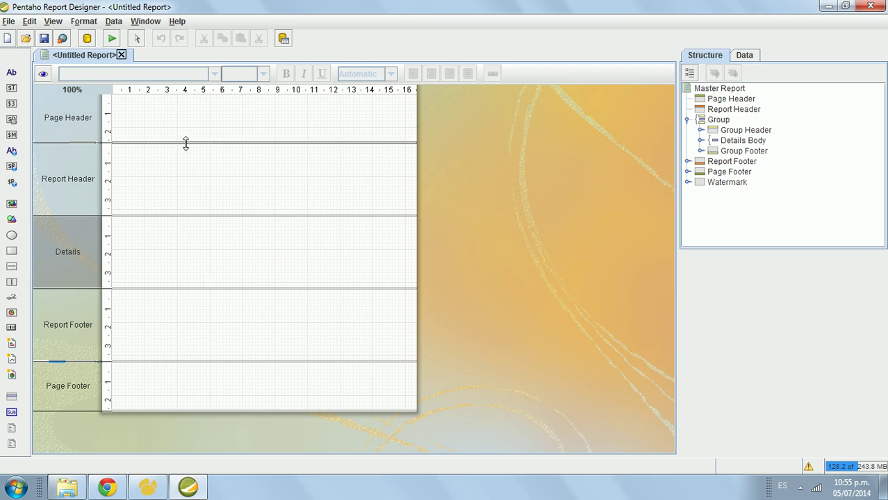
click(43, 76)
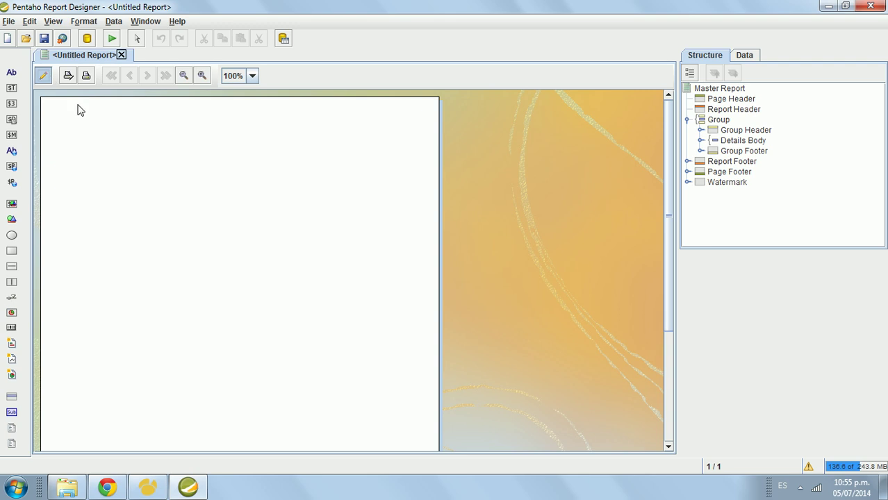
click(46, 75)
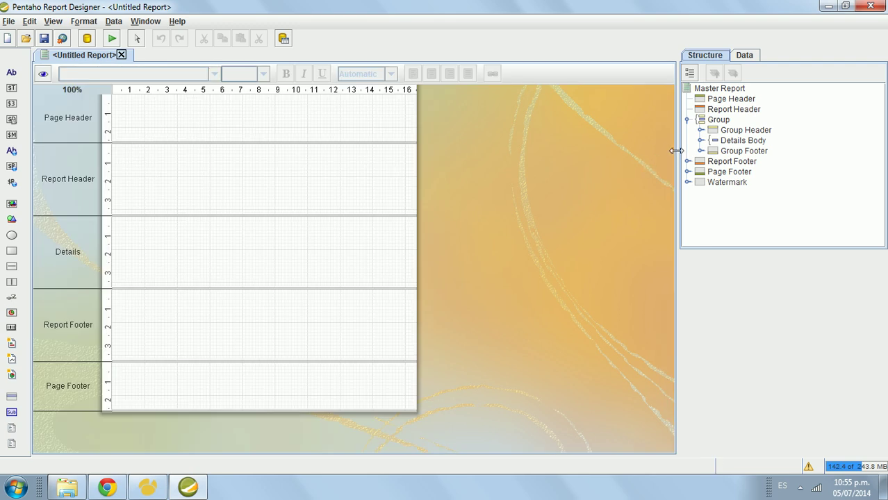
Step: Widen the side panel and show the Structure tree with the Group node collapsed
drag(676, 151, 646, 161)
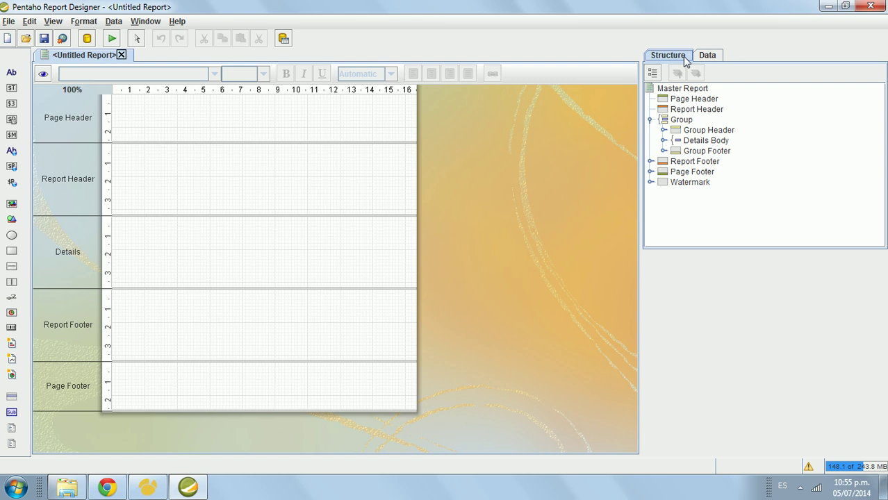
click(703, 57)
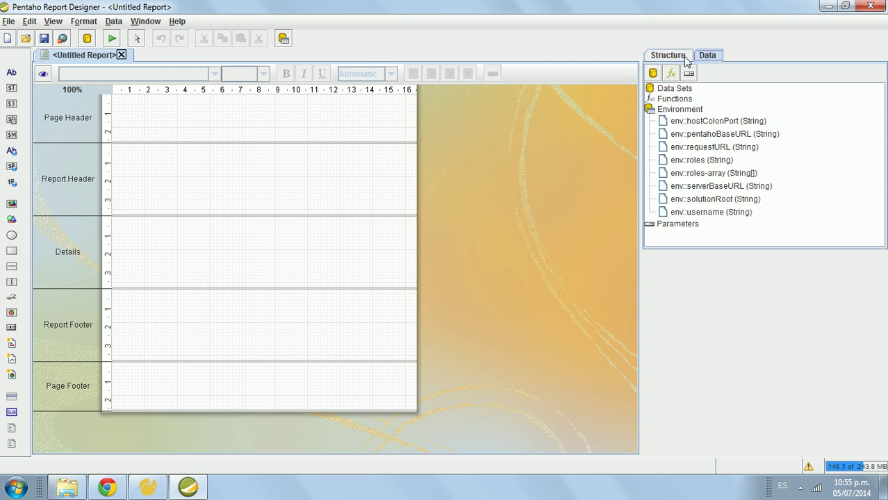
click(686, 61)
click(701, 61)
click(686, 61)
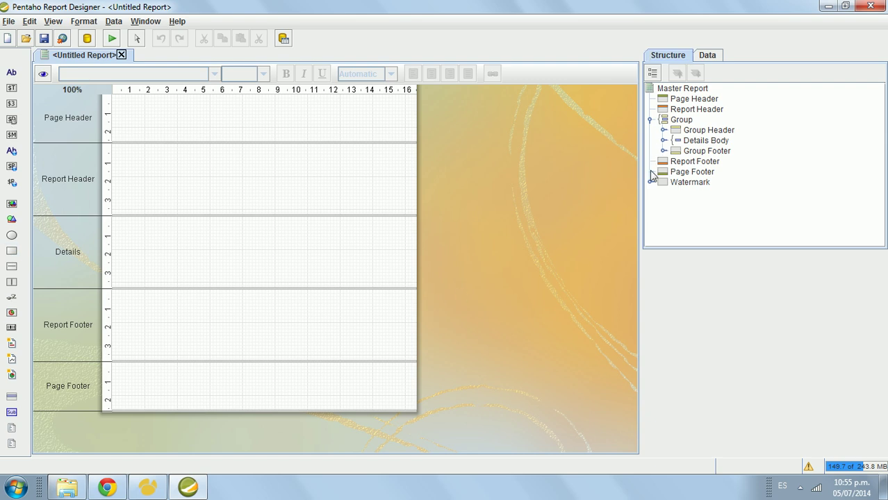
click(651, 120)
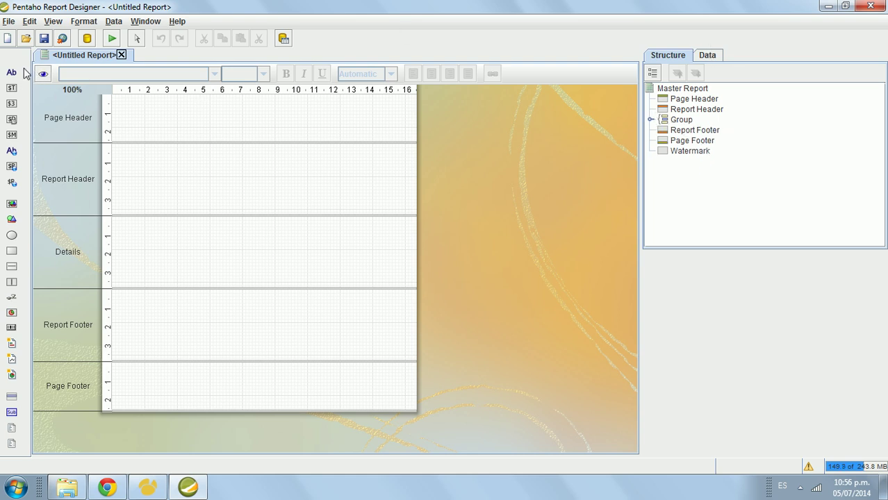
Step: Place a Page Header label reading 'MI REPORTE PERSONALIZADO' and widen it to fit one line
drag(14, 78, 200, 119)
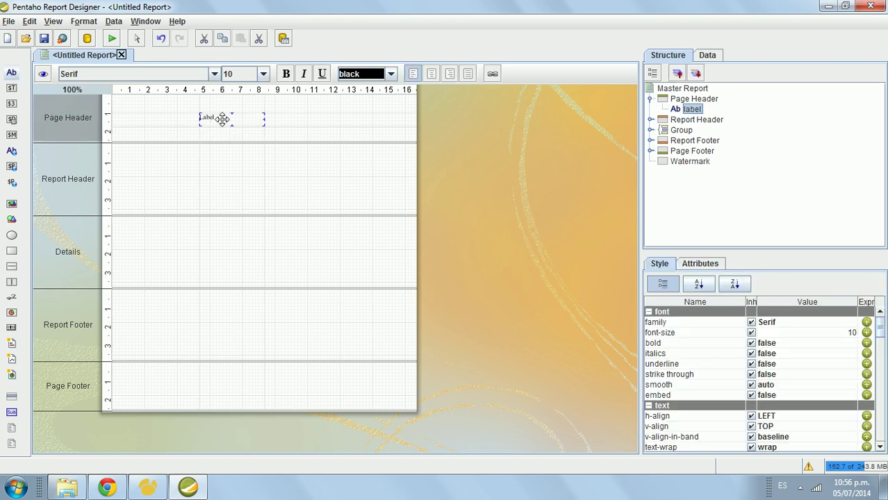
click(259, 120)
drag(195, 12, 235, 41)
key(ctrl+a)
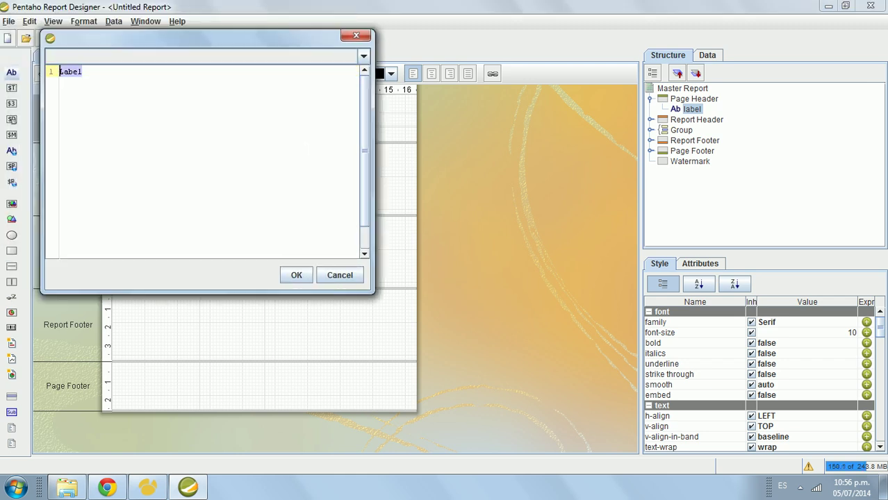
text(MI REPORTE PER)
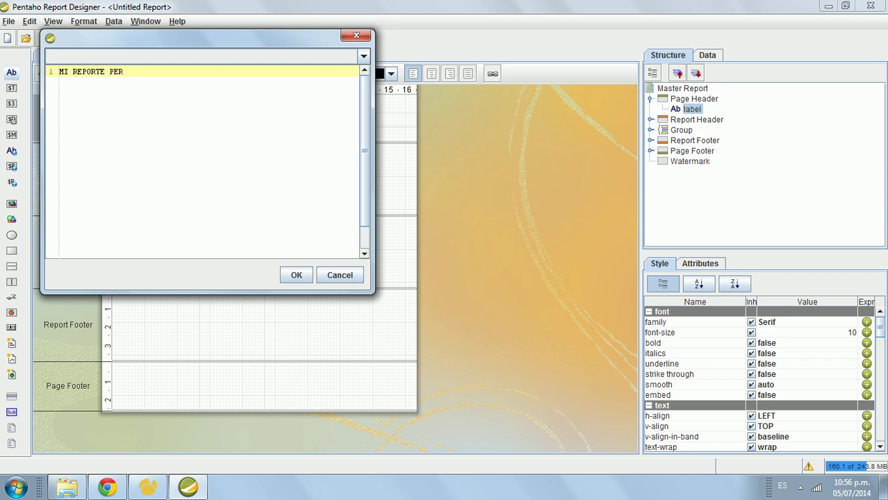
text(SONALIZADO)
click(296, 275)
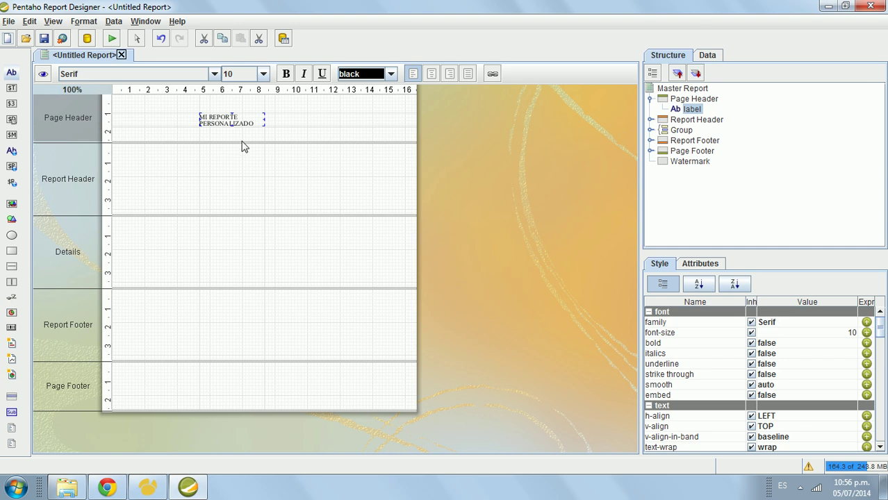
drag(265, 123, 285, 114)
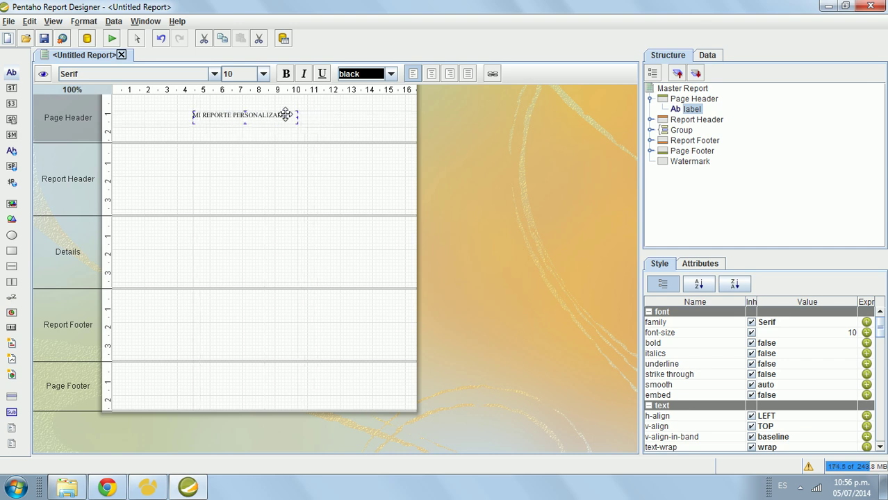
Step: Make the title bold at 16 pt and widen the label to show the full text
click(285, 75)
click(263, 74)
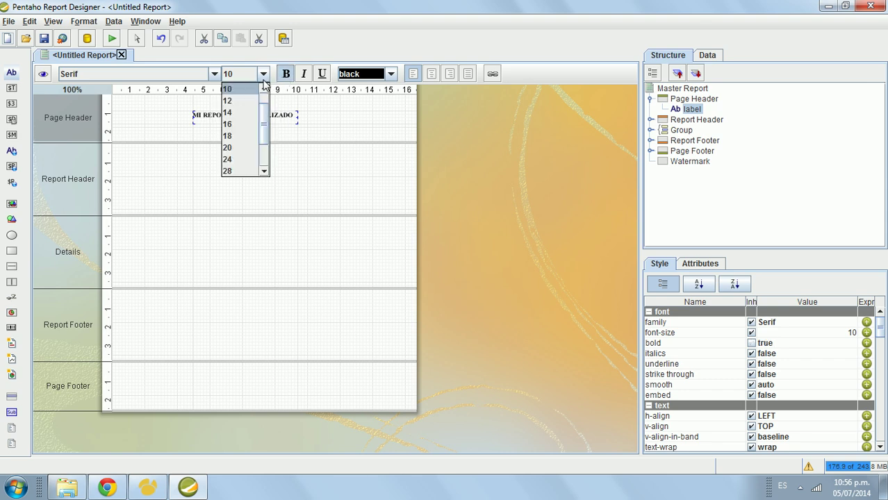
click(243, 123)
drag(189, 117, 137, 117)
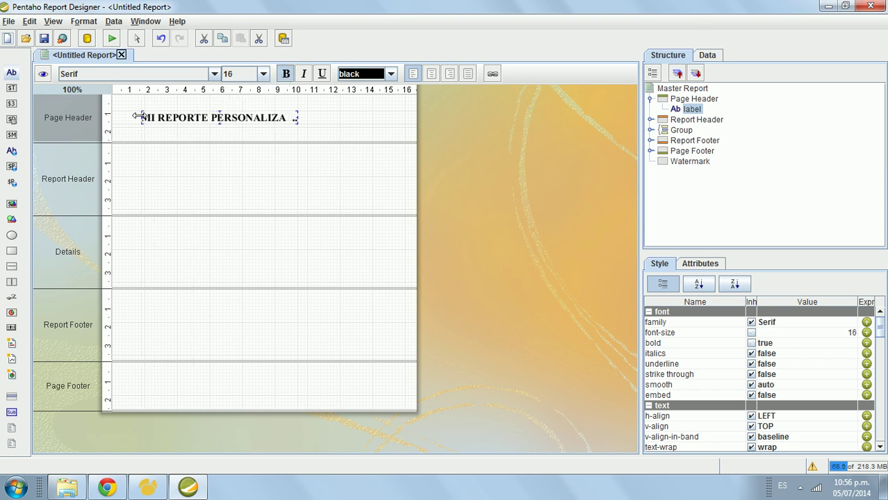
drag(299, 117, 364, 115)
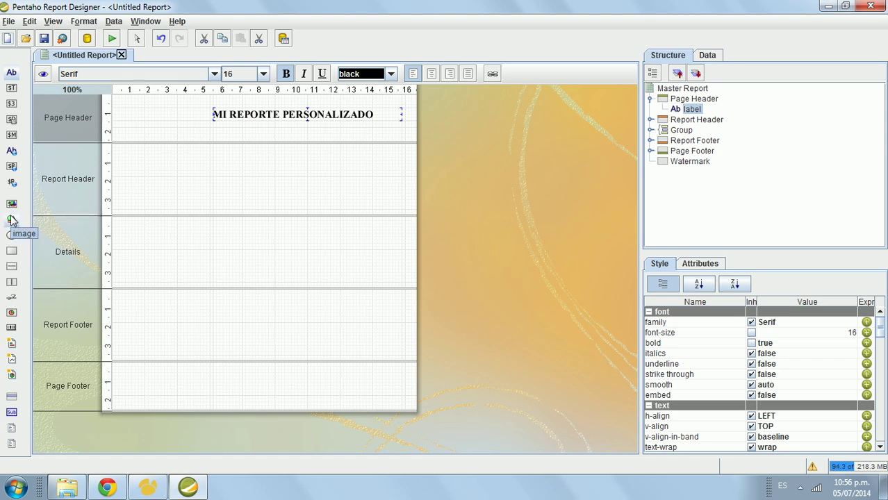
Step: Insert logo.png as an image left of the title in the Page Header and enlarge it
drag(12, 219, 133, 112)
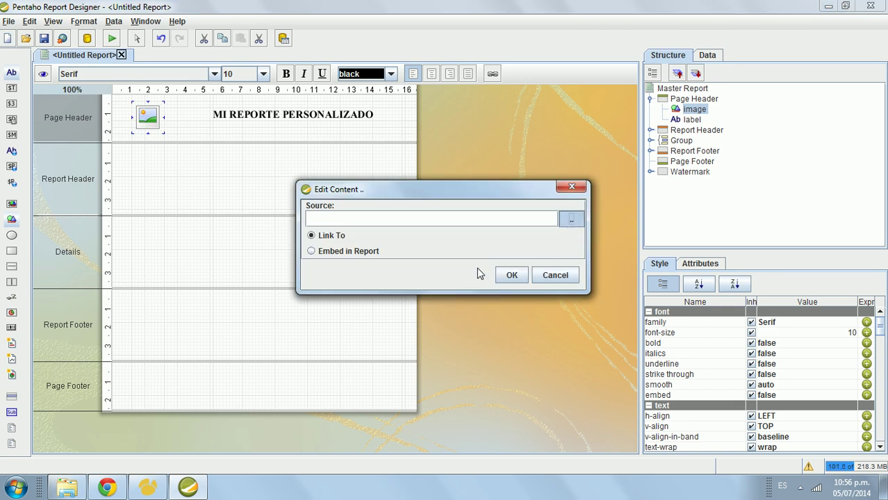
click(571, 219)
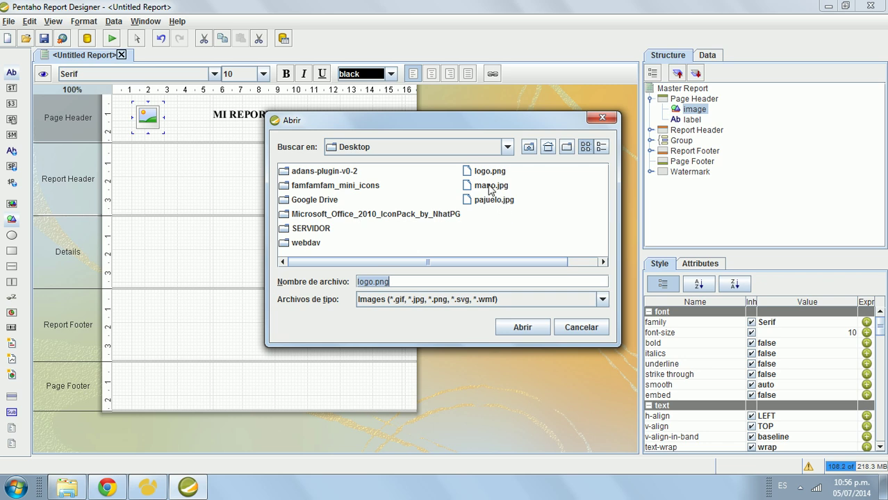
click(489, 172)
click(470, 174)
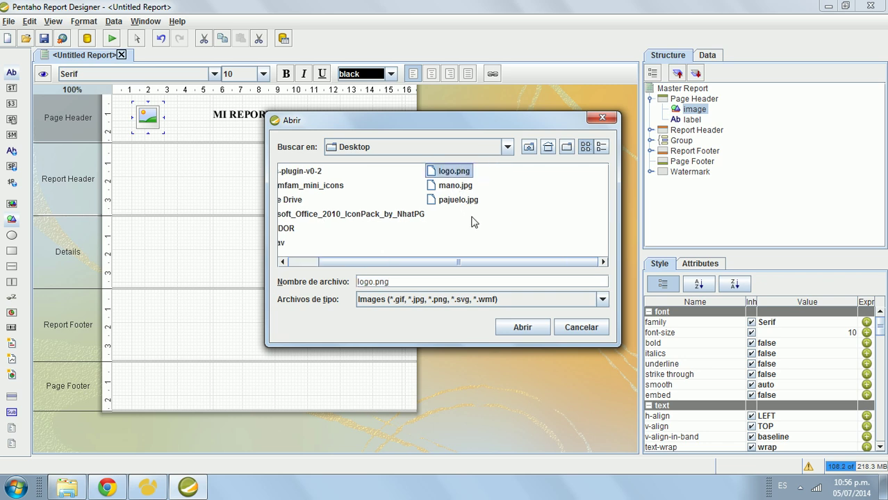
click(514, 328)
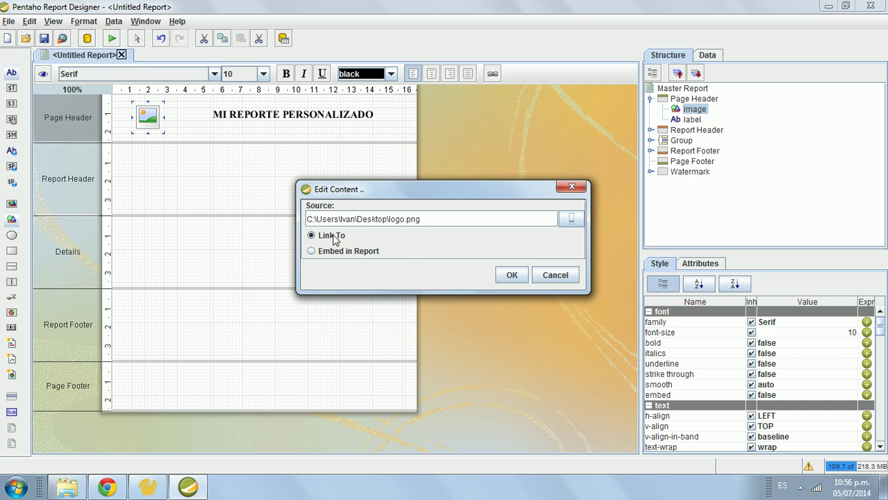
drag(370, 186, 326, 138)
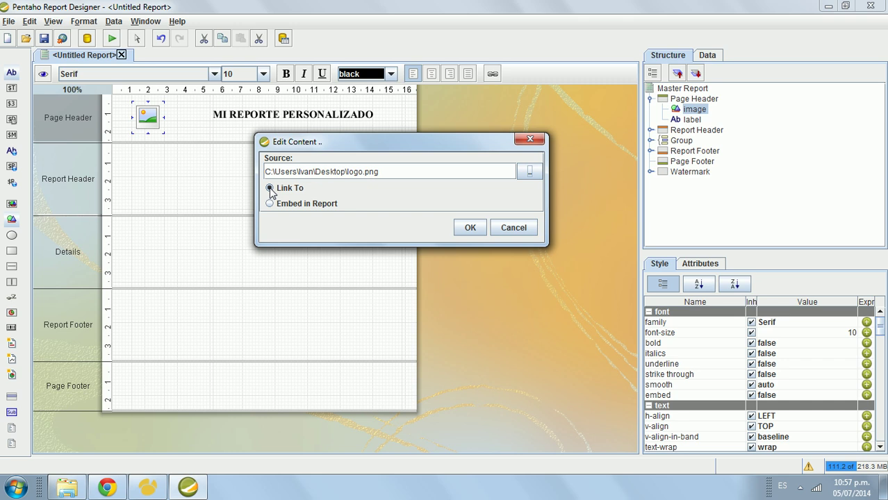
click(271, 203)
click(470, 227)
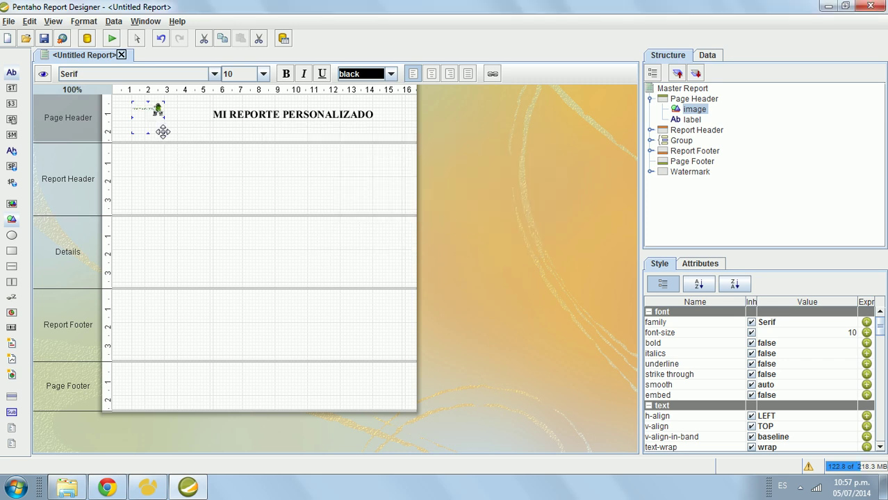
drag(164, 133, 192, 129)
click(208, 129)
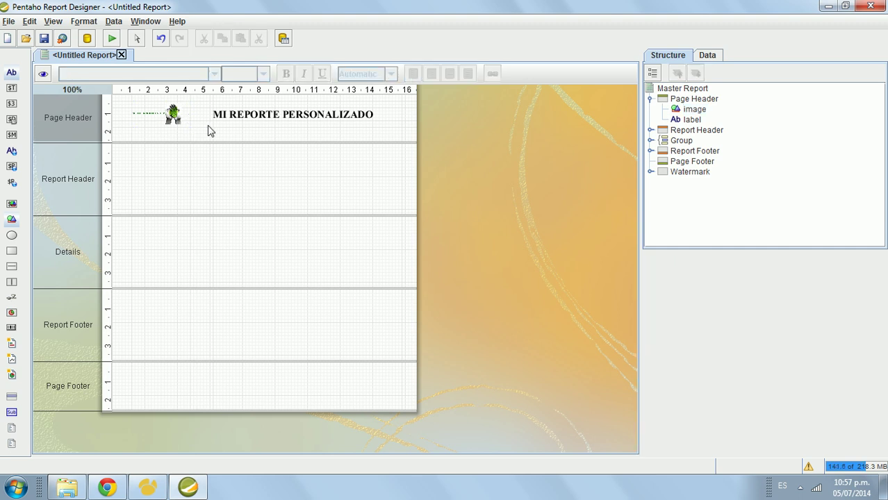
click(267, 114)
Step: Nudge the title left, colour its text blue (#0033cc), and check it in the preview
drag(266, 114, 260, 114)
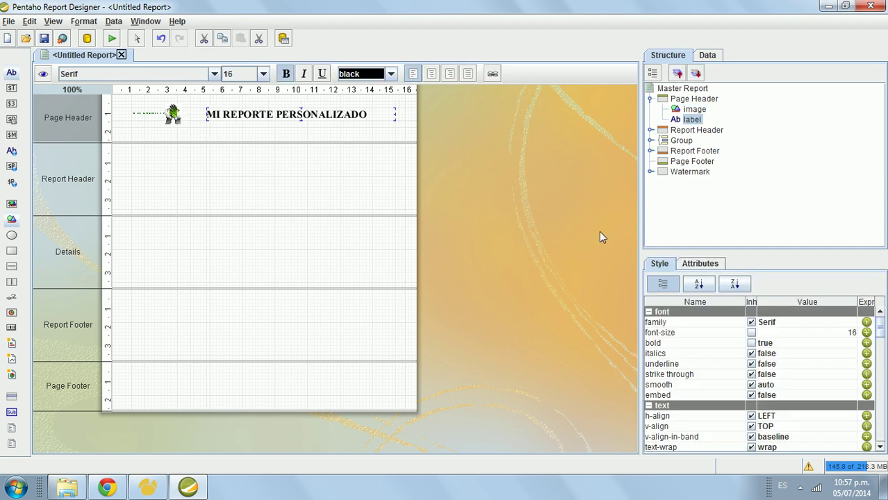
drag(712, 252, 710, 197)
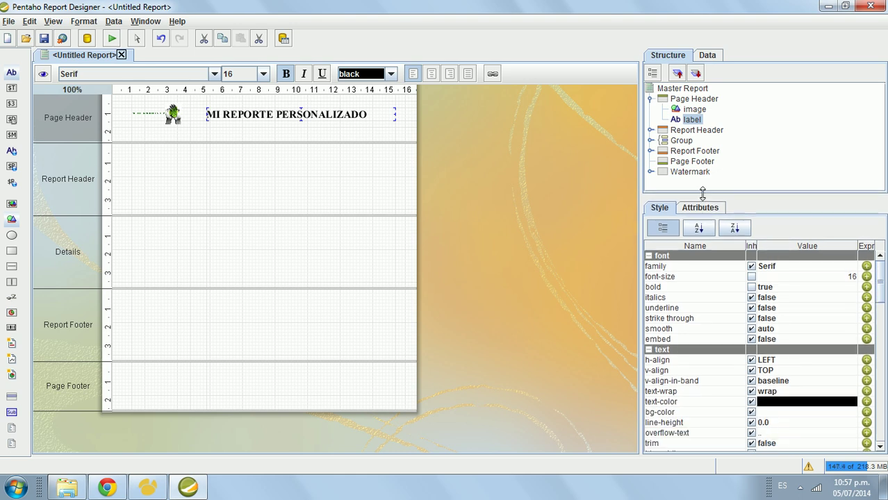
click(852, 404)
click(853, 403)
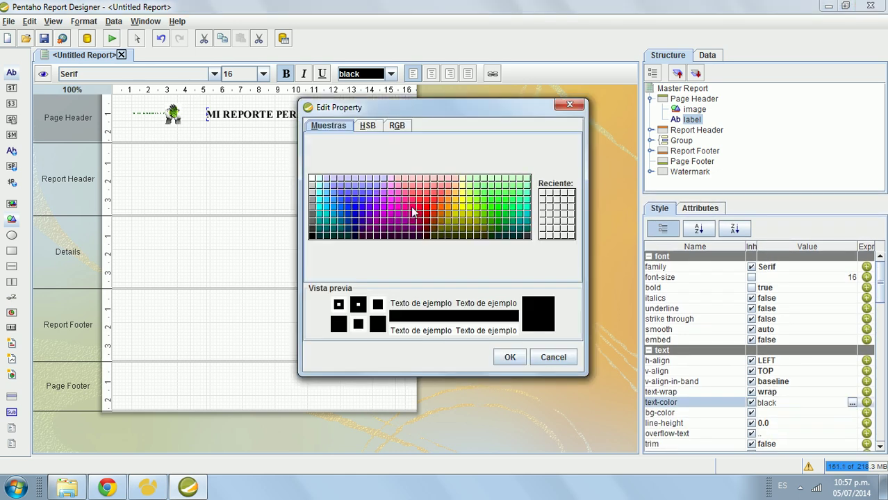
click(351, 219)
click(511, 357)
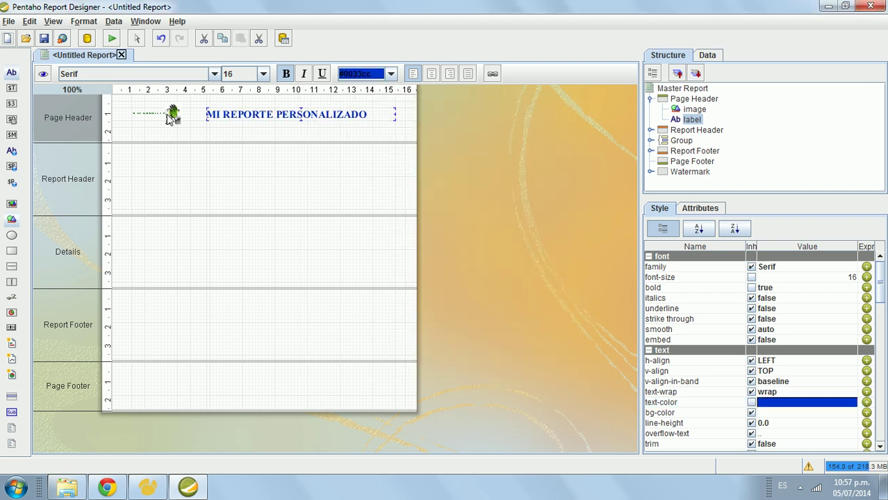
click(163, 172)
click(43, 75)
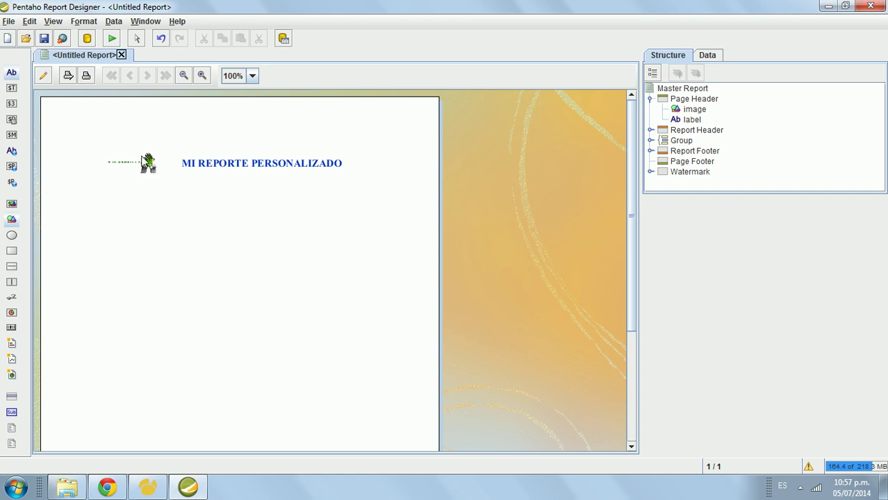
click(43, 76)
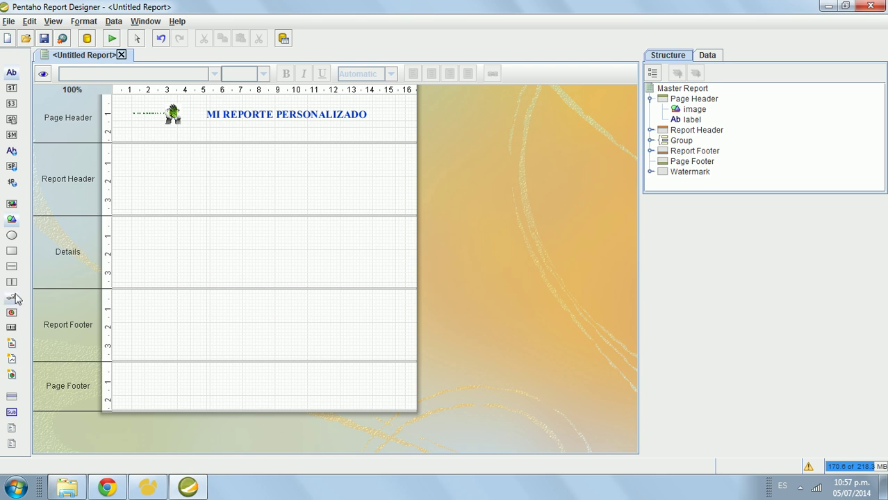
Step: Add a horizontal line under the logo and title, stretch it across the Page Header, and preview it
drag(11, 267, 145, 134)
drag(202, 132, 370, 138)
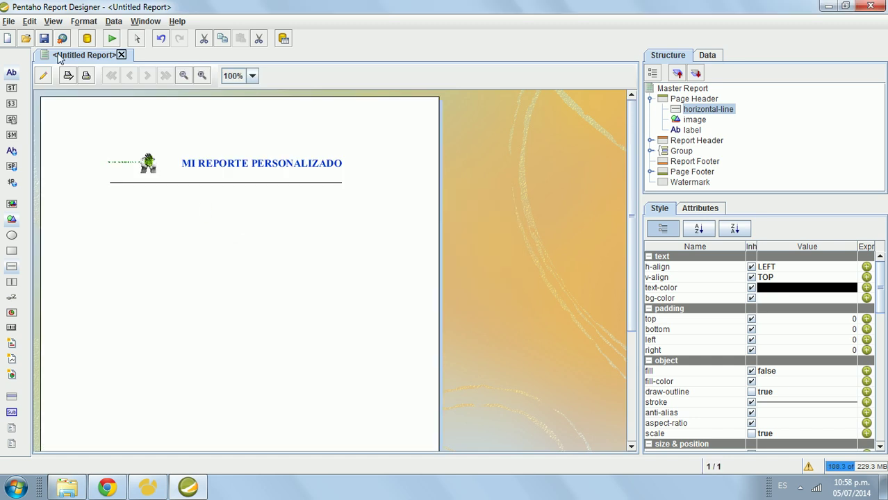
click(43, 76)
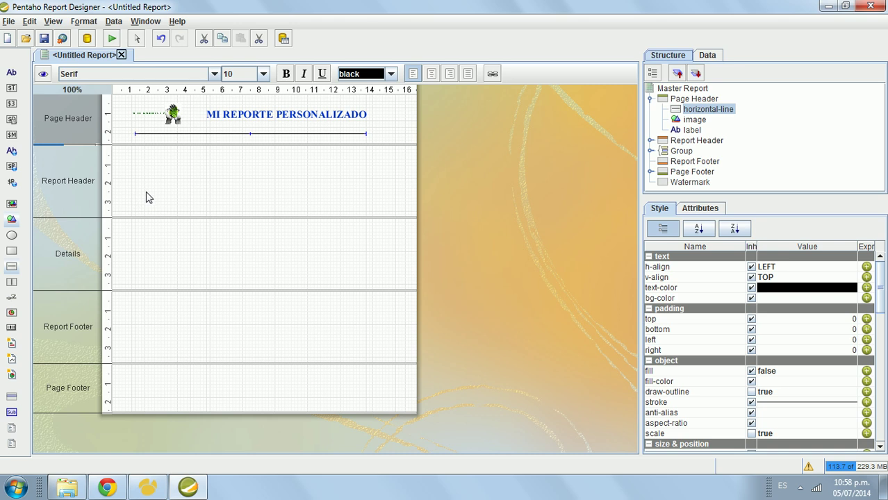
click(41, 75)
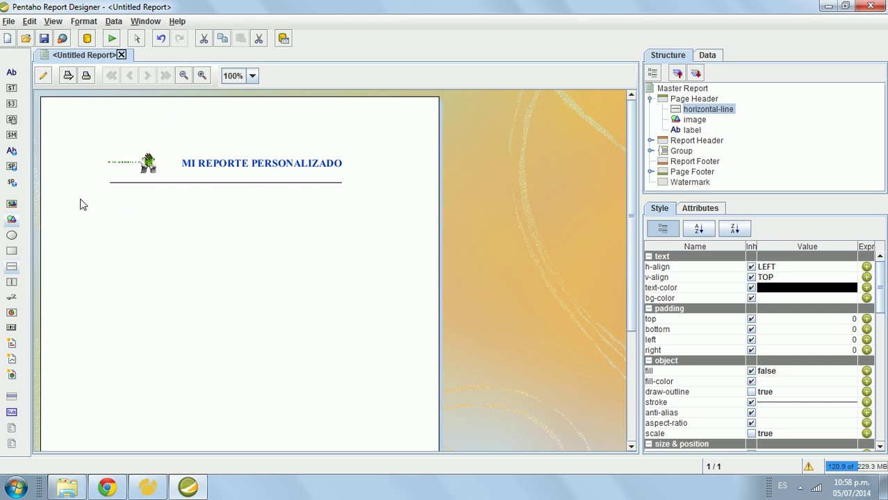
click(43, 76)
click(9, 21)
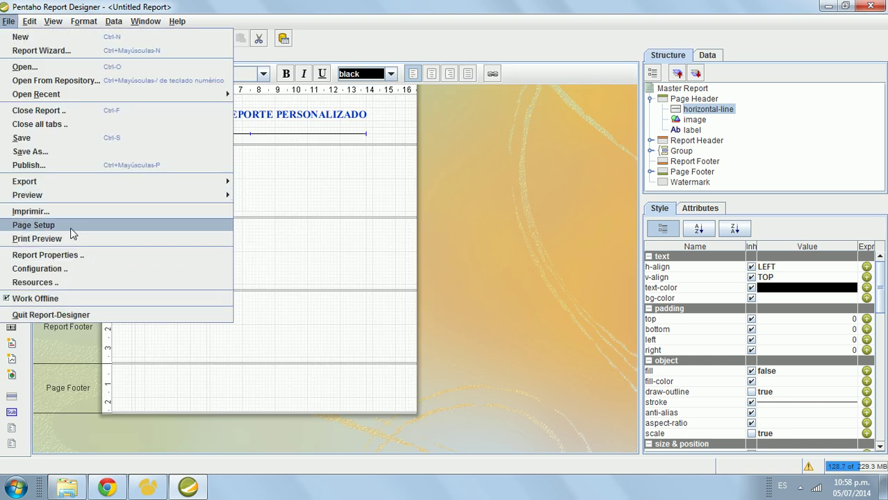
Step: Set page margins to 20 top and bottom and 19 left and right, keeping the existing layout
click(74, 228)
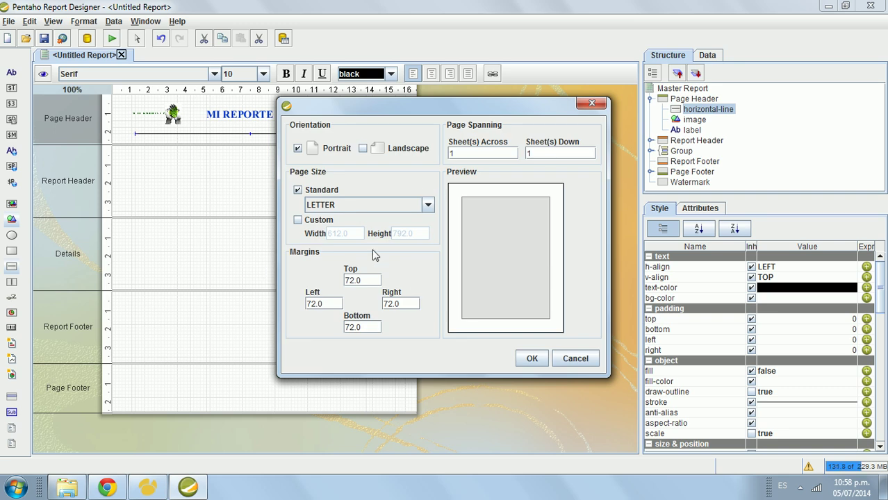
double_click(324, 304)
text(19)
double_click(400, 304)
text(19)
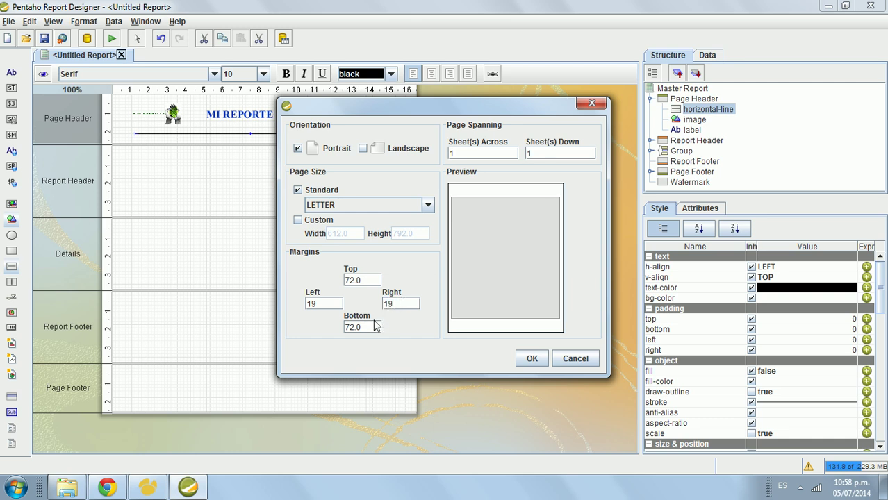
double_click(371, 326)
text(20)
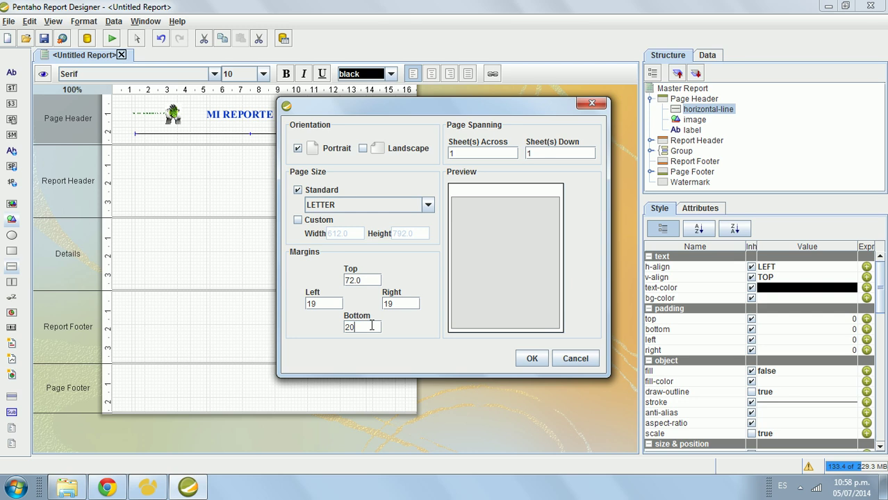
double_click(367, 278)
text(20)
click(531, 359)
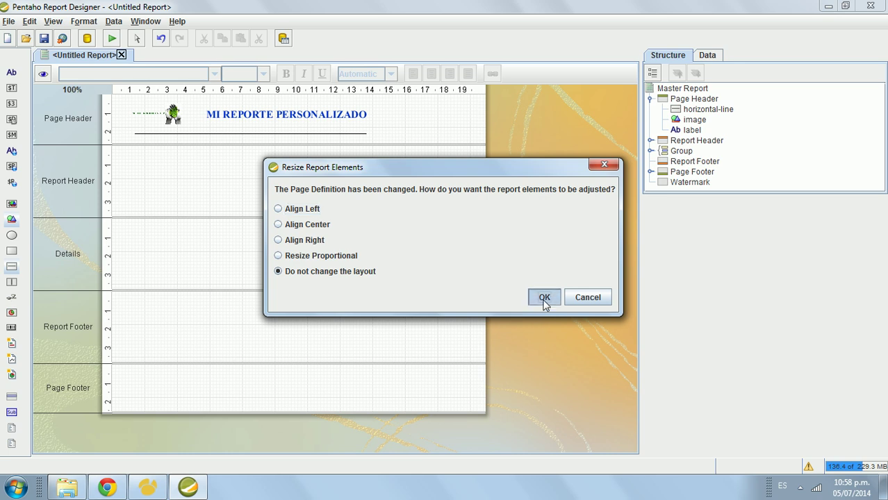
click(545, 298)
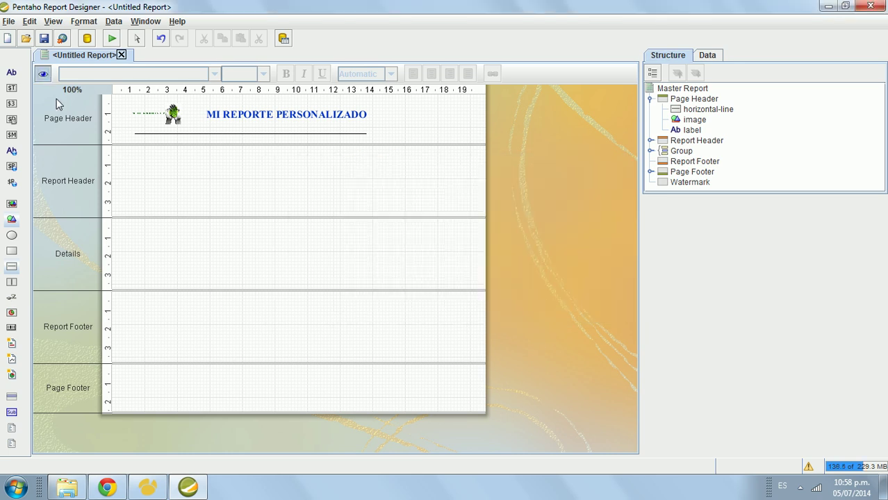
Step: Preview the report with the new margins, then return to design and select the Page Header band
click(43, 74)
click(43, 75)
click(296, 139)
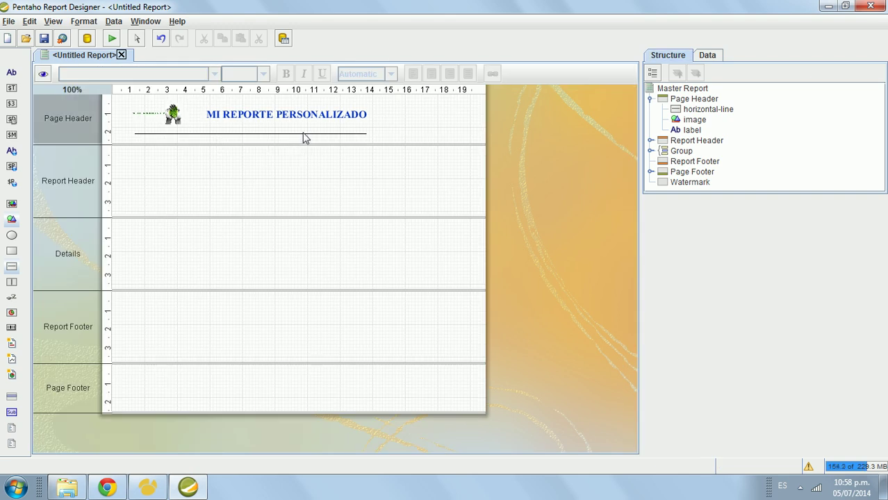
Step: Stretch the line under the title out to both page margins
click(229, 165)
click(233, 136)
click(233, 139)
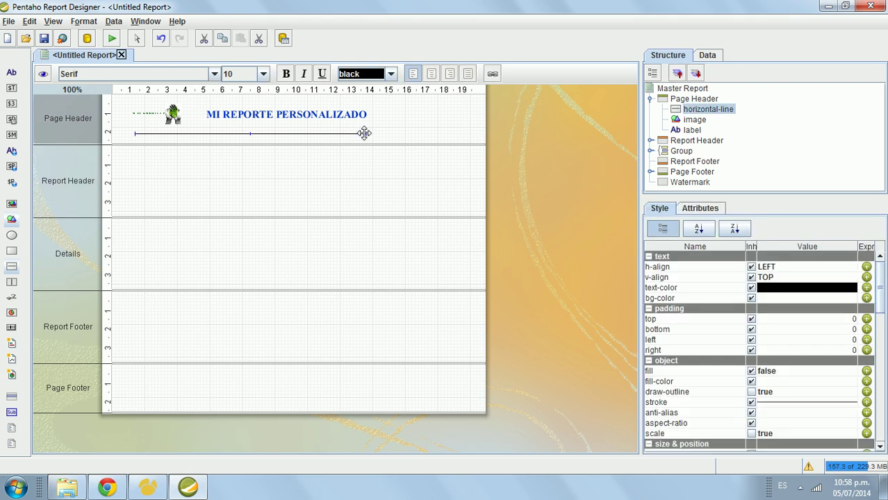
drag(367, 133, 474, 132)
drag(135, 132, 122, 133)
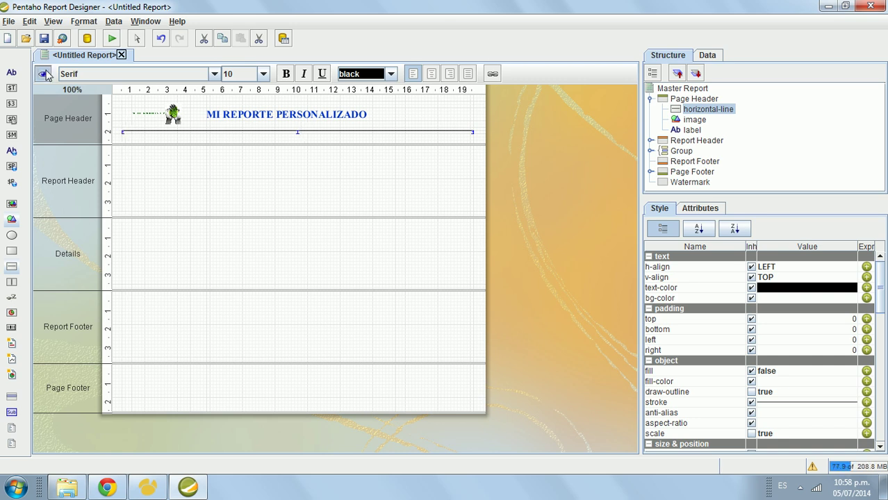
Step: Preview the longer line, then enlarge the Page Header and drop a new label into it
click(44, 74)
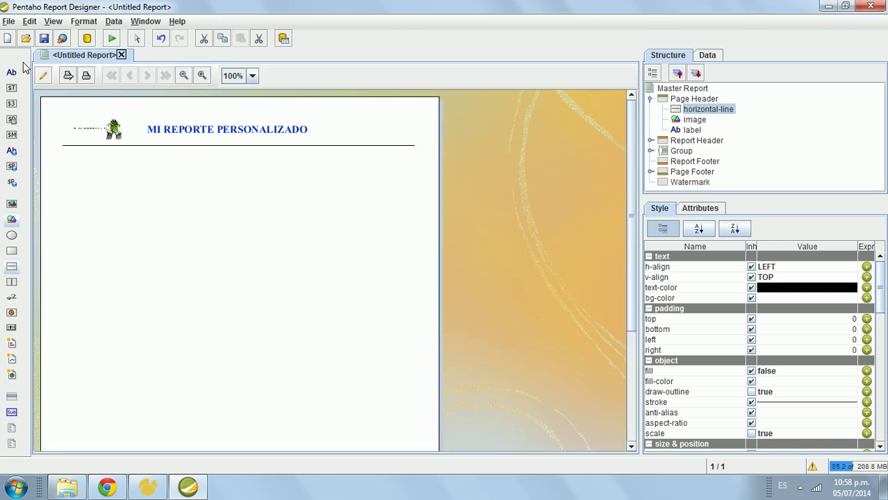
click(43, 75)
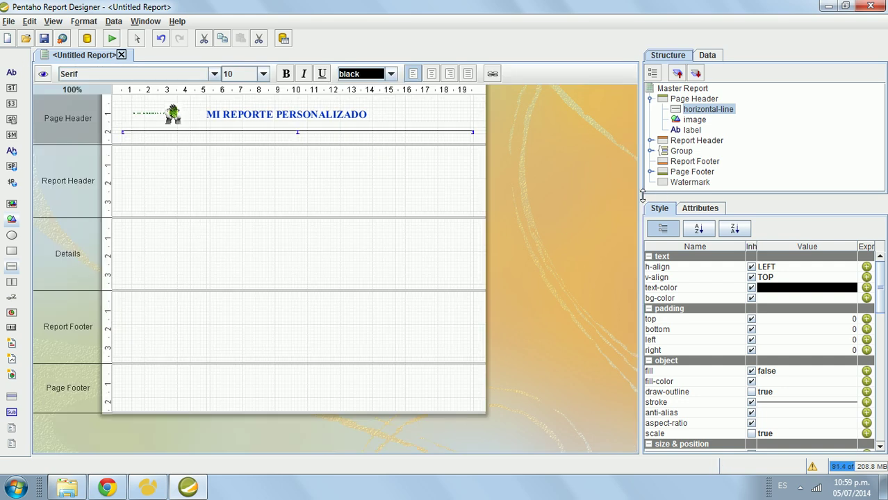
drag(639, 194, 575, 196)
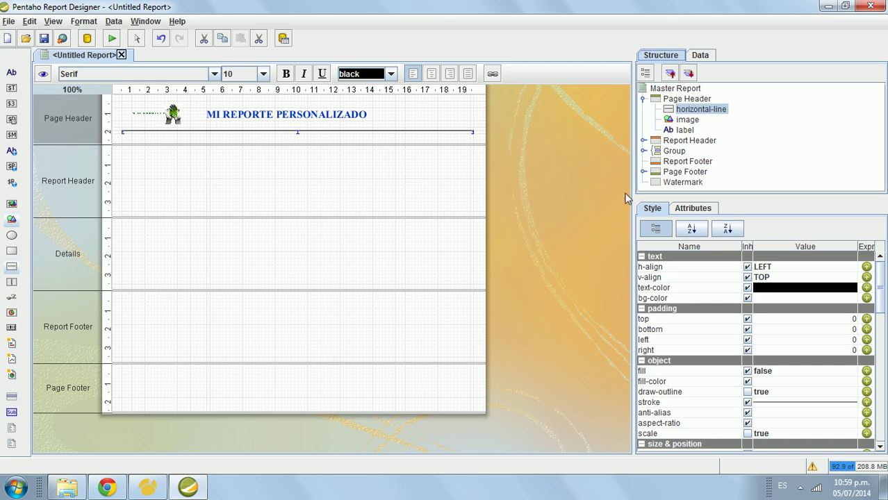
drag(631, 193, 544, 194)
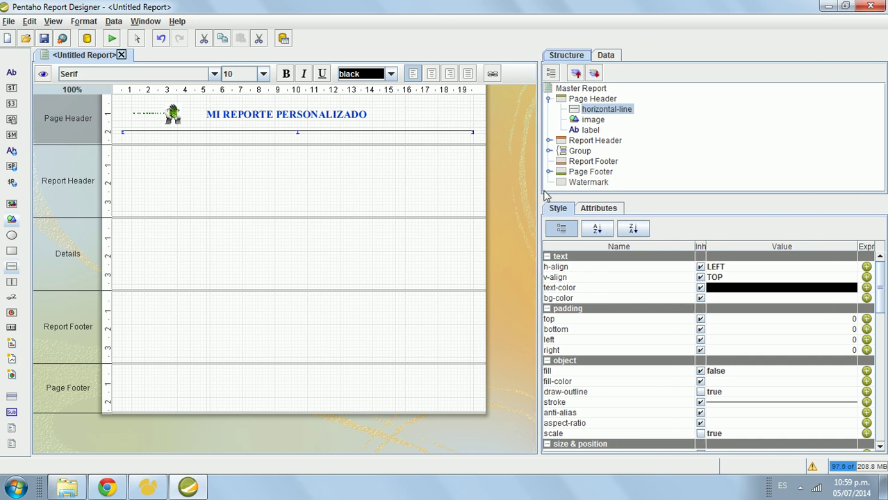
drag(181, 145, 182, 177)
drag(40, 95, 152, 150)
Step: Change the new label's text to 'Mi reporte Test'
double_click(166, 153)
text(Mi reporte Test)
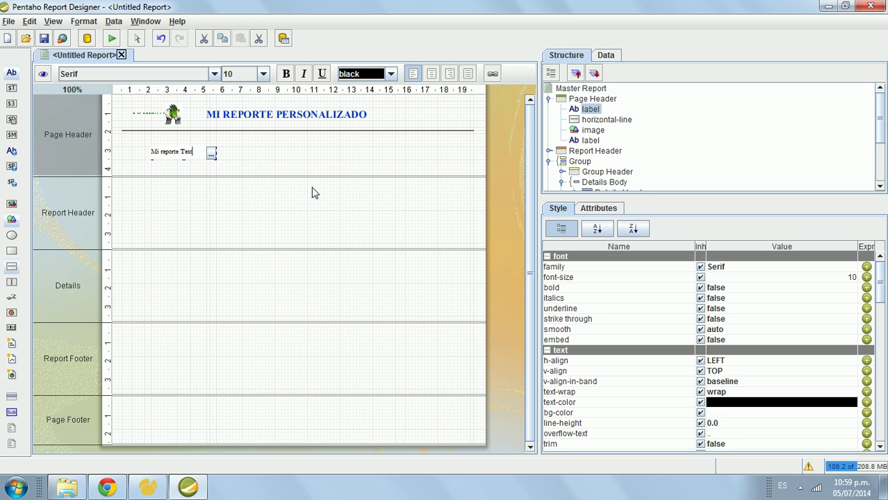
click(293, 170)
Step: Move the label beside the title, shorten the Page Header and preview the result
drag(178, 149, 428, 111)
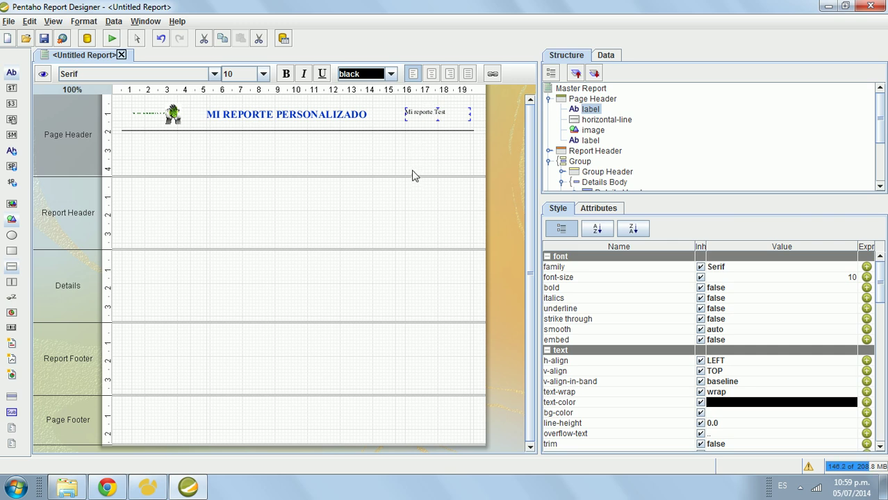
drag(412, 175, 408, 145)
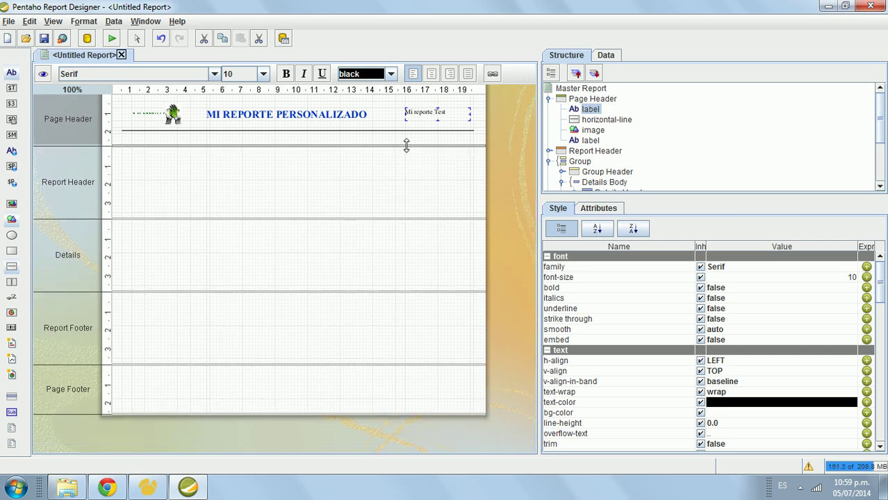
click(43, 73)
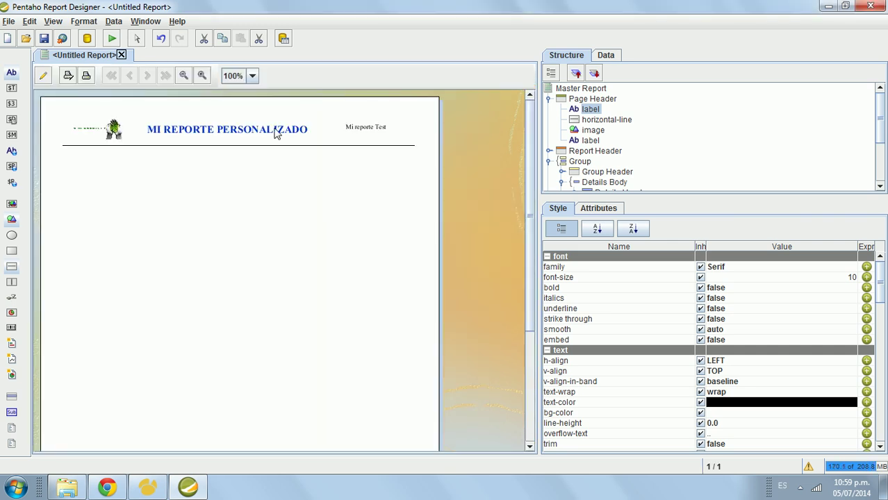
click(43, 75)
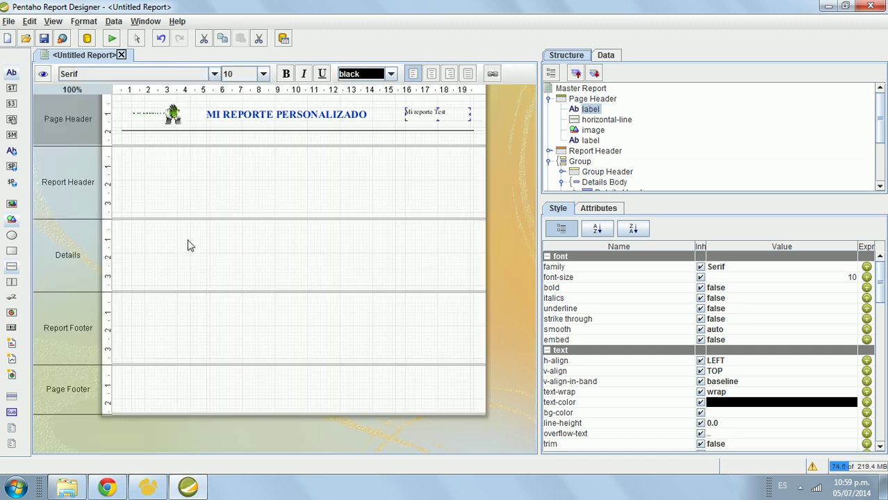
click(236, 186)
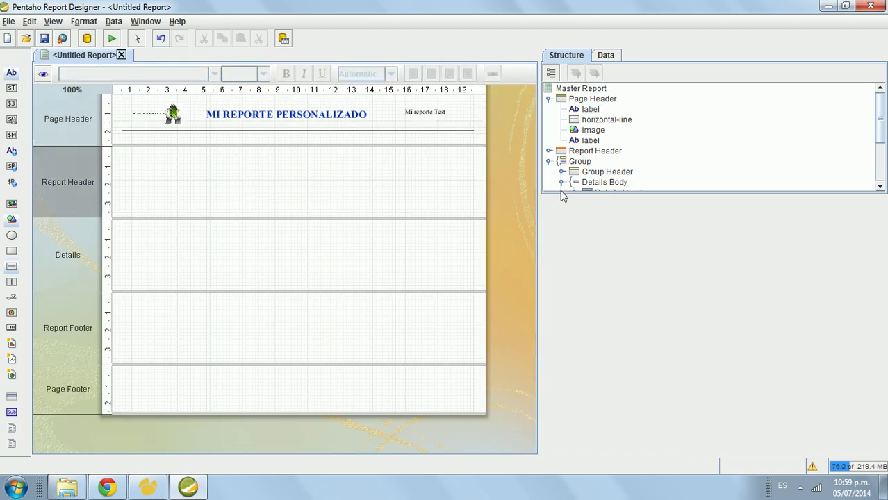
Step: Widen the side panel and switch it to the Data tab
drag(561, 196, 562, 340)
drag(538, 310, 523, 309)
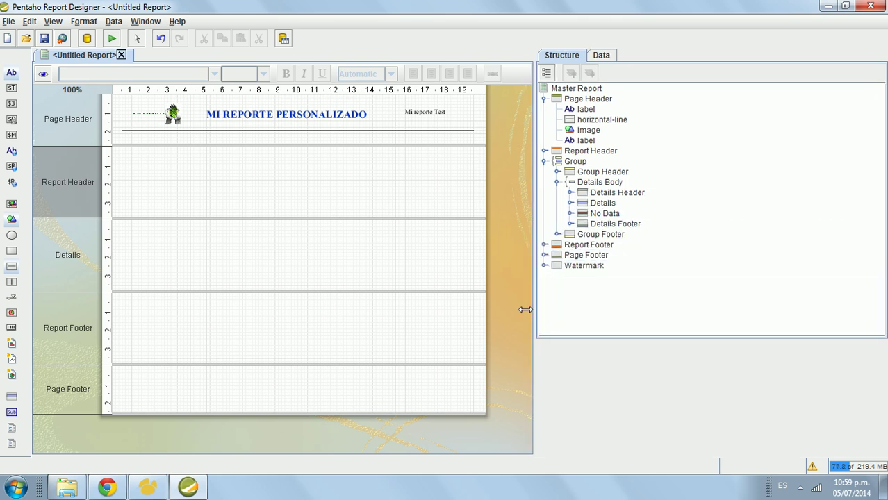
click(590, 57)
click(568, 57)
click(588, 57)
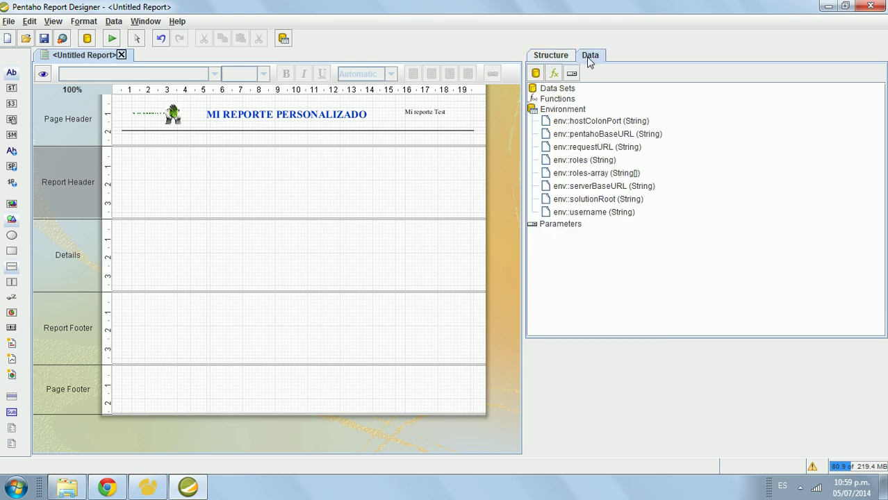
Step: Collapse the Environment group in the data items list, leaving Functions selected
click(549, 90)
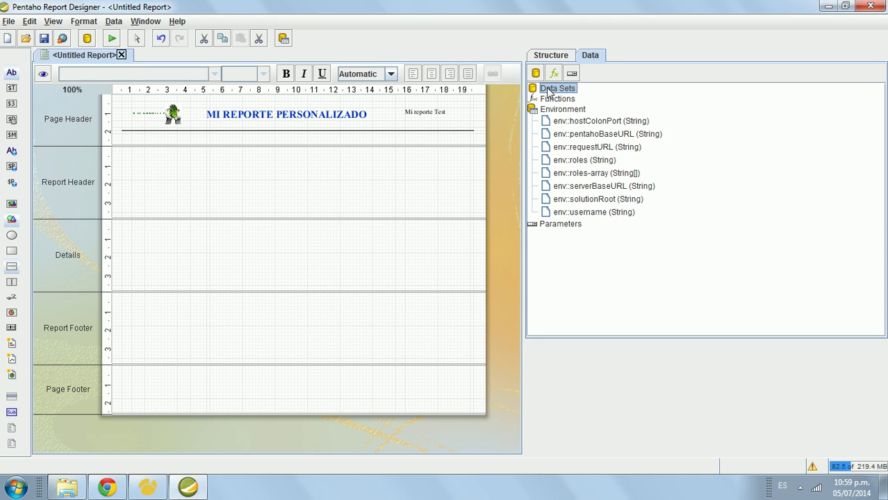
click(572, 110)
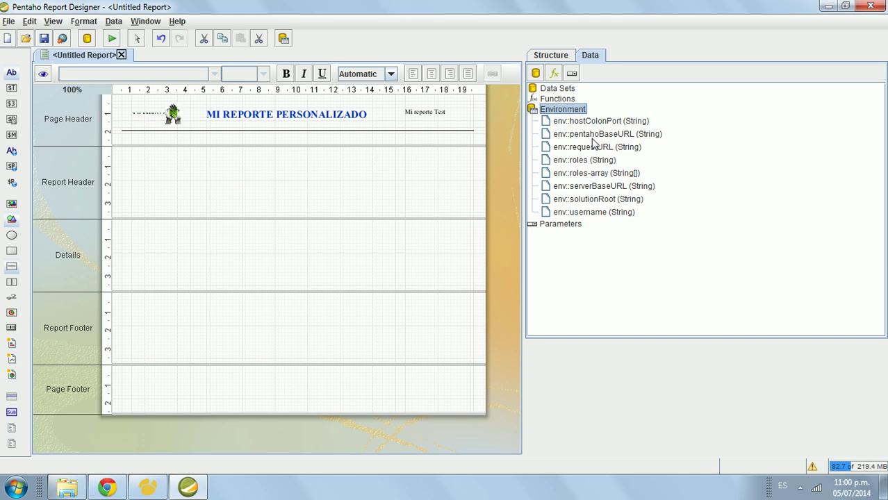
double_click(551, 113)
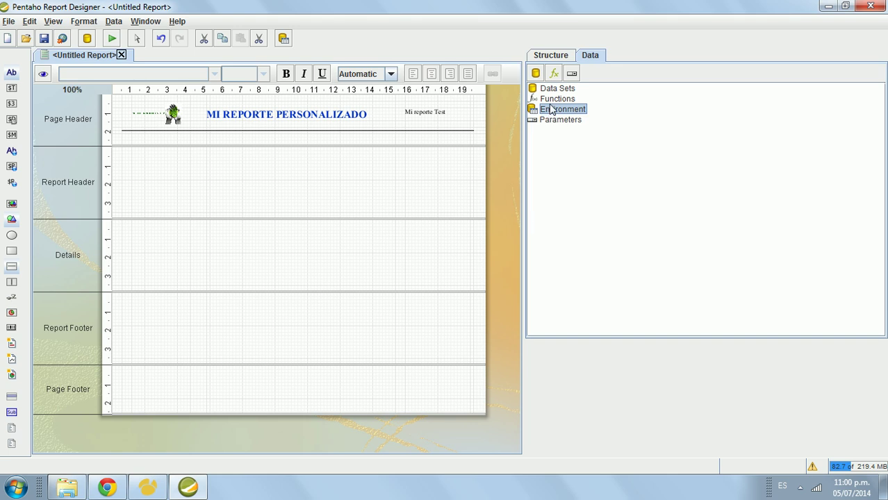
click(554, 105)
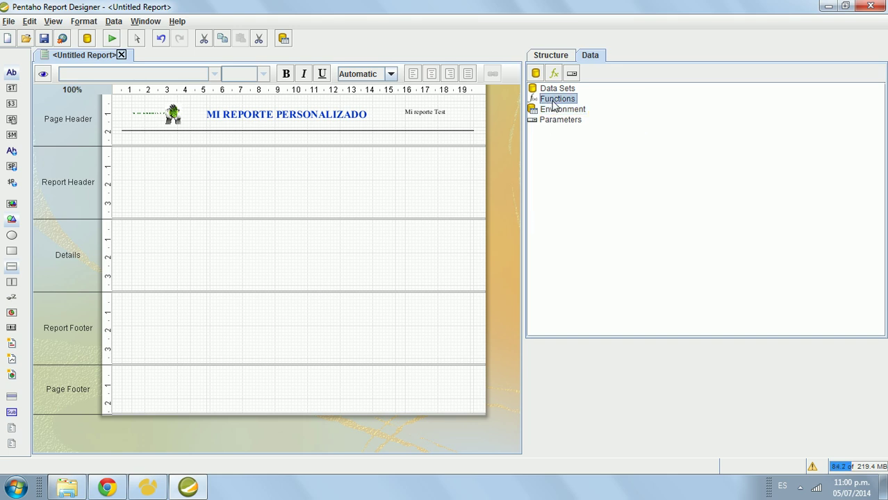
right_click(554, 105)
click(562, 110)
drag(452, 104, 399, 17)
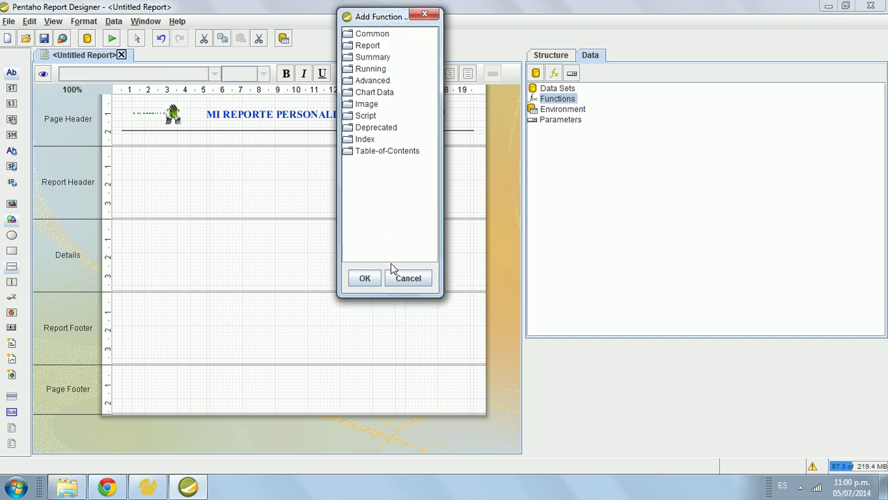
drag(391, 299, 391, 383)
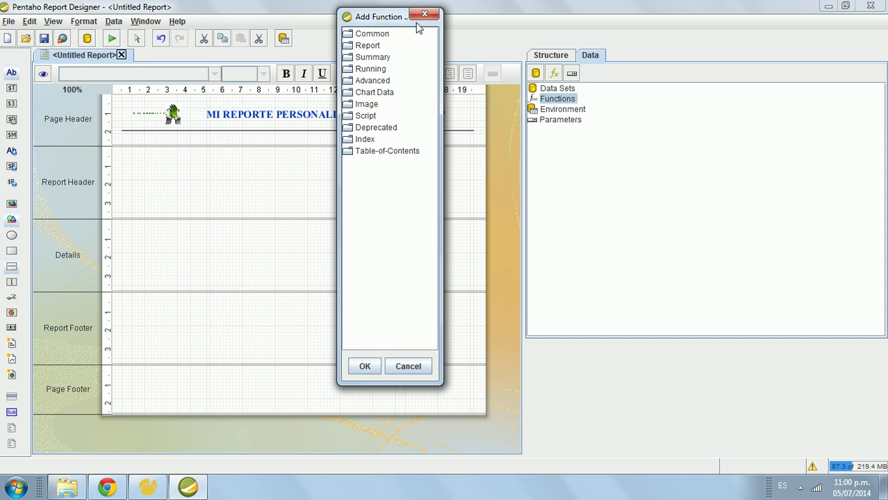
double_click(373, 34)
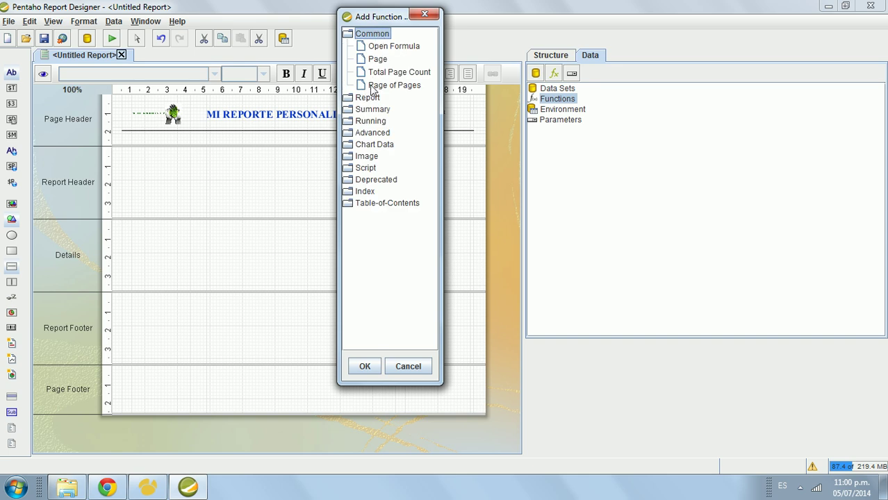
double_click(379, 37)
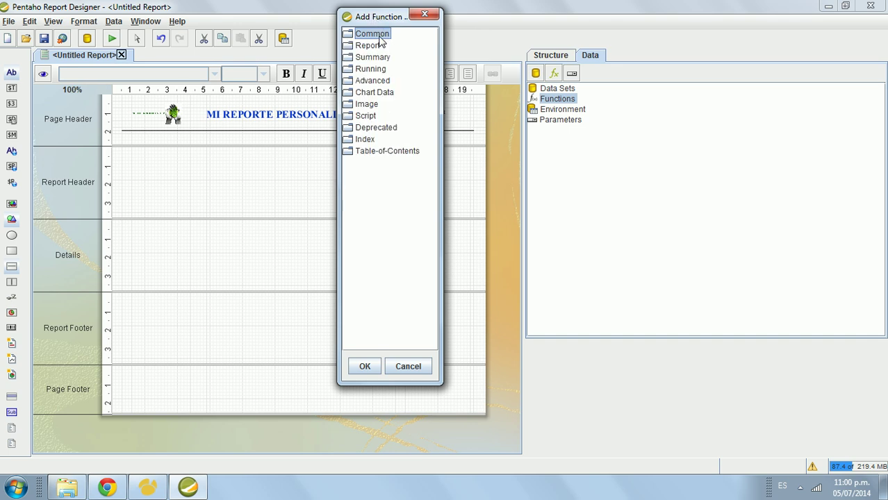
double_click(374, 46)
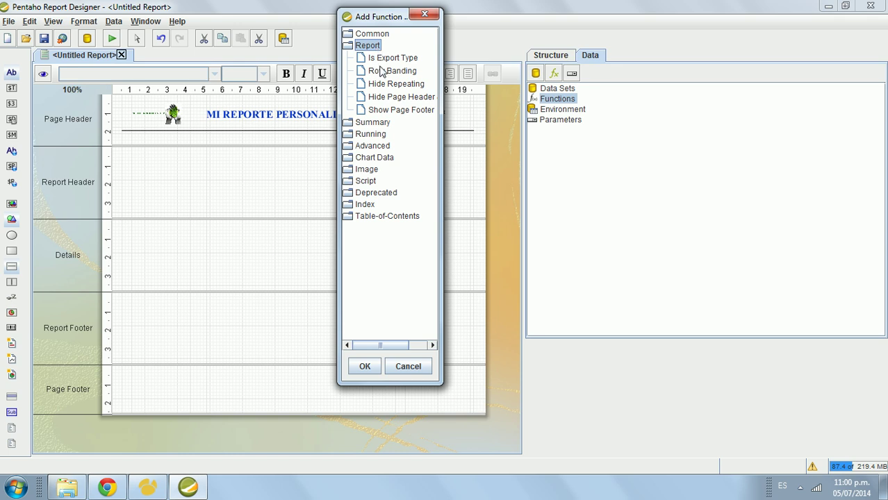
double_click(372, 45)
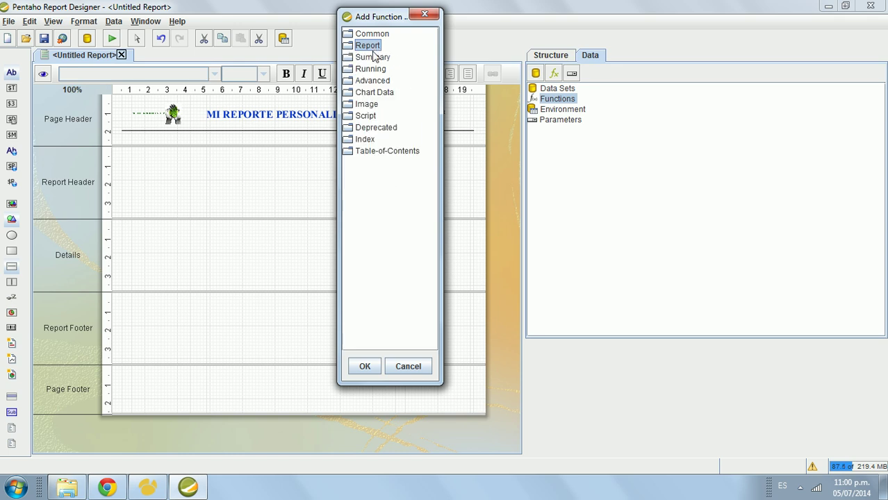
double_click(375, 57)
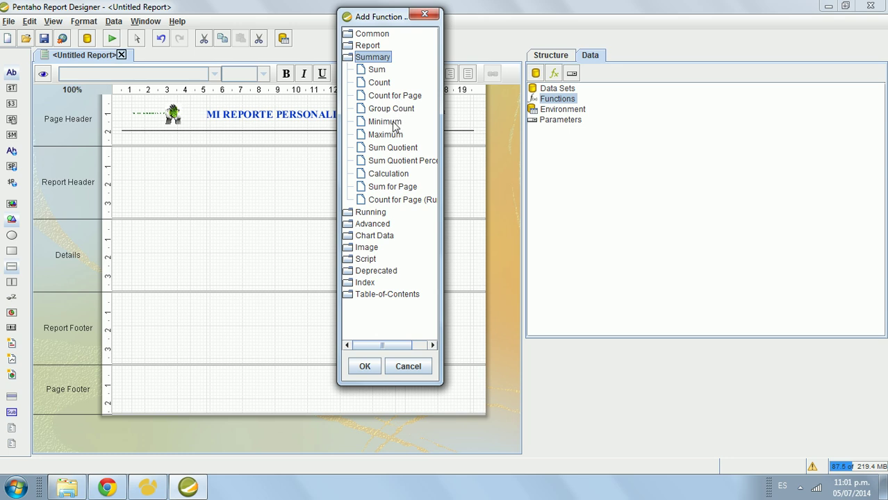
click(394, 123)
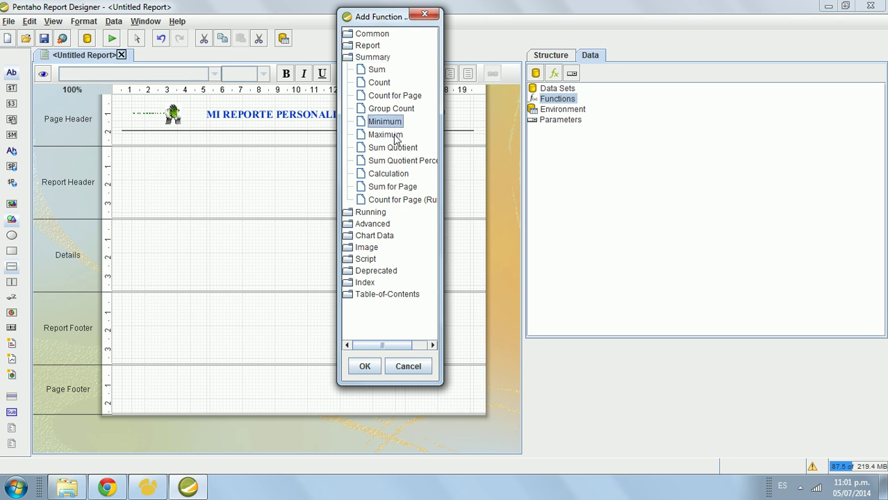
double_click(378, 59)
double_click(378, 70)
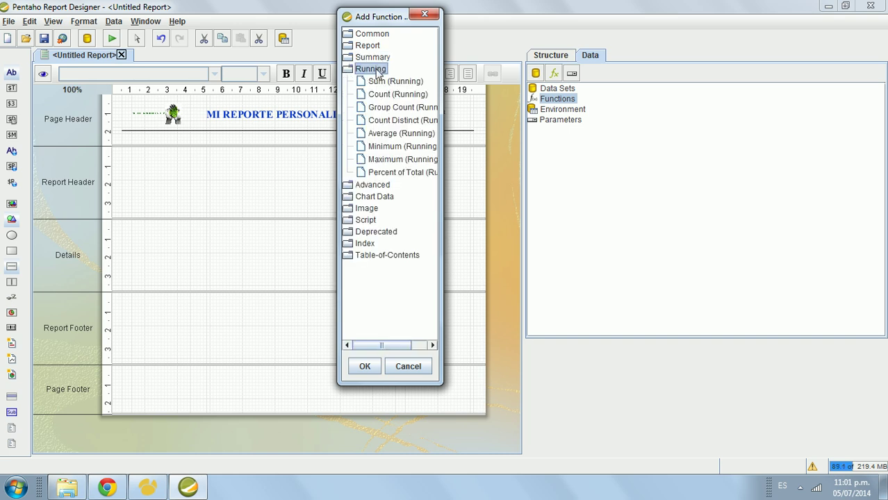
double_click(377, 70)
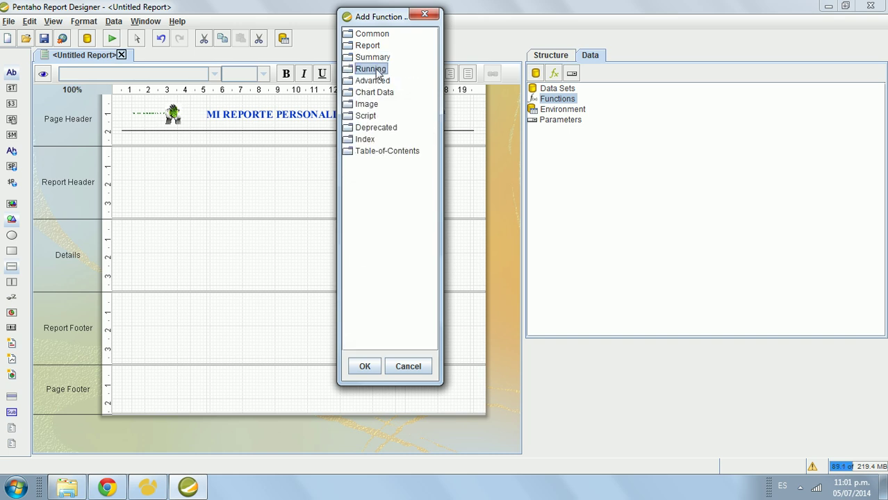
click(408, 366)
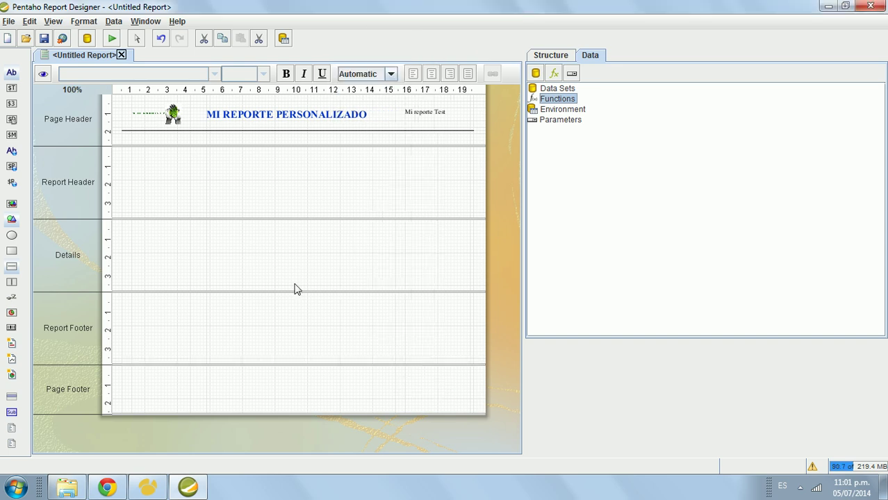
Step: Right-click Data Sets to list the source types: JDBC, Metadata, OLAP, XML, Table, Advanced
click(295, 250)
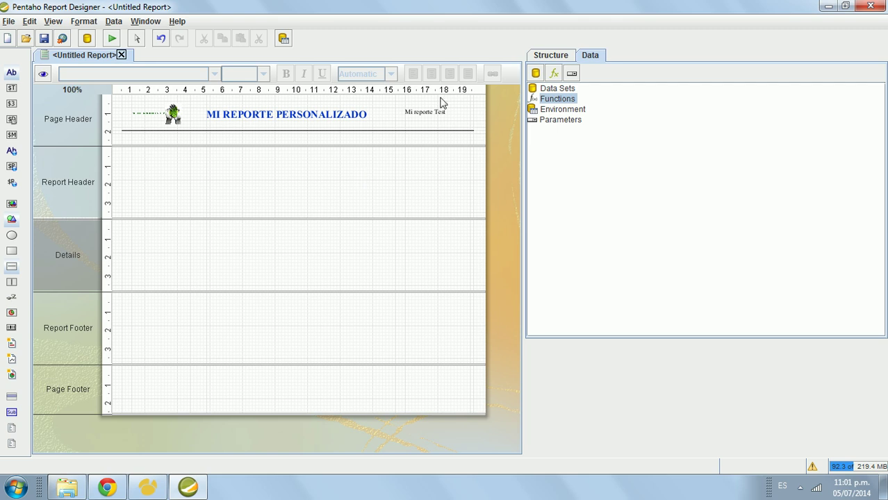
click(559, 89)
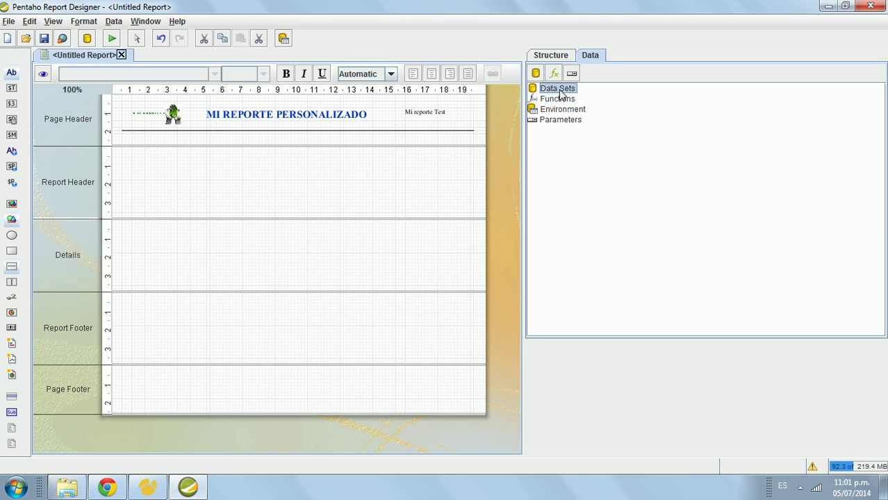
right_click(558, 91)
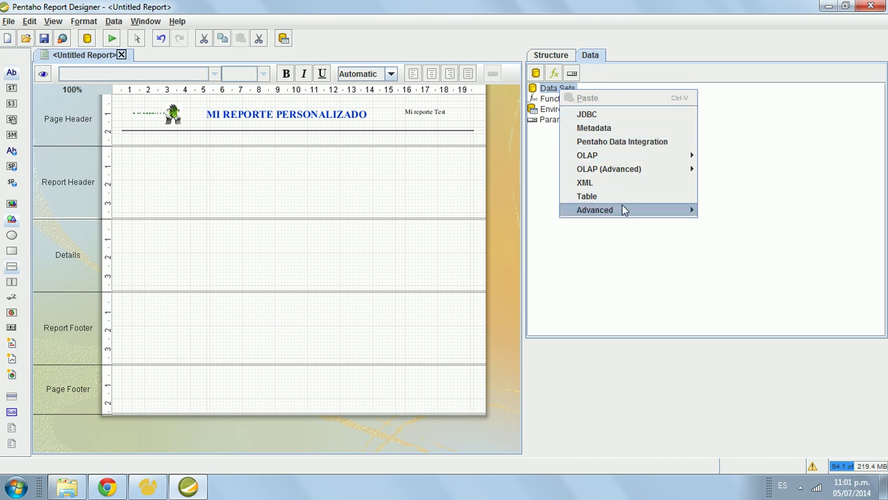
mouse_move(623, 210)
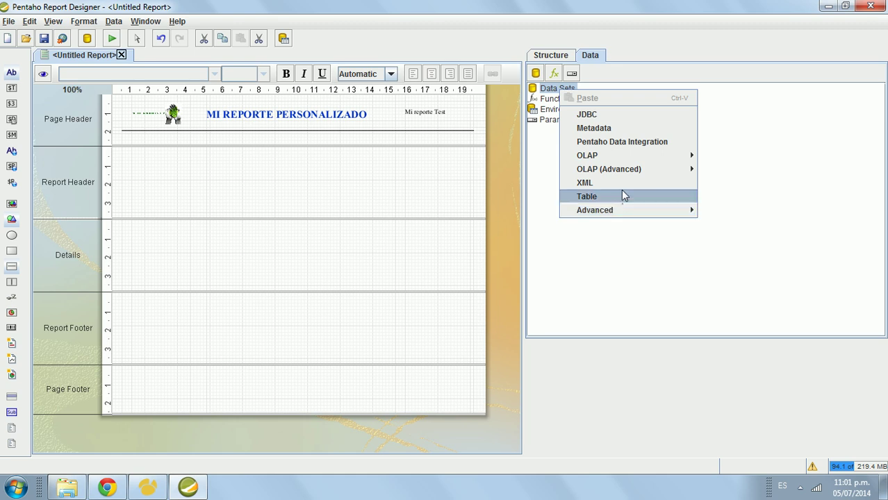
mouse_move(624, 180)
mouse_move(626, 160)
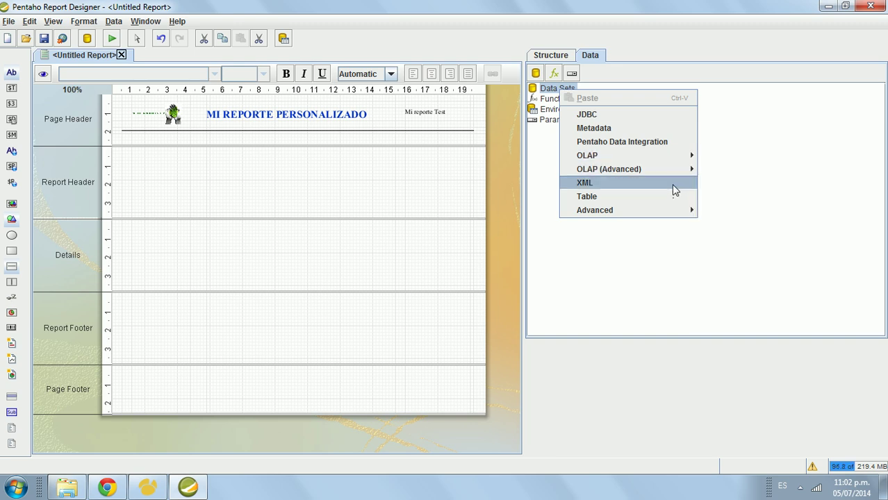
mouse_move(661, 215)
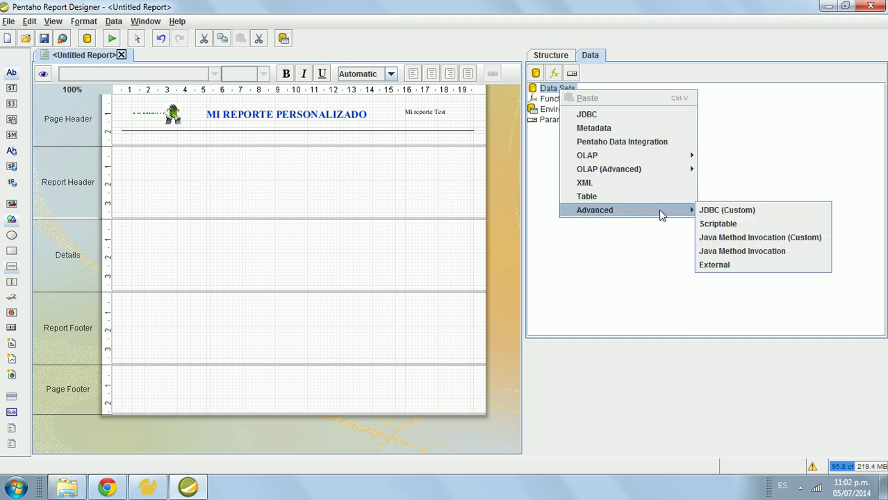
Step: Start a JDBC data set and browse the ACADEMICO, Miconexion and SampleData connections
click(616, 116)
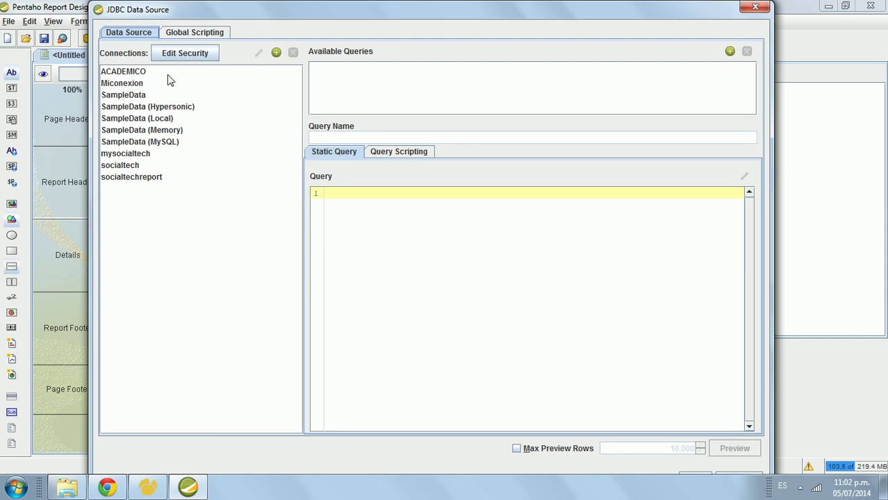
click(137, 72)
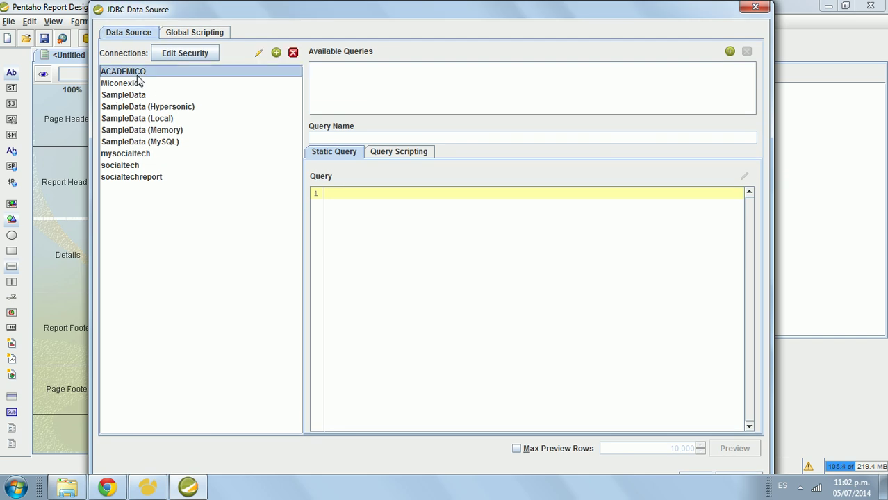
click(139, 85)
key(Down)
key(Down)
key(Down)
key(Down)
key(Down)
key(Down)
key(Down)
key(Down)
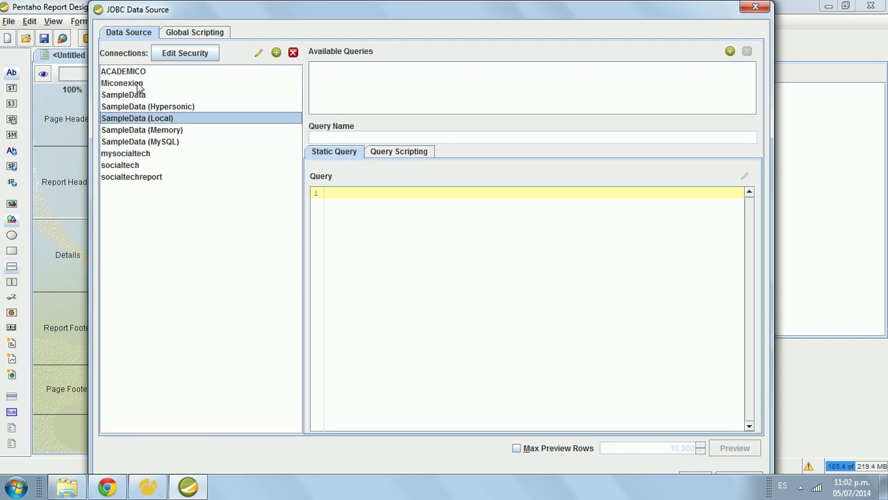
key(Up)
key(Up)
key(Up)
key(Up)
key(Up)
key(Up)
key(Up)
key(Up)
key(Up)
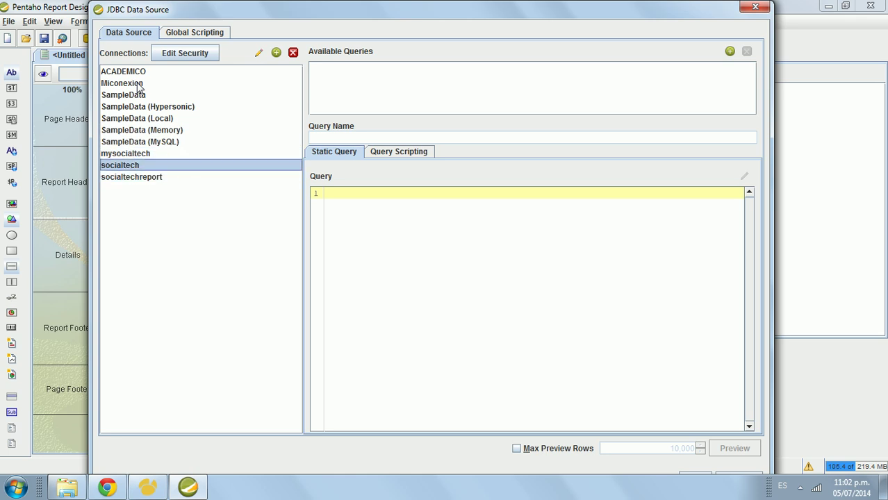
key(Down)
key(Down)
key(Down)
key(Down)
key(Down)
key(Down)
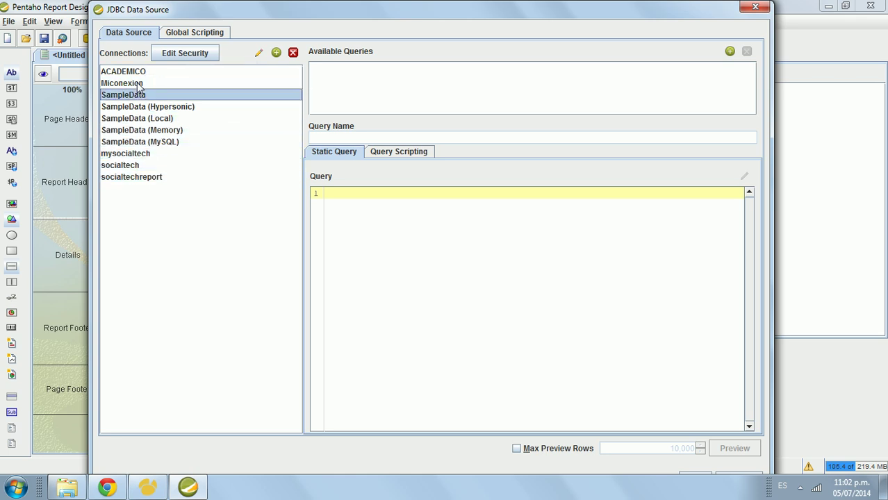
key(Up)
key(Up)
key(Up)
key(Up)
key(Up)
key(Up)
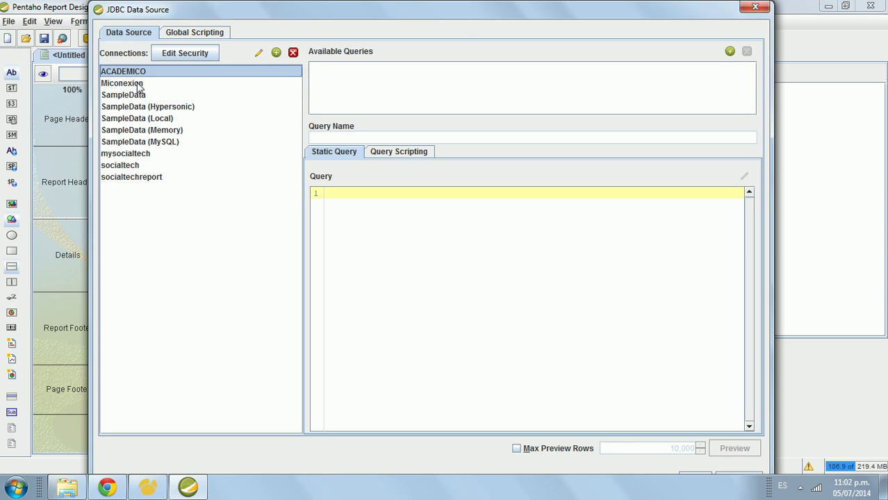
Step: Open a blank Database Connection form for a new connection
click(276, 52)
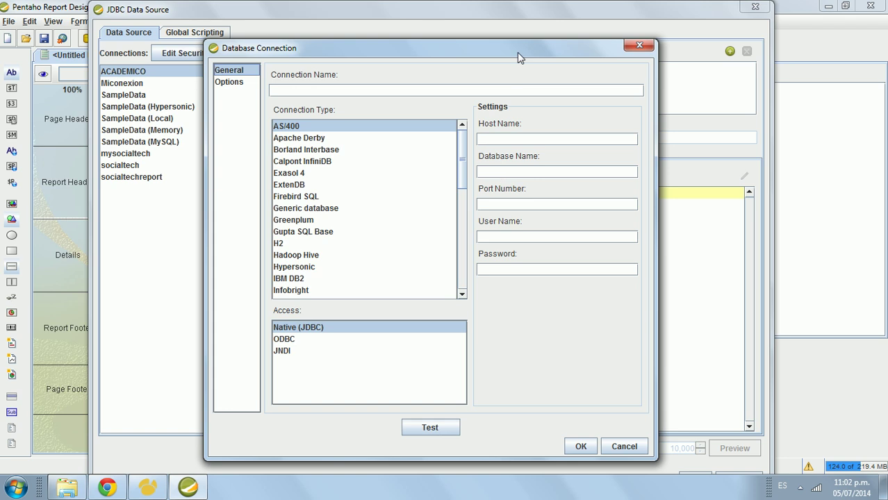
drag(517, 53, 515, 38)
drag(460, 130, 462, 188)
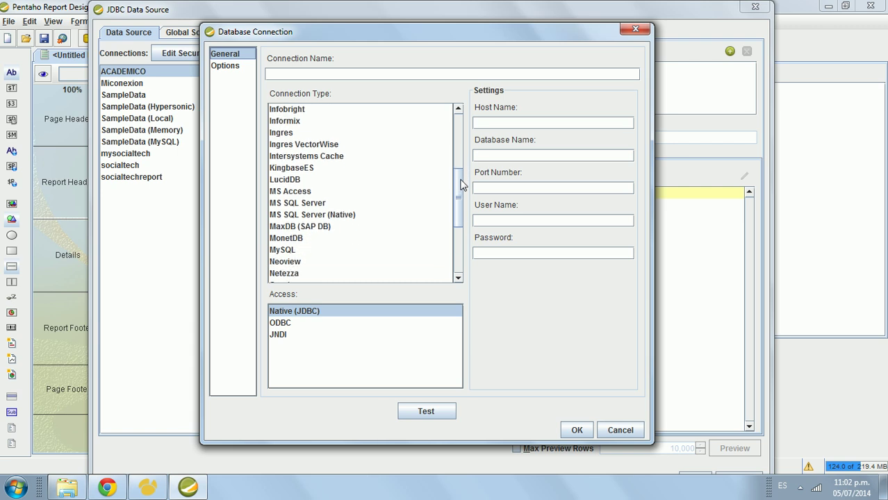
Step: Set the connection type to MS SQL Server with Native (JDBC) access, after trying ODBC and JNDI
click(300, 204)
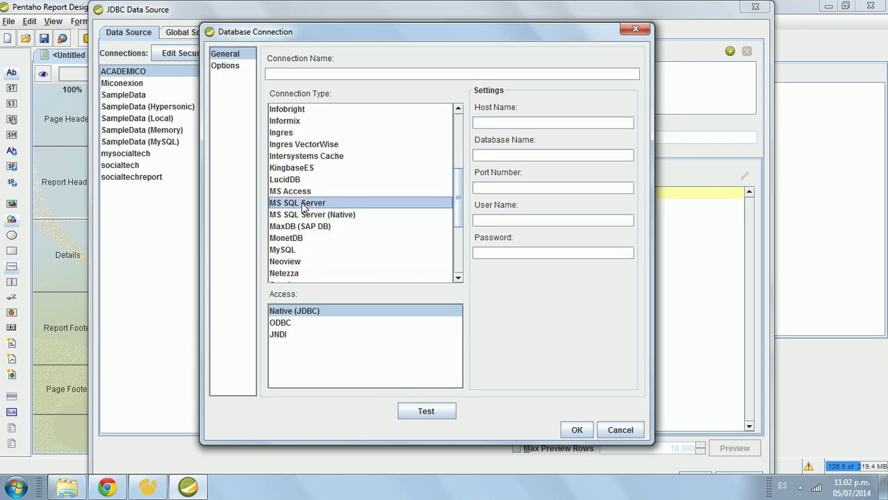
click(318, 324)
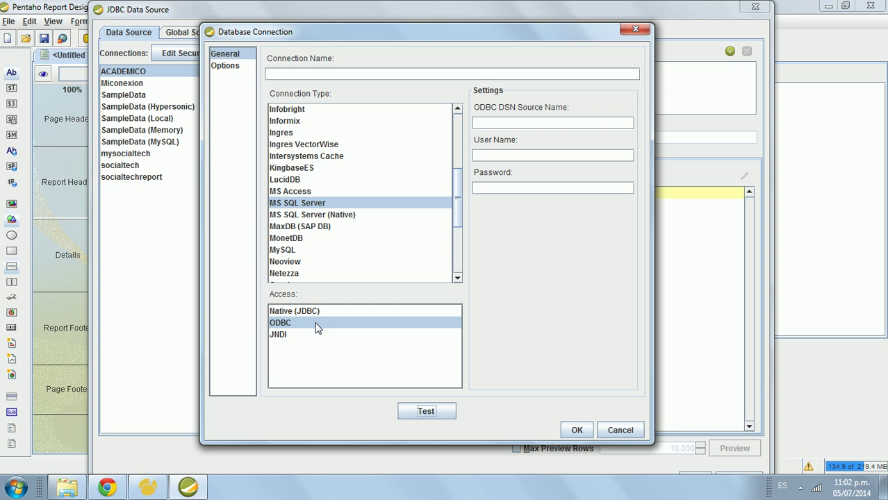
click(310, 312)
click(300, 341)
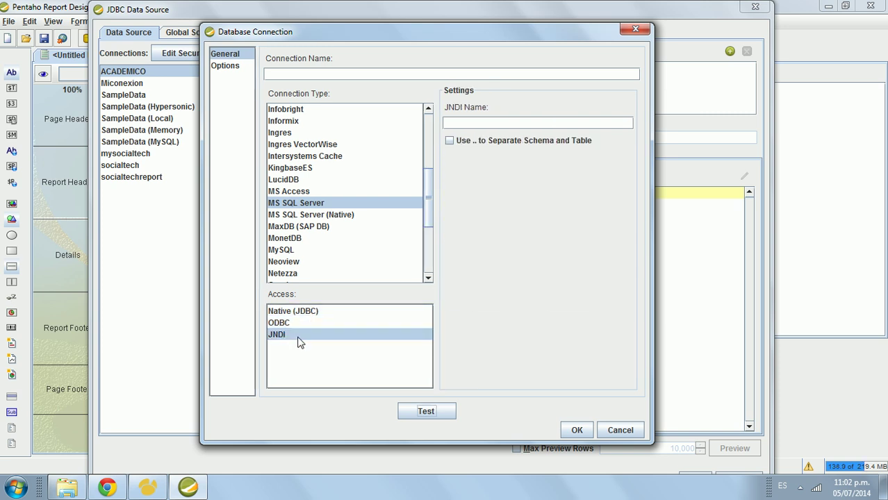
click(321, 311)
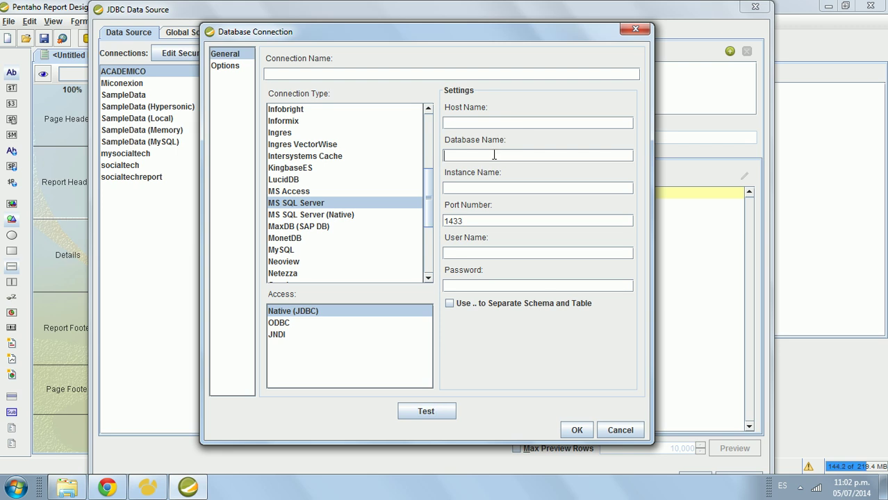
click(487, 186)
click(478, 254)
Step: Check the driver jars, including sqljdbc4.jar, in report-designer's lib\jdbc folder
click(73, 491)
double_click(260, 115)
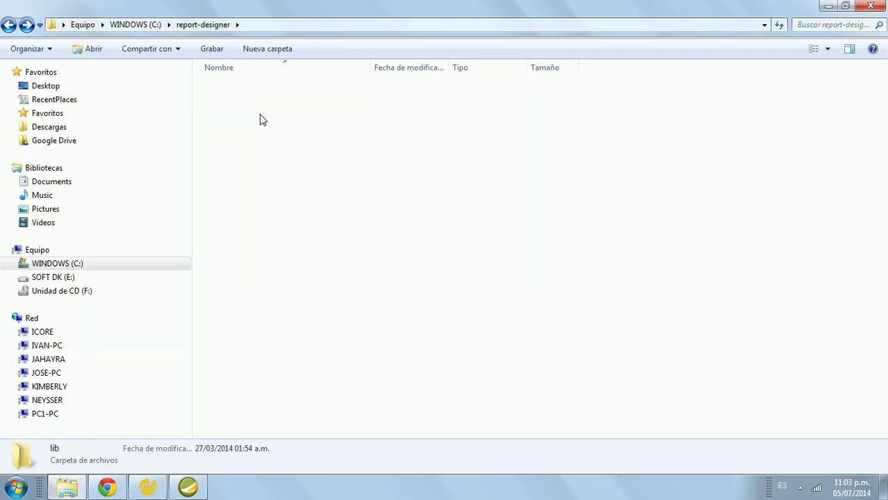
double_click(250, 101)
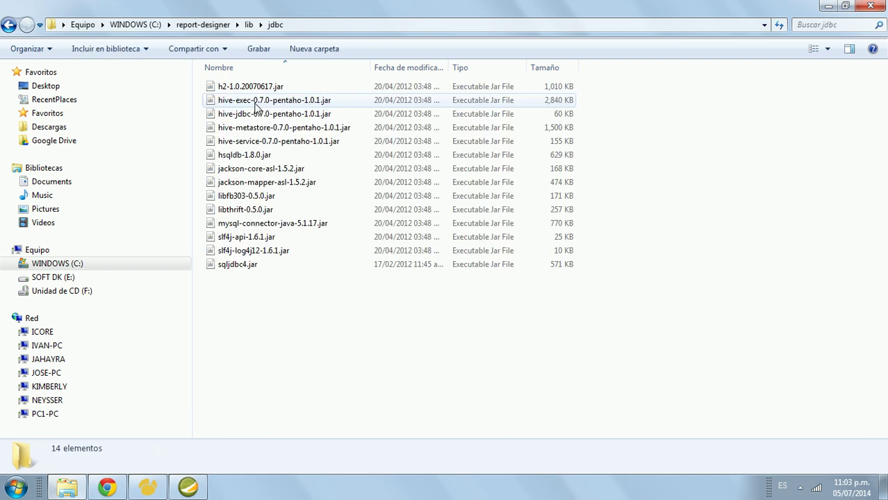
Step: Compare the connection form with the jdbc folder, then cancel the unfinished connection
click(187, 487)
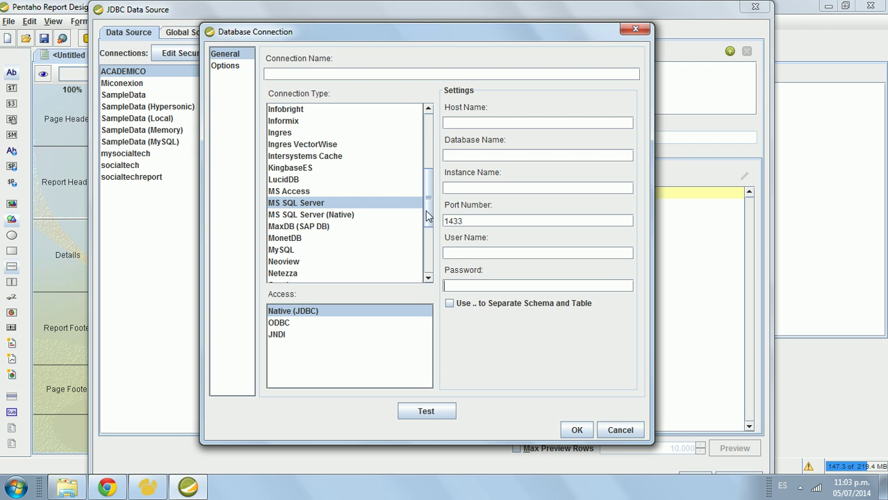
drag(430, 215, 435, 268)
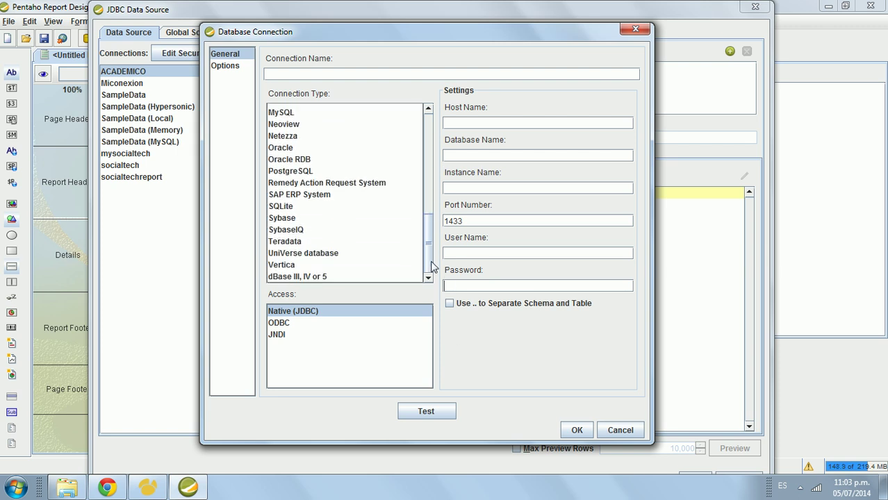
click(67, 487)
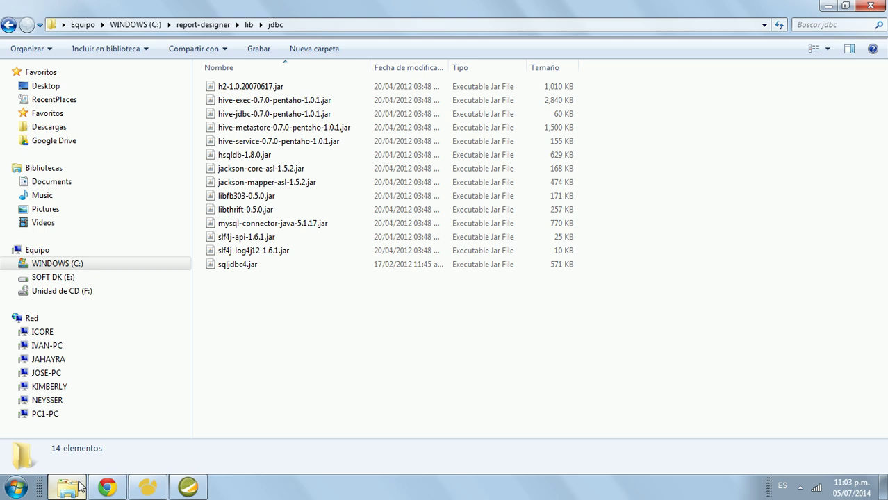
click(70, 488)
drag(434, 243, 432, 262)
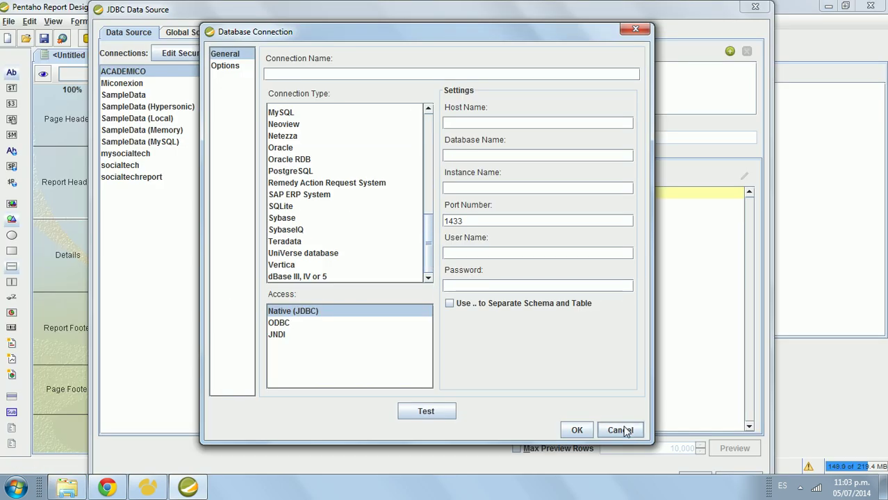
click(620, 431)
Step: Edit the ACADEMICO connection, test it successfully and save its settings
click(259, 54)
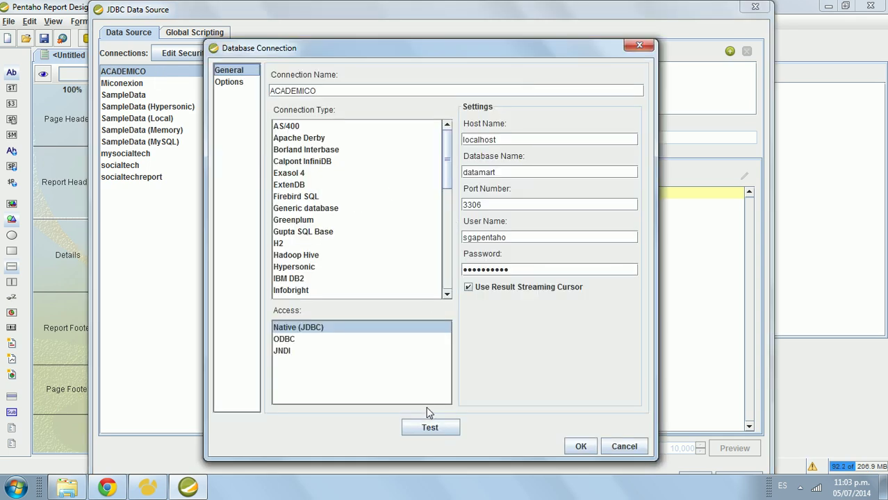
click(431, 428)
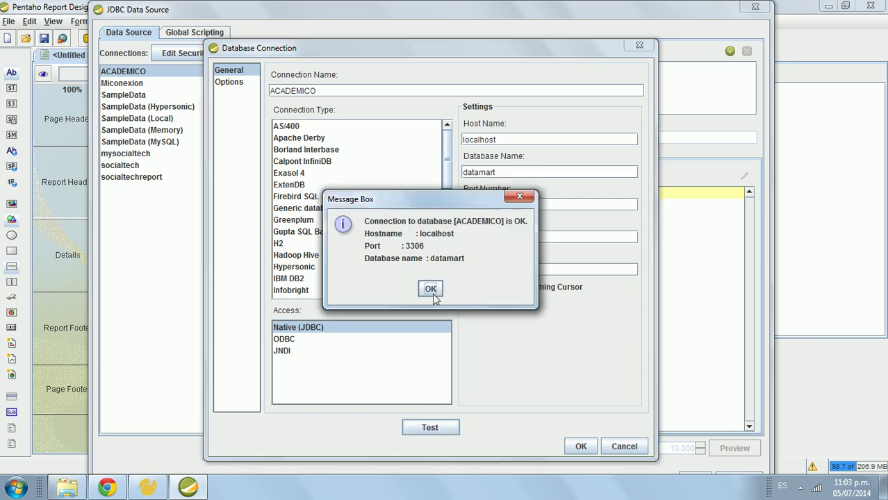
click(431, 290)
click(588, 450)
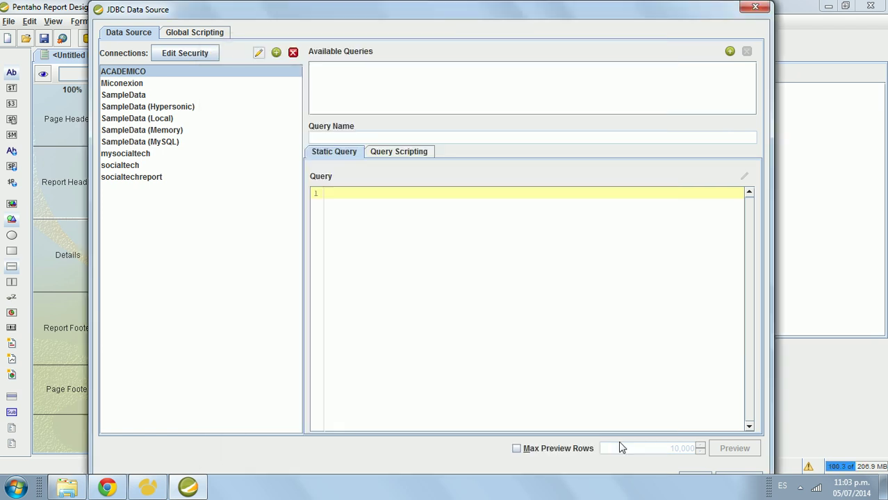
Step: Select ACADEMICO as the data source's connection
drag(656, 18, 643, 19)
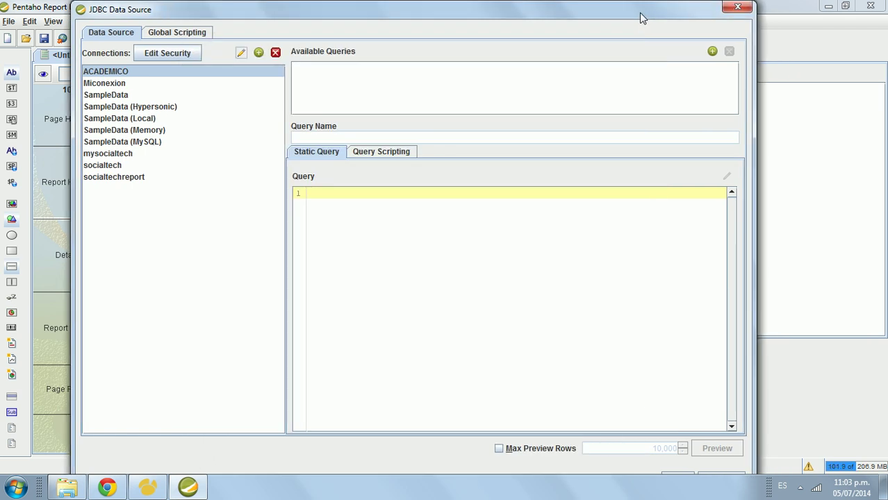
click(175, 95)
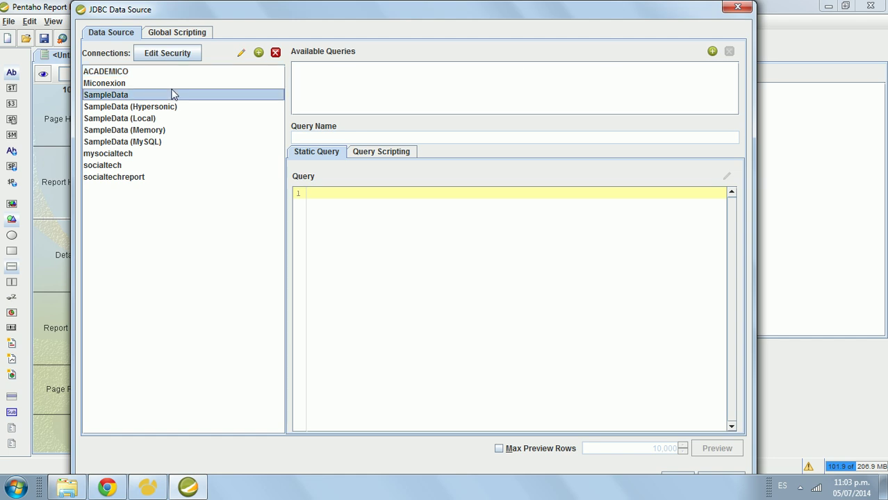
click(166, 71)
click(165, 84)
click(164, 74)
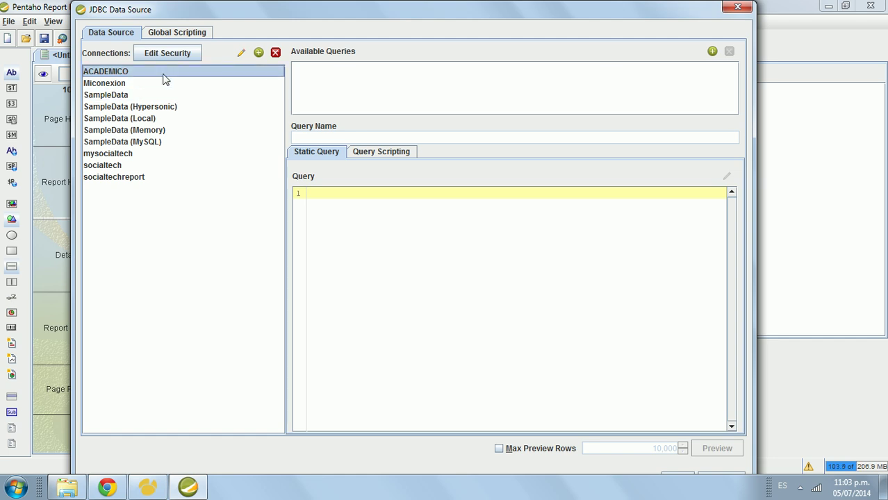
click(329, 73)
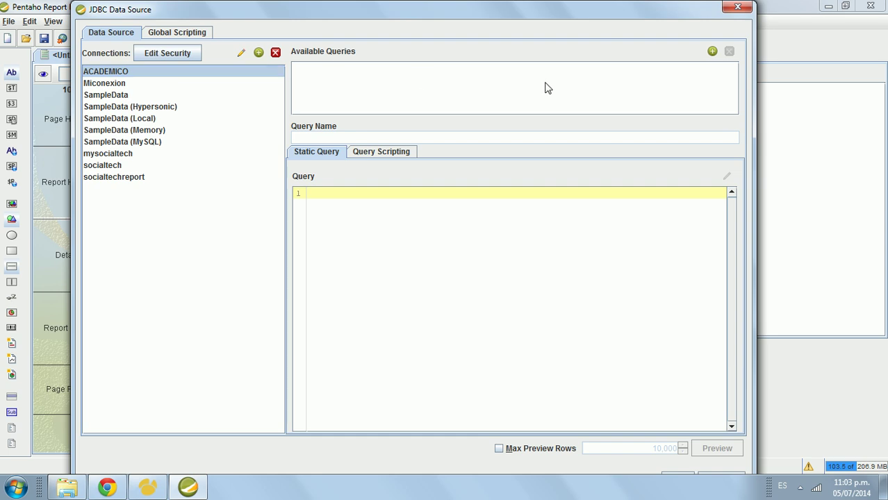
drag(680, 10, 689, 10)
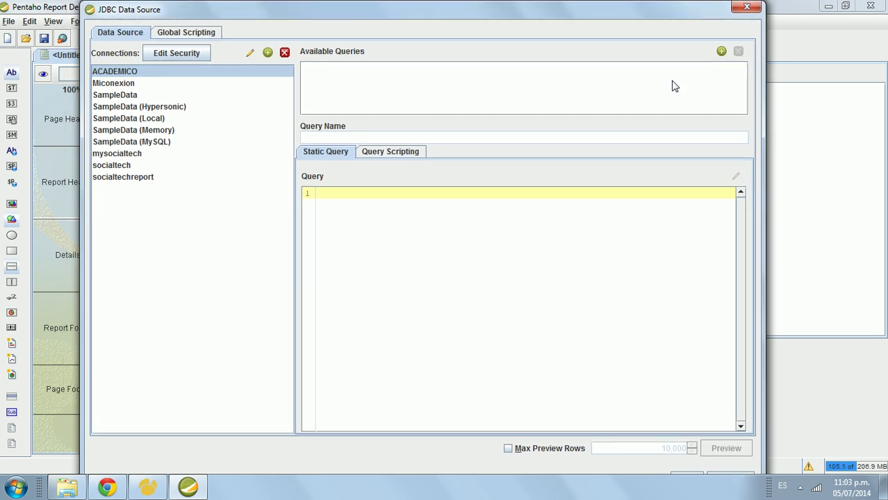
Step: Add Query 1 to the ACADEMICO data source and select it
click(722, 53)
click(346, 68)
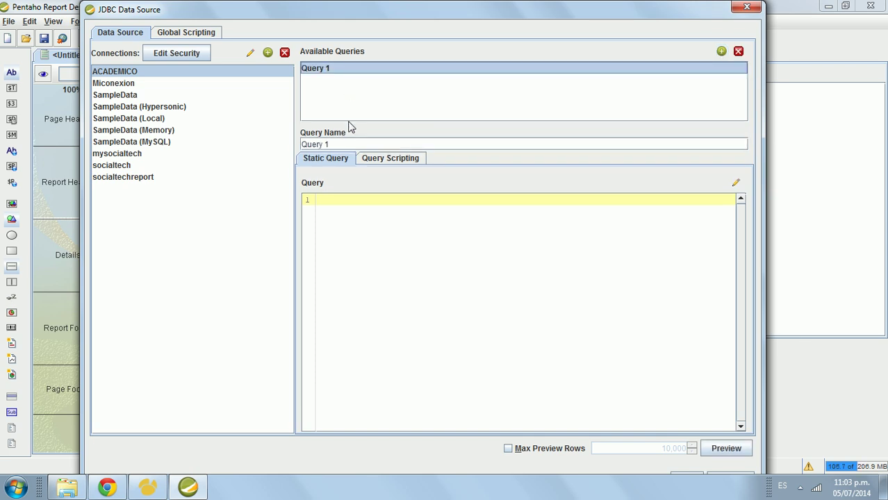
click(270, 141)
click(334, 145)
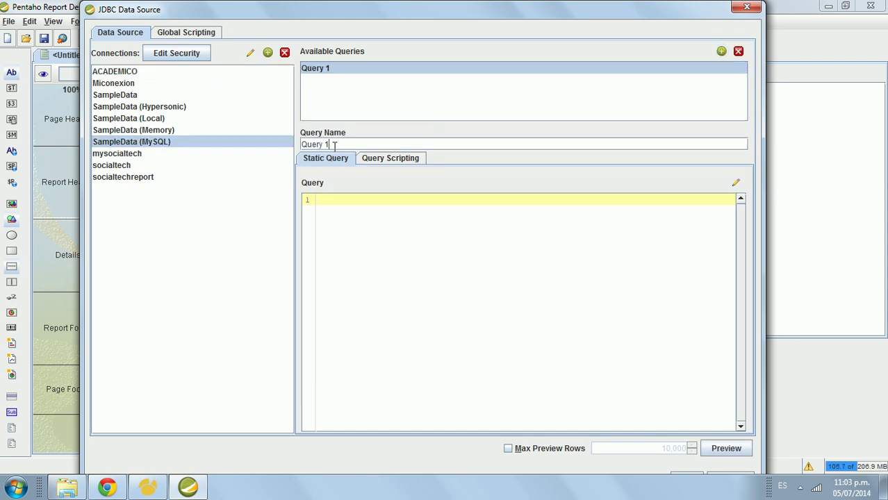
click(175, 74)
click(348, 77)
Step: Begin retyping the query name, typing 'Queru' and deleting the stray 'u'
drag(347, 146, 299, 148)
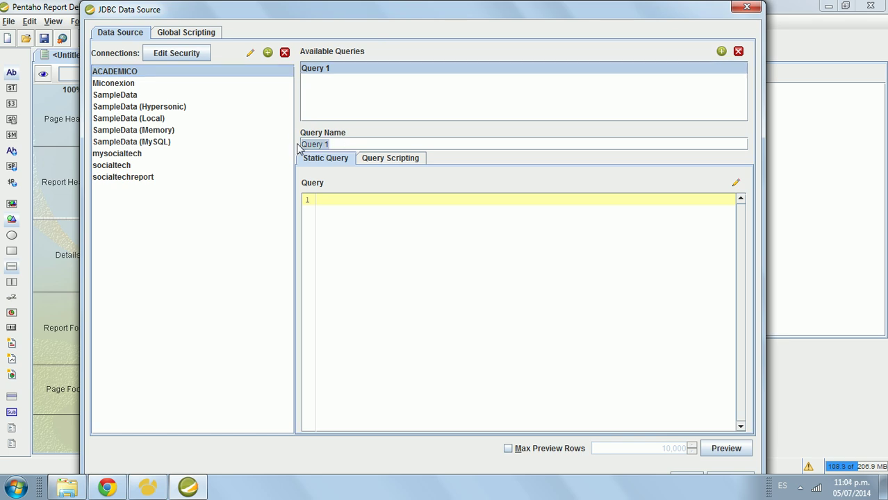
text(Queru)
key(BackSpace)
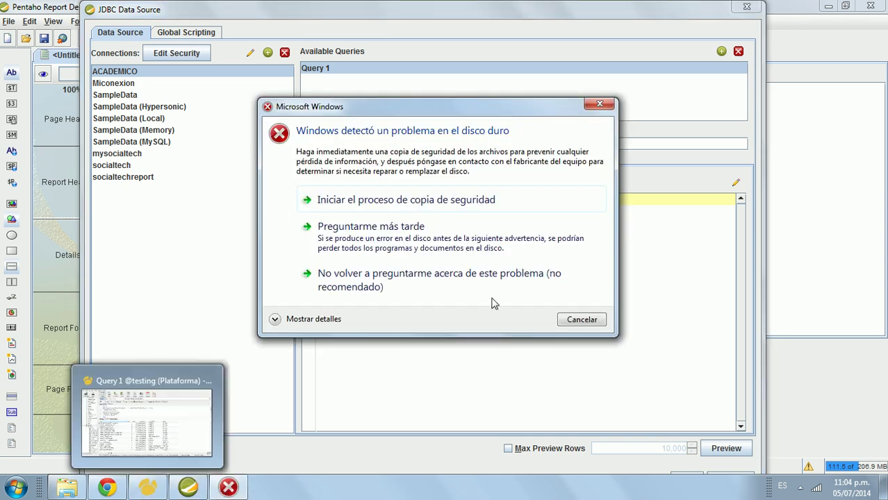
Step: Dismiss the Windows disk warning and re-run the saved query in Navicat
click(565, 319)
click(147, 487)
click(173, 99)
drag(112, 180, 192, 180)
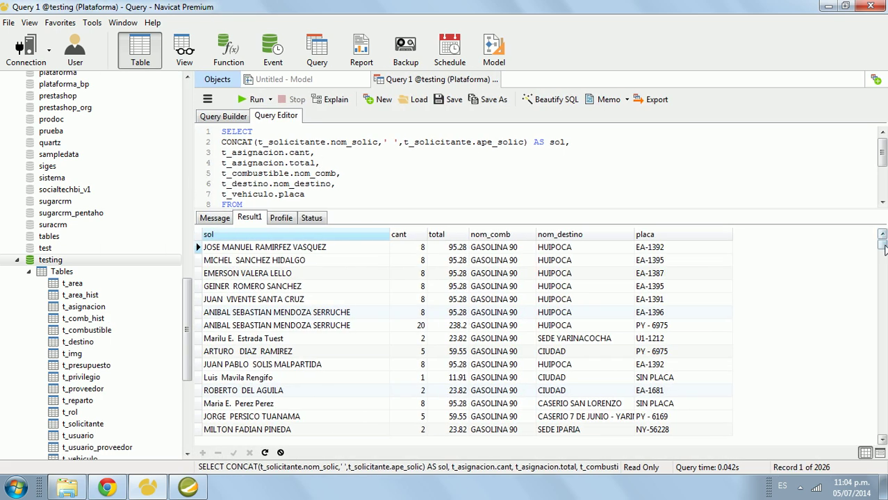
Step: Inspect the sol, cant and total result columns, widening the total column slightly
click(368, 248)
scroll(368, 251, down, 3)
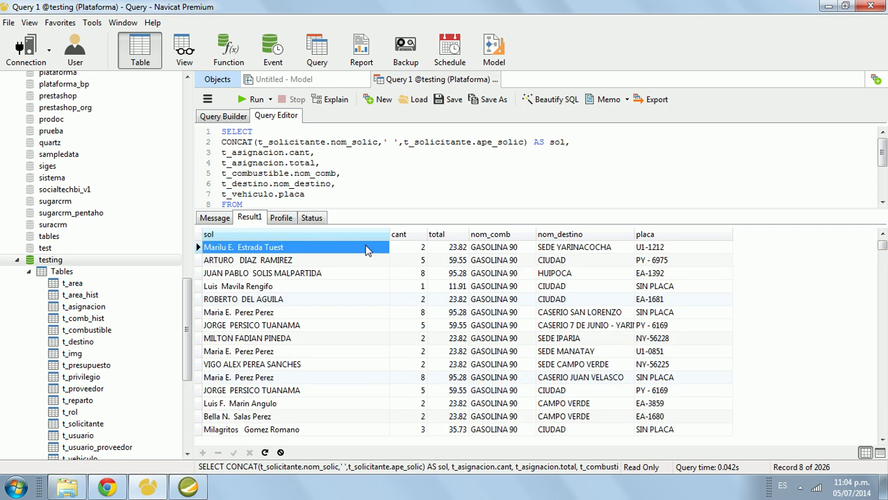
click(381, 235)
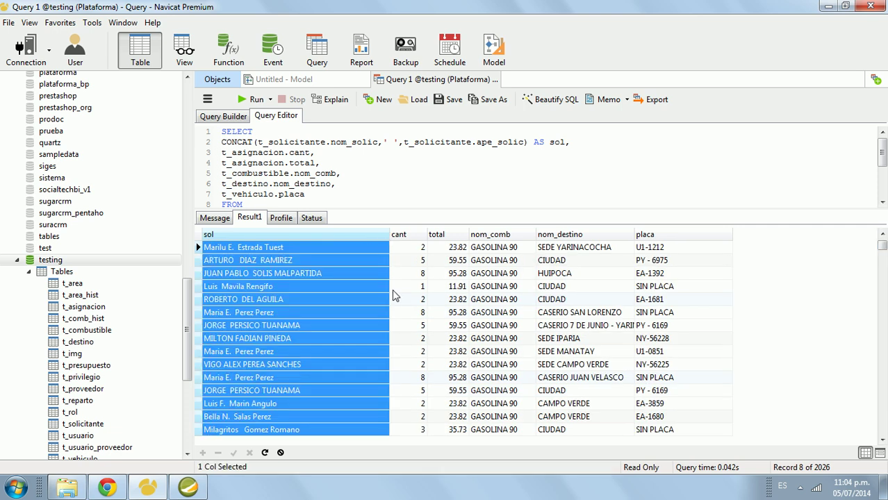
drag(470, 234, 475, 235)
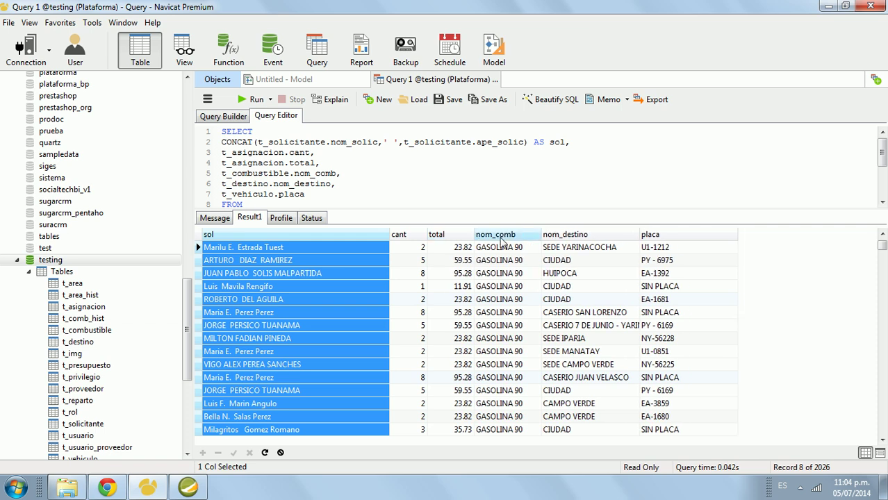
click(245, 249)
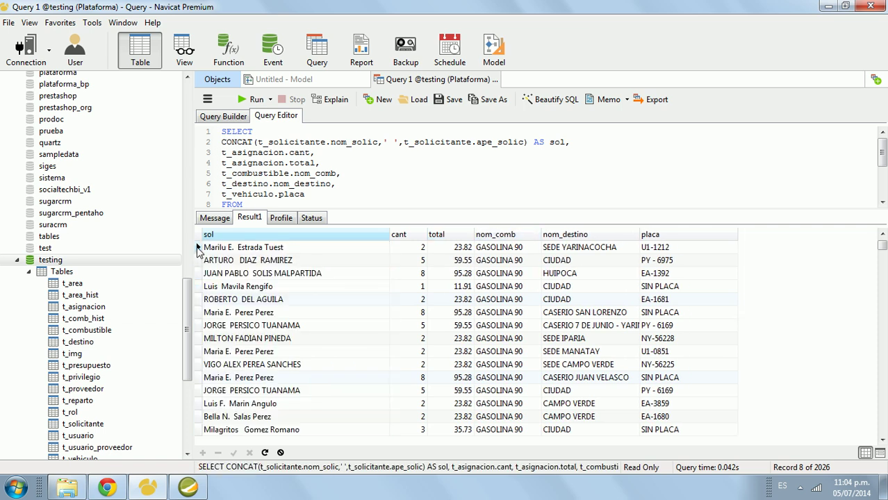
click(199, 251)
click(420, 249)
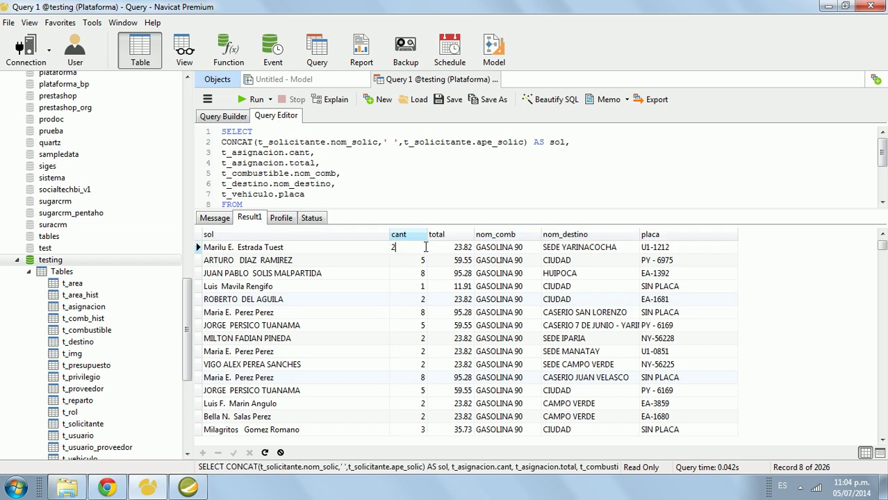
click(448, 236)
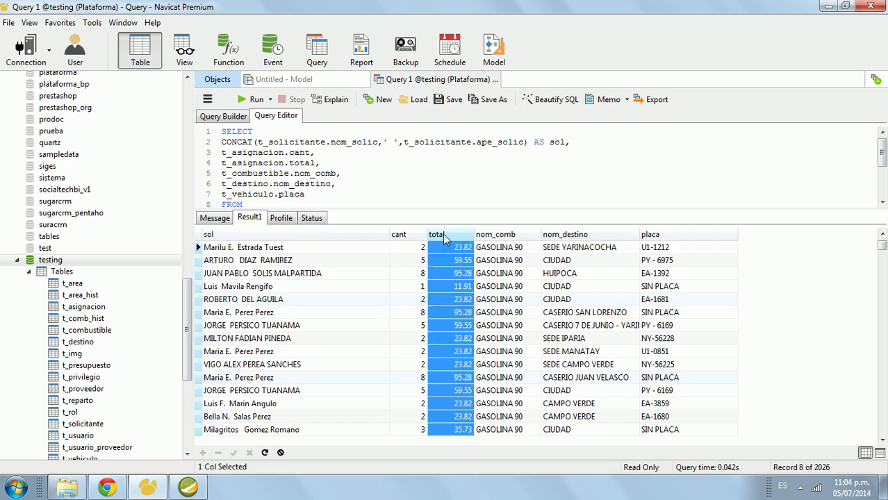
click(453, 247)
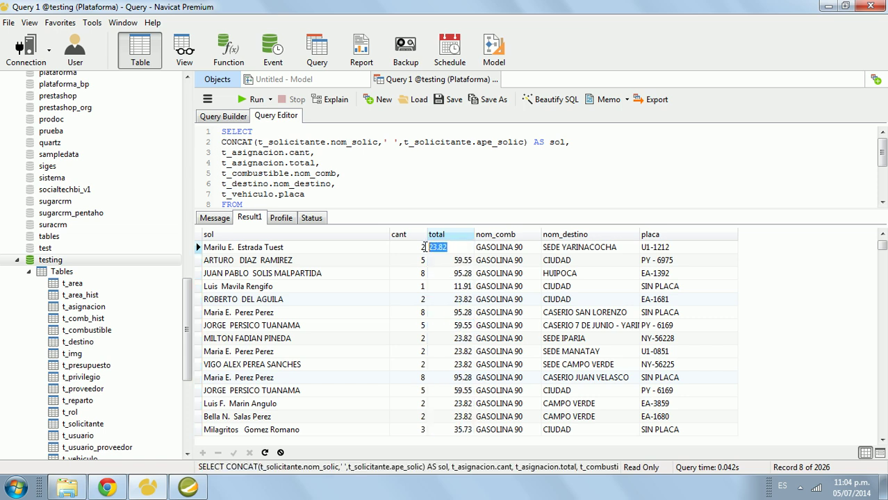
Step: Inspect the first nom_comb, nom_destino and placa values, such as GASOLINA 90 and U1-1212
click(520, 248)
drag(536, 246, 474, 247)
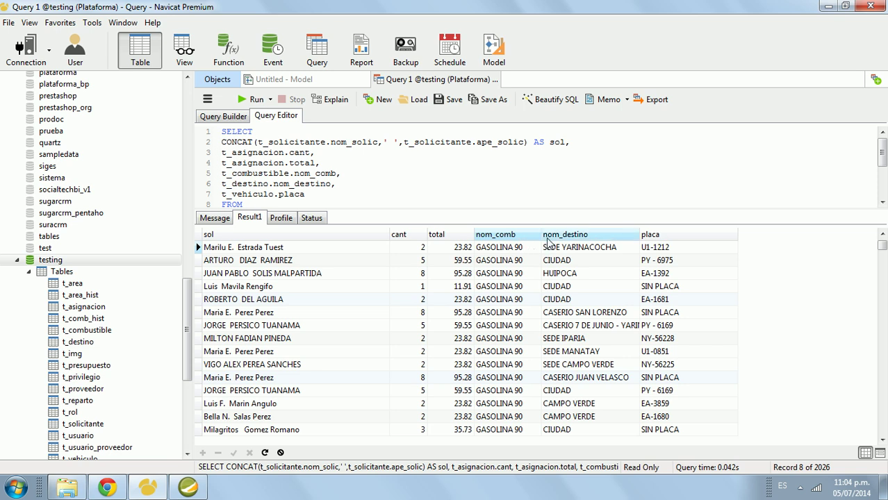
click(556, 235)
double_click(553, 249)
drag(625, 248, 546, 248)
click(584, 248)
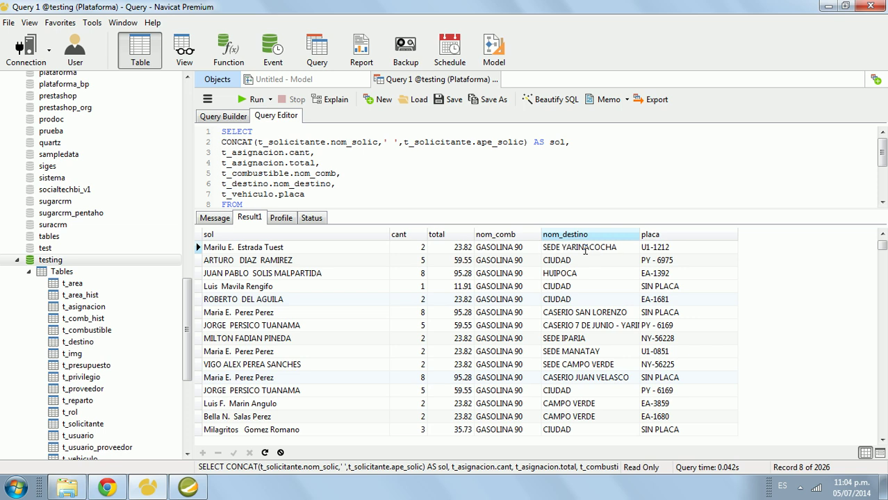
double_click(699, 248)
drag(697, 247, 640, 249)
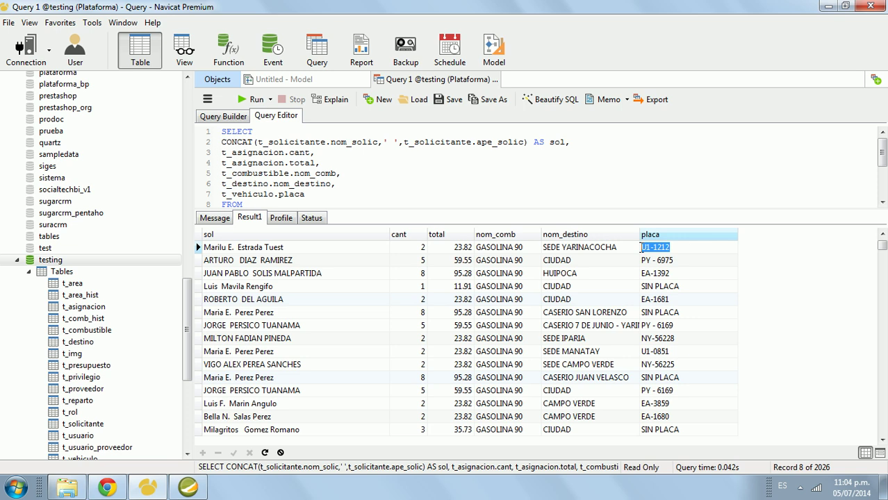
Step: Select the complete SQL statement in the Query Editor for copying
click(882, 254)
drag(881, 254, 886, 425)
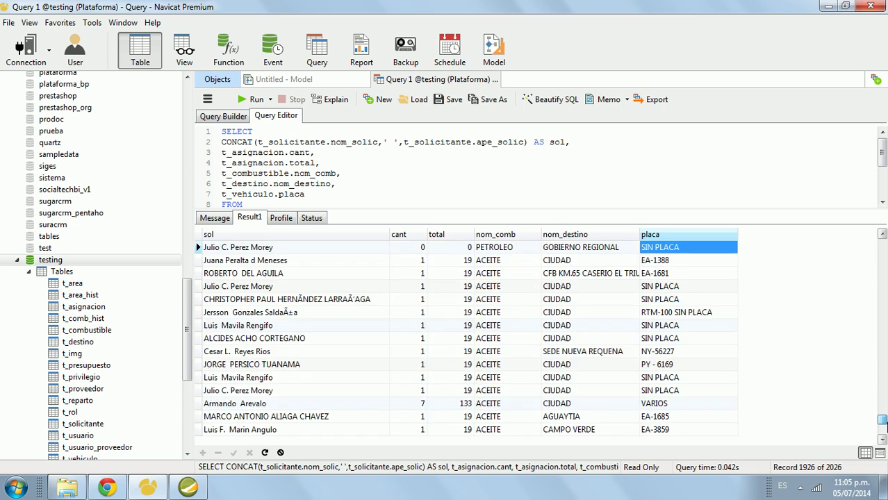
click(475, 200)
key(ctrl+a)
key(ctrl+c)
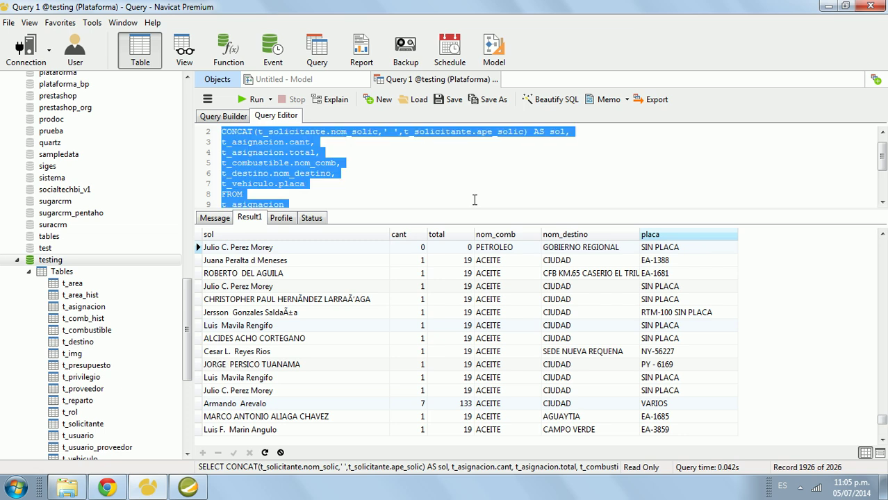
Step: Paste the Navicat SQL into Query 1 and preview it, then close the resulting error
click(147, 486)
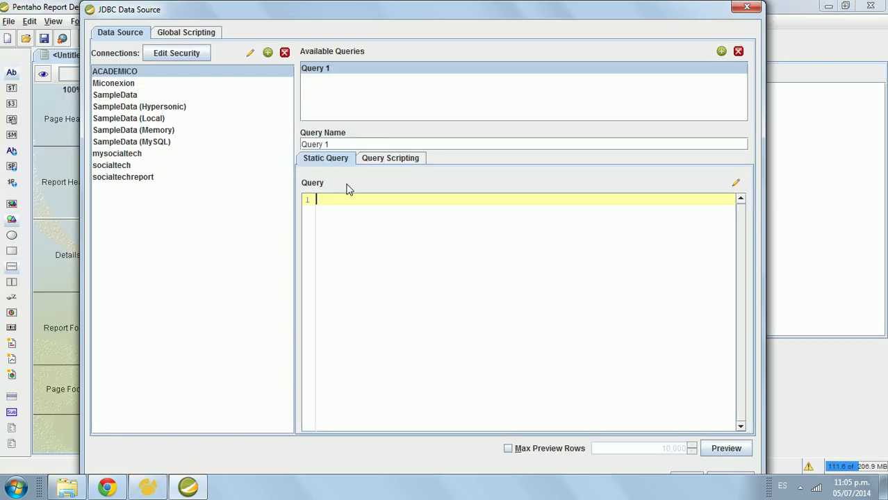
key(ctrl+v)
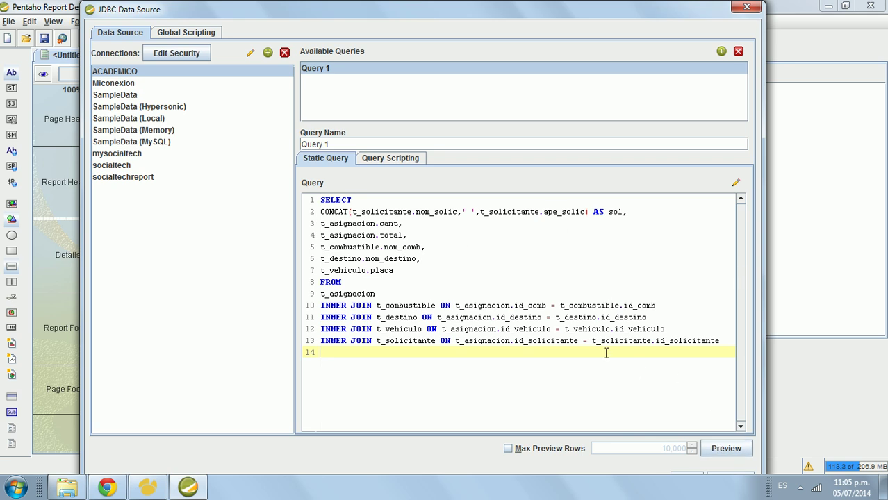
click(719, 449)
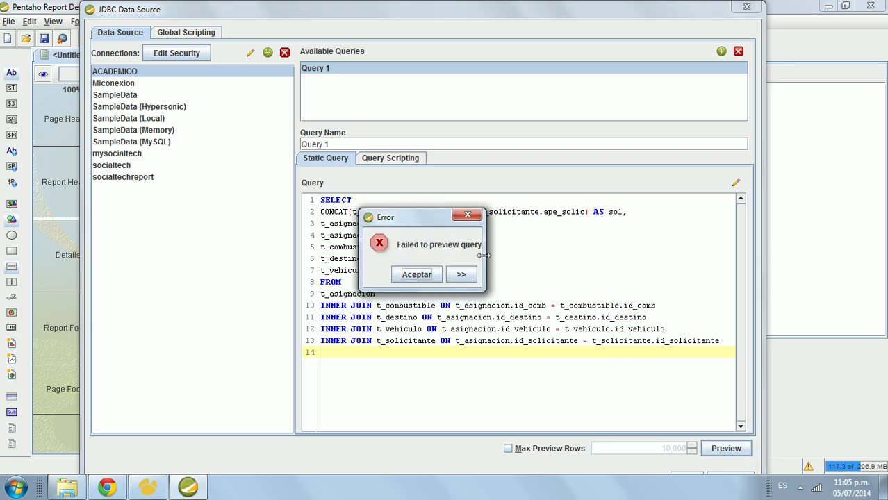
drag(483, 254, 563, 246)
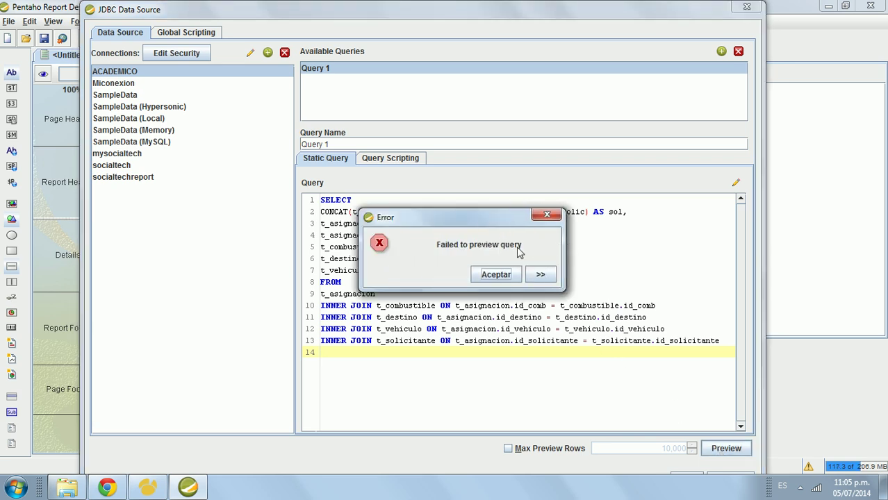
click(531, 276)
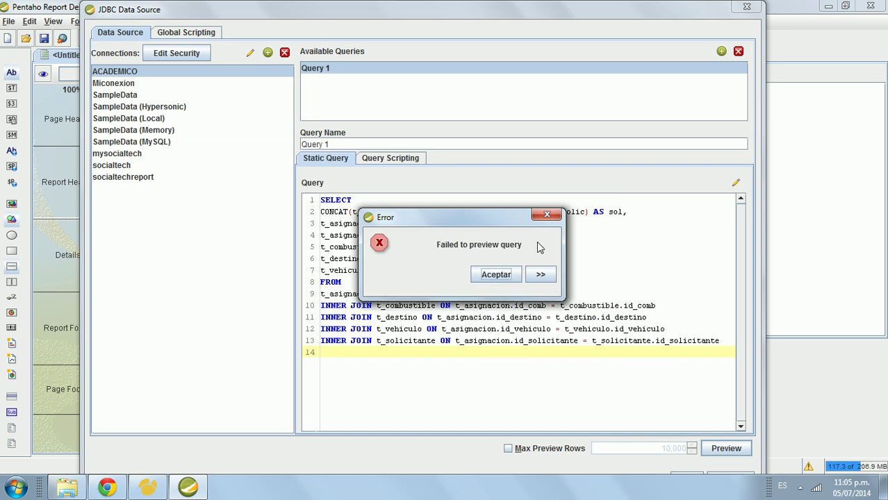
click(549, 216)
Step: Review the start of the pasted query and preview again; the error repeats
click(455, 274)
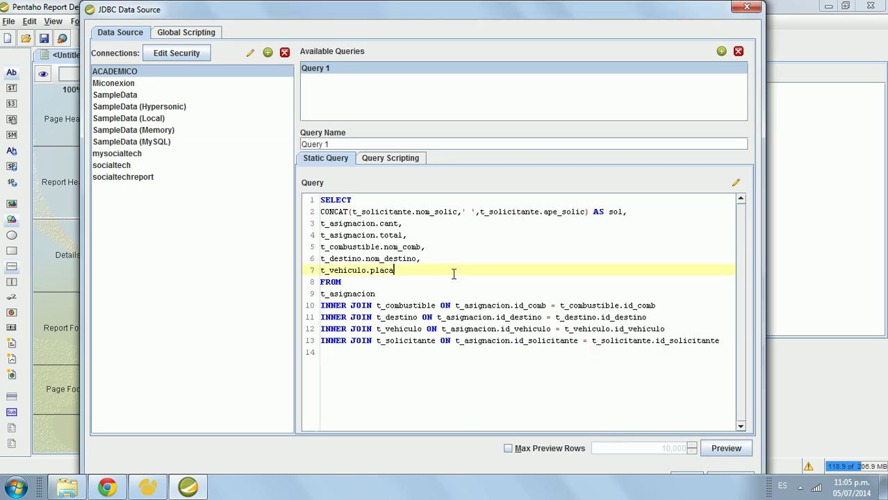
click(369, 211)
key(Up)
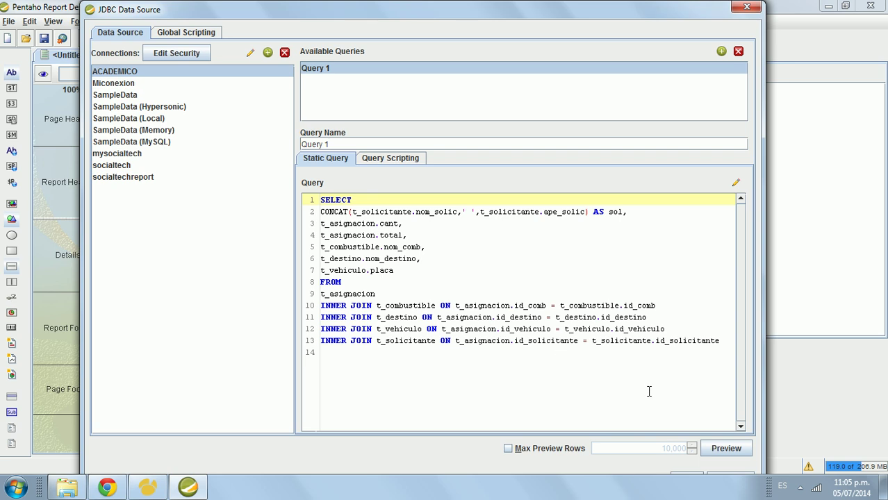
click(722, 452)
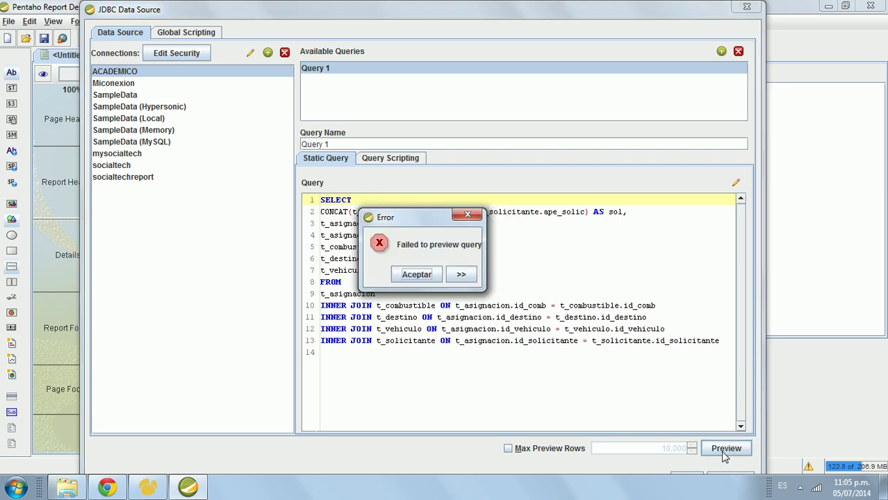
click(429, 272)
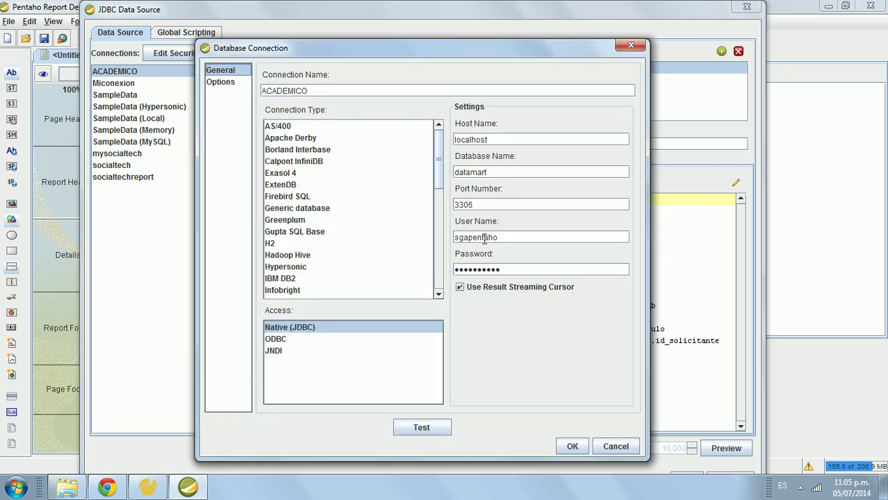
Step: Set the connection's User Name to root, re-enter the password, and test; access is denied
drag(508, 239, 428, 237)
click(501, 237)
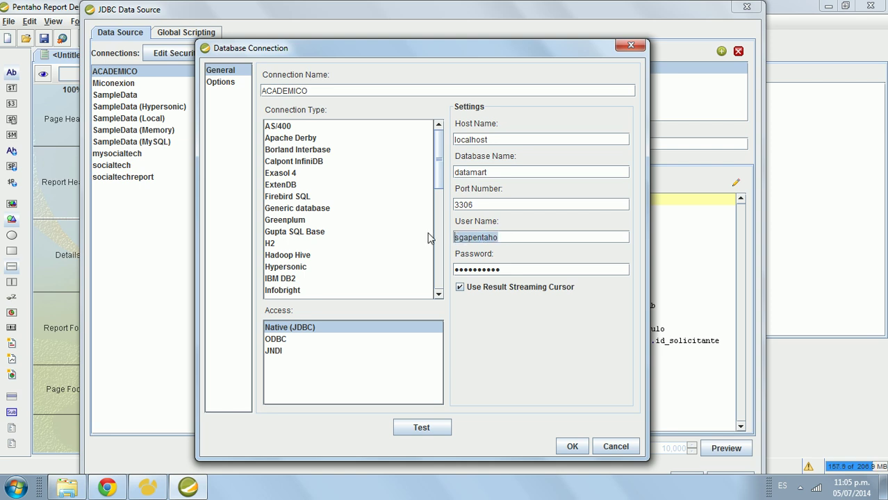
click(505, 242)
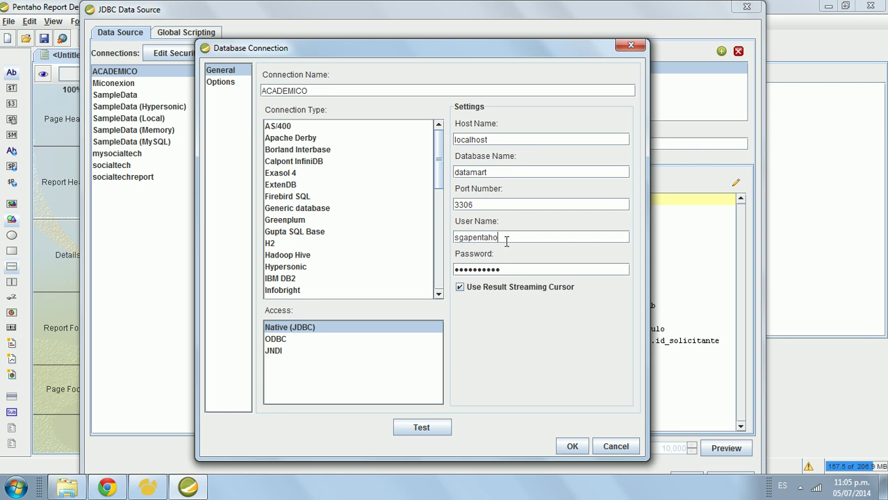
drag(493, 237, 450, 242)
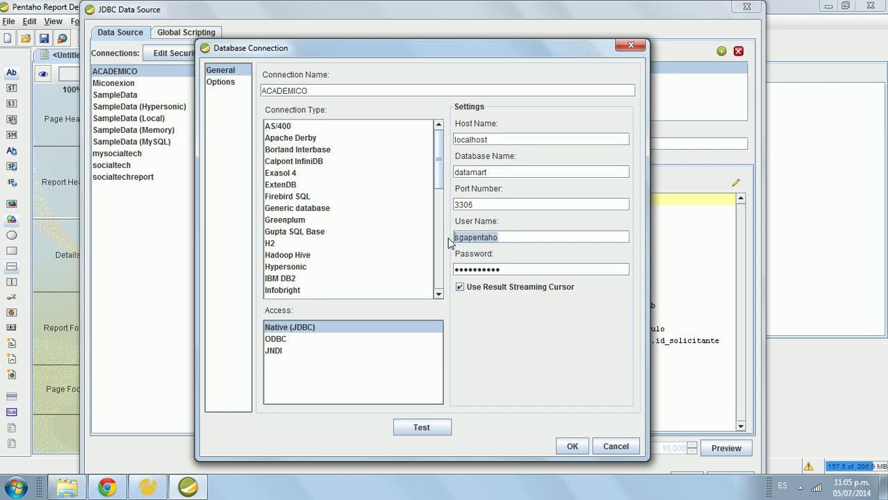
text(root)
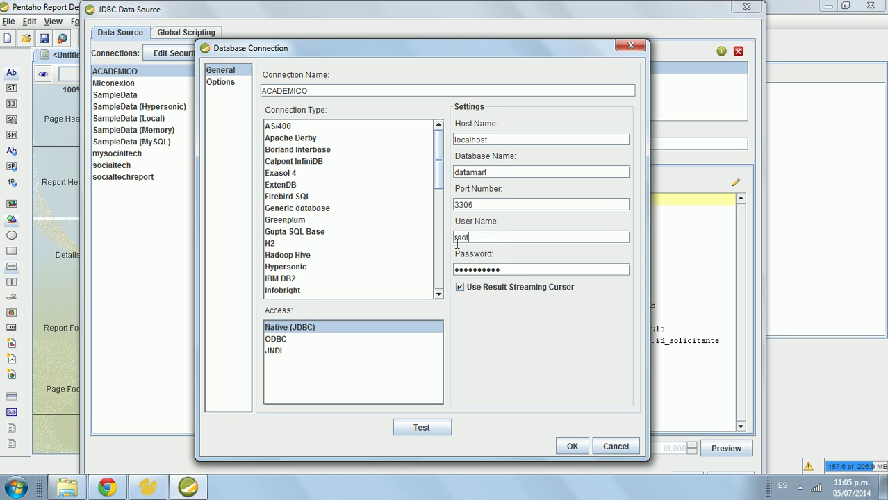
drag(512, 272, 448, 274)
text(root)
click(434, 428)
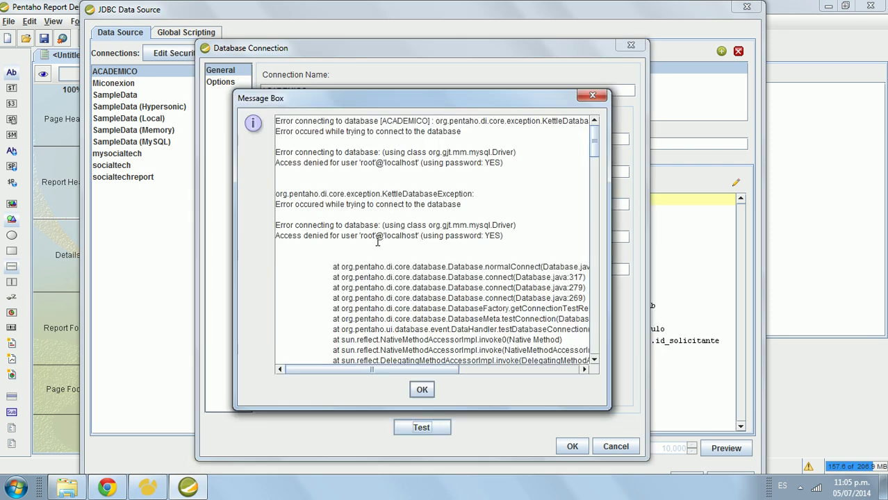
click(421, 389)
Step: Replace the localhost host name with the PC's own host name and test; it still fails
click(506, 137)
drag(506, 136, 428, 139)
key(BackSpace)
text(IVAN-PC)
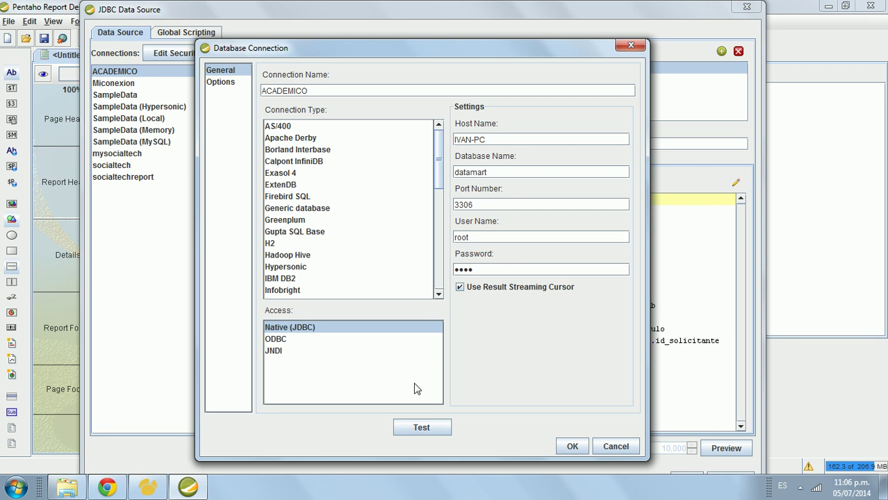
click(422, 428)
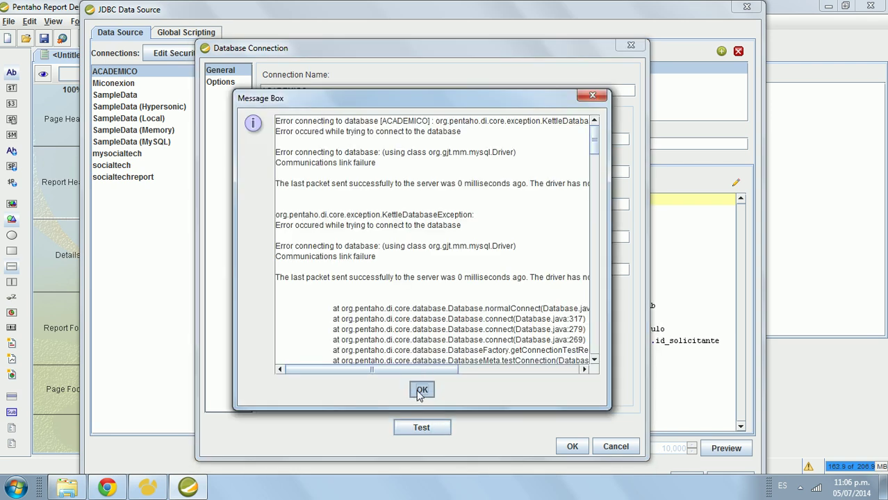
click(421, 389)
drag(500, 173, 456, 172)
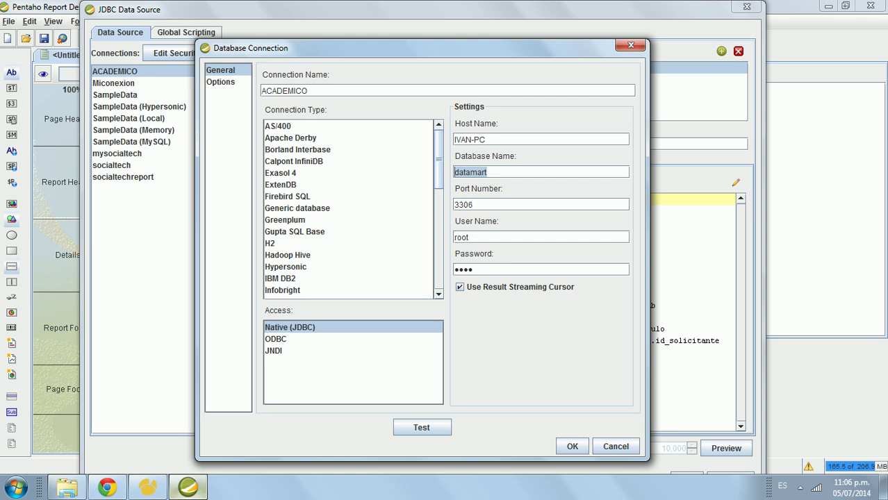
click(146, 488)
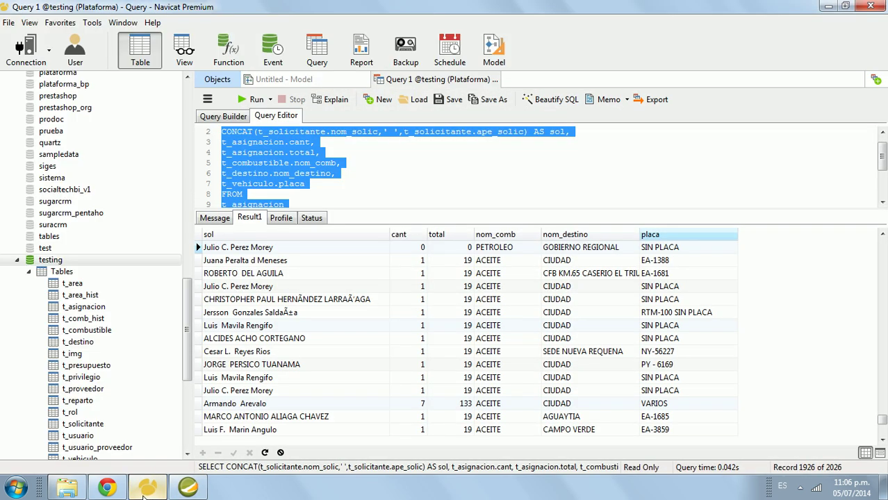
Step: Change the Database Name to testing, edit the password, and test twice; both fail
click(144, 490)
text(testing)
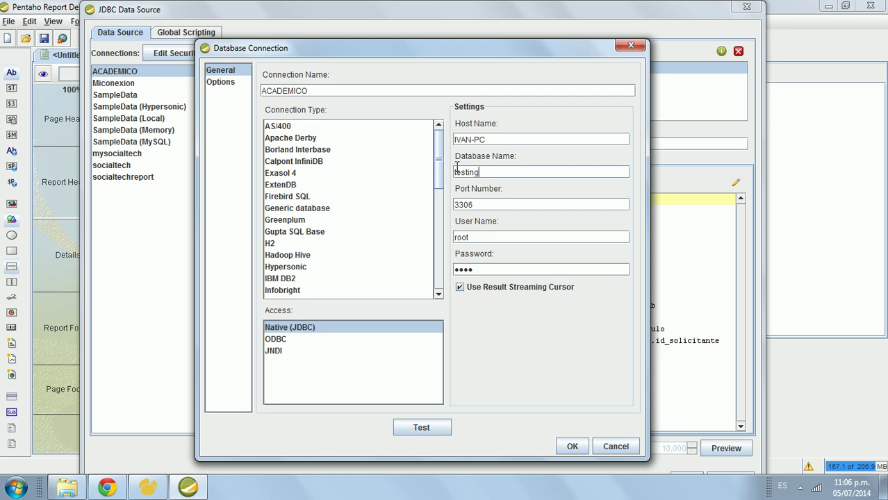
click(423, 430)
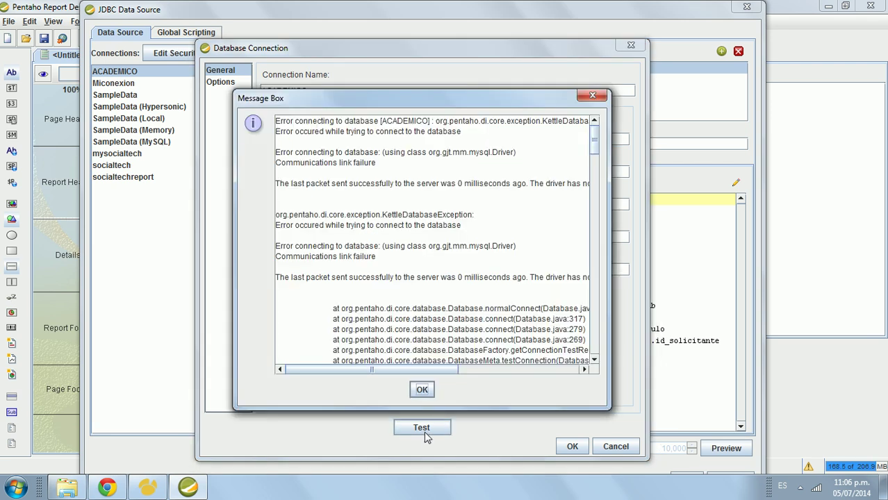
click(424, 391)
drag(506, 270, 442, 272)
text(12)
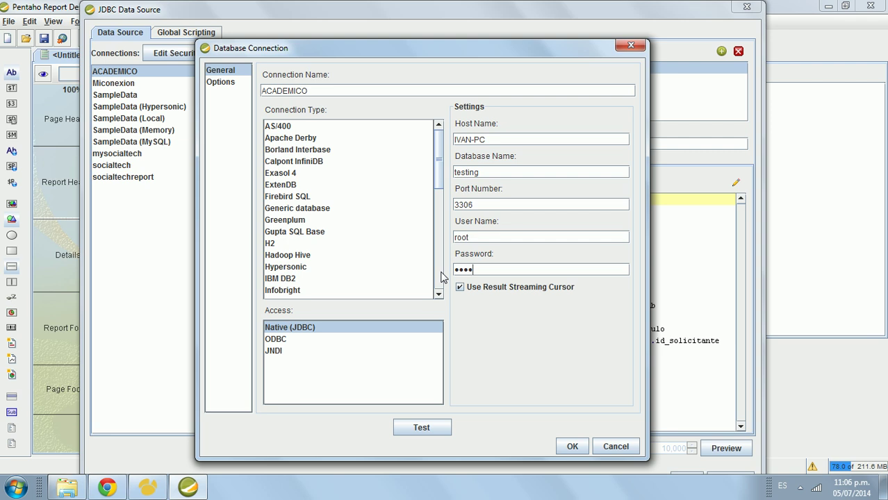
drag(439, 168, 440, 230)
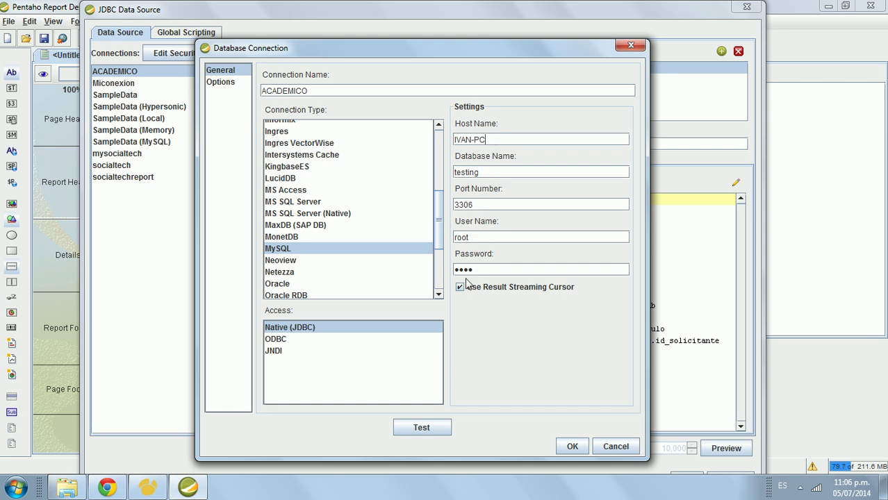
click(422, 427)
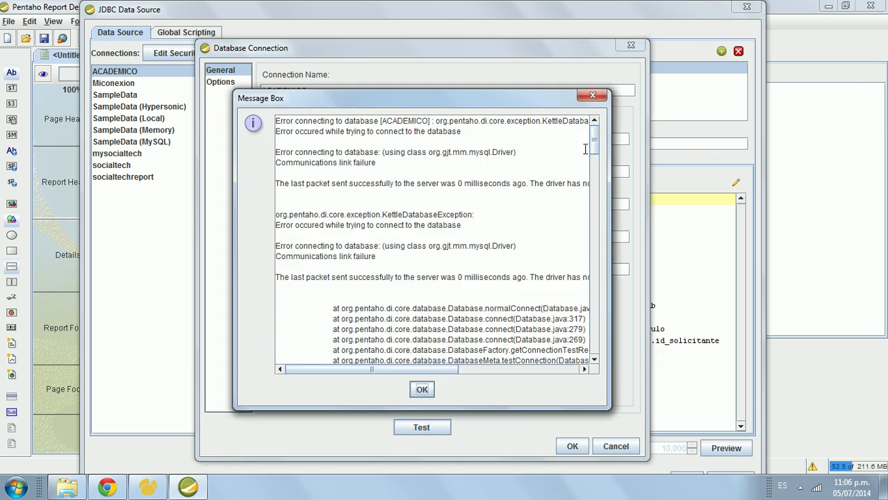
drag(428, 370, 408, 372)
click(419, 389)
Step: Switch the login to MySQL user sgapentaho with a new password and test; it fails again
double_click(477, 239)
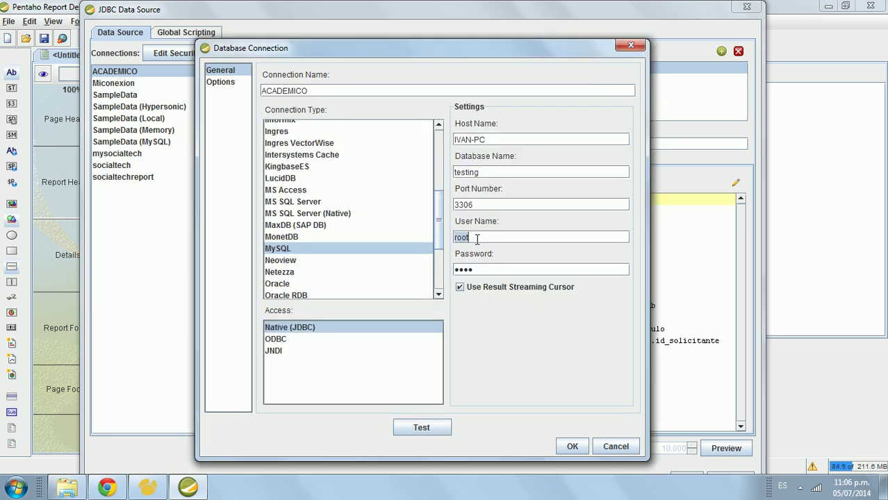
text(sgapentaho)
double_click(500, 270)
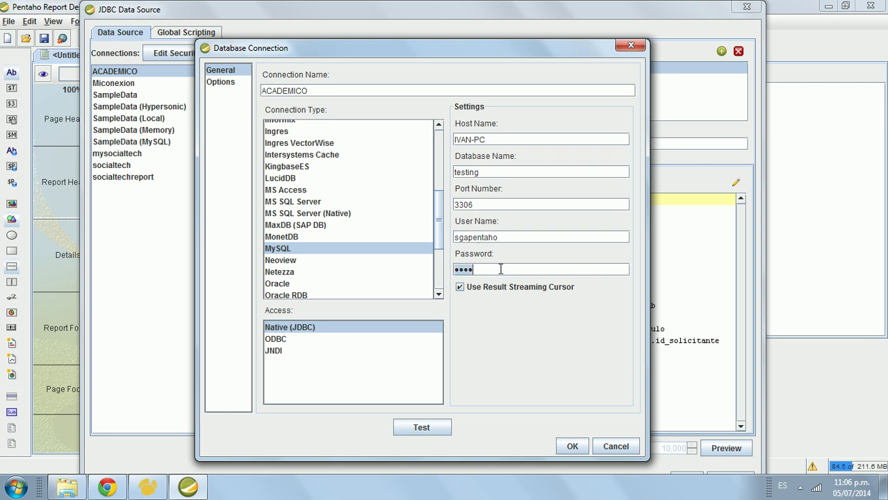
text(s)
click(421, 427)
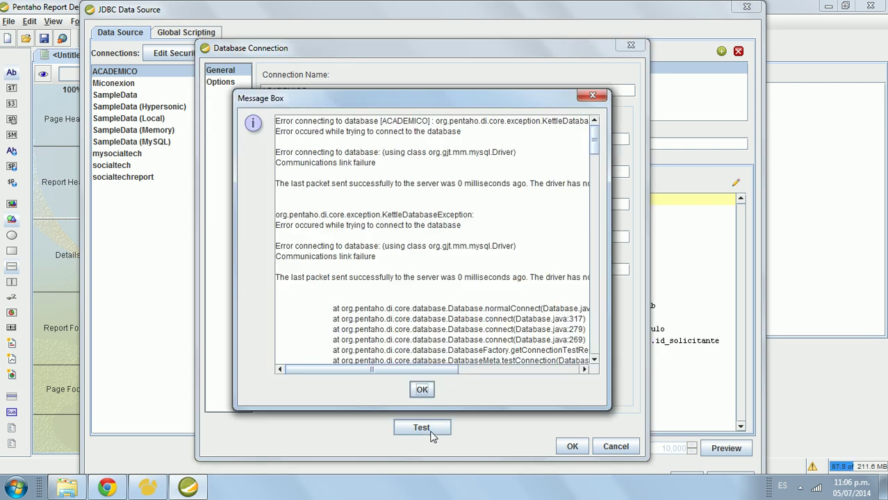
click(430, 395)
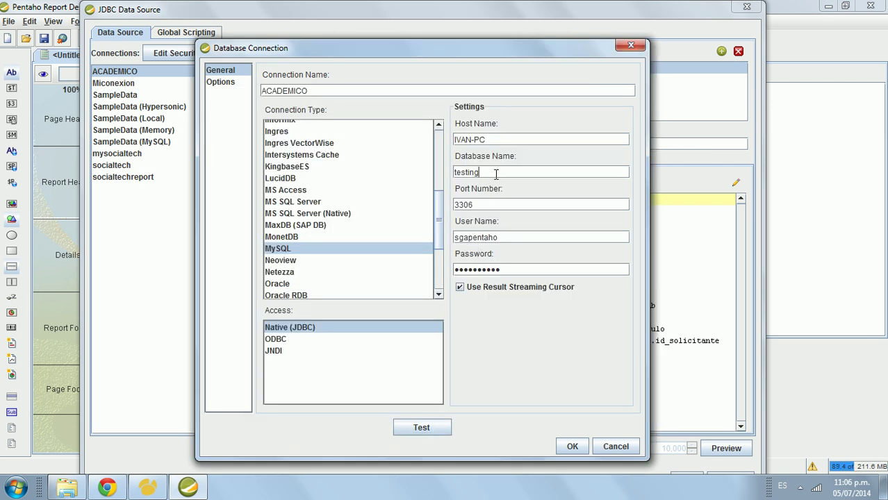
click(178, 490)
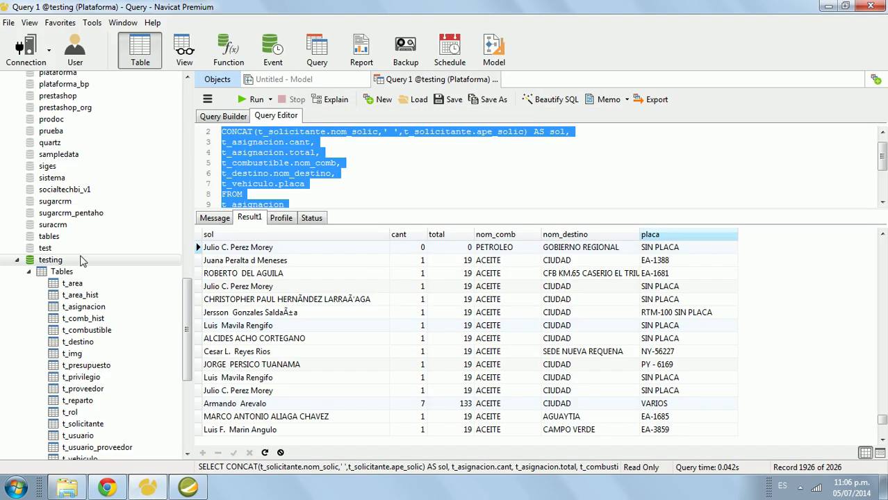
Step: Browse the MySQL user accounts in Navicat's User list, then return to Pentaho
click(75, 50)
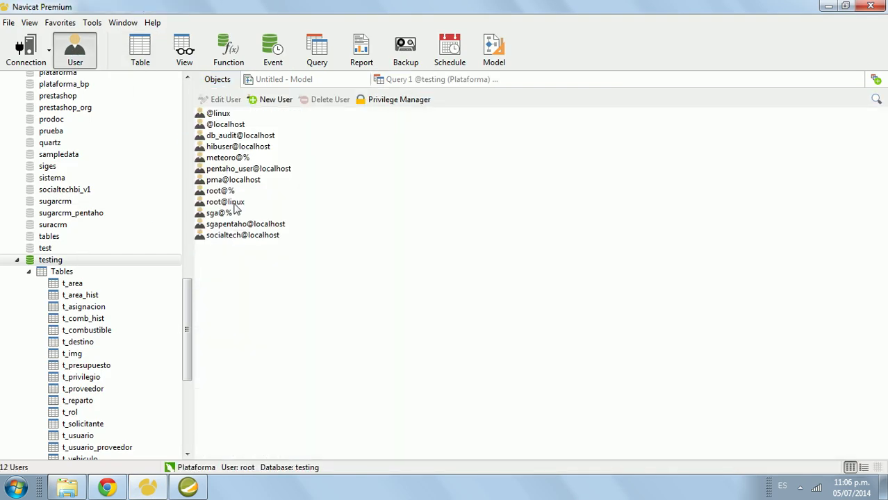
click(230, 214)
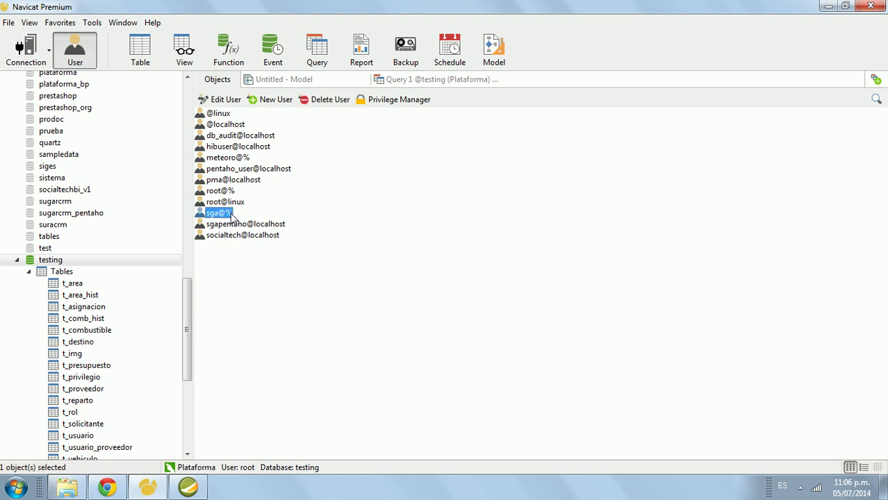
click(233, 236)
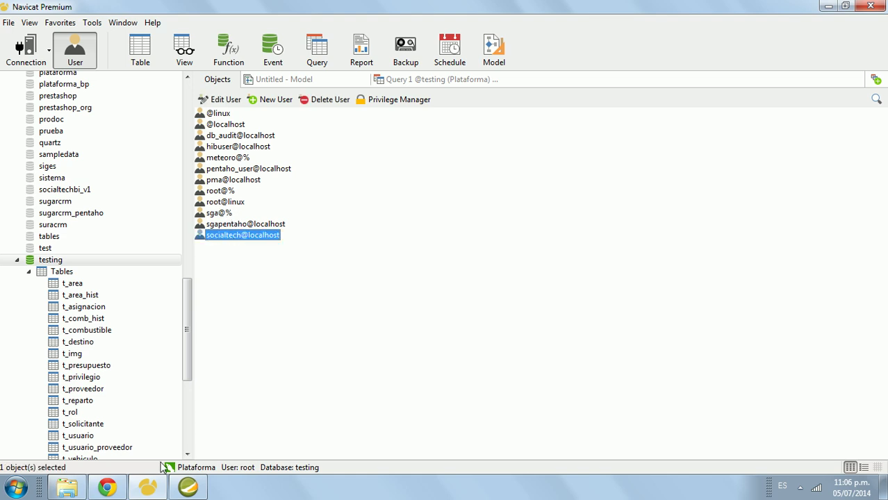
click(187, 486)
Step: Switch the login to user socialtech with its password and test; the error persists
double_click(519, 237)
text(socialtech)
drag(515, 269, 449, 268)
text(so)
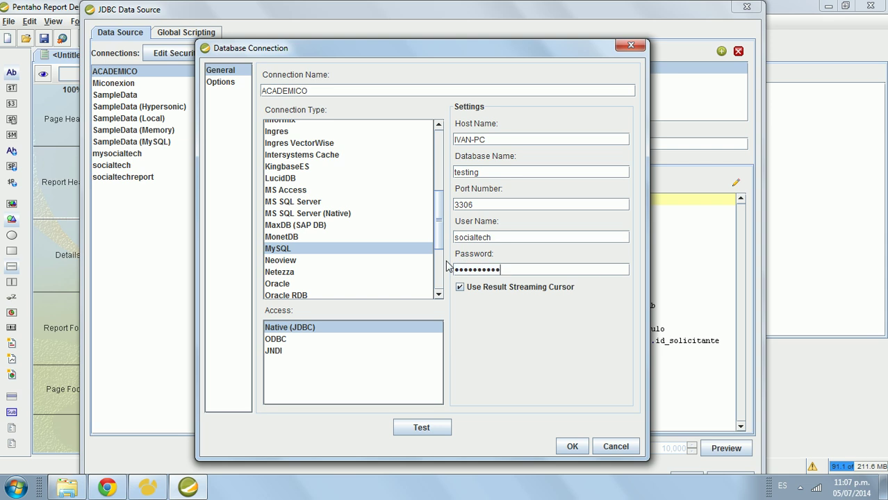
click(433, 427)
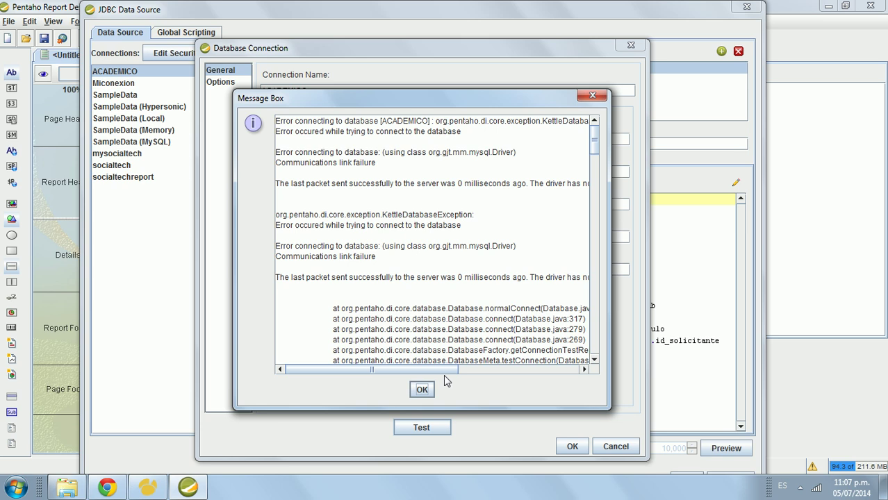
mouse_move(443, 375)
mouse_down()
mouse_move(509, 376)
mouse_move(435, 365)
mouse_up()
click(431, 392)
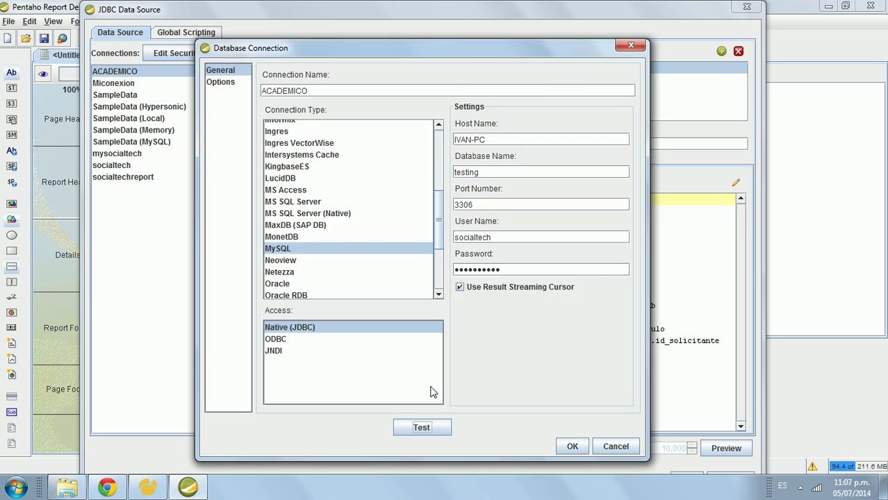
Step: Toggle access to ODBC and back to Native (JDBC), then clear the Host Name field
click(341, 341)
click(340, 330)
drag(519, 136, 412, 139)
key(BackSpace)
Step: Test the blank-host connection successfully, save ACADEMICO, and leave Max Preview Rows off
click(413, 442)
click(422, 289)
click(581, 449)
click(579, 448)
click(508, 450)
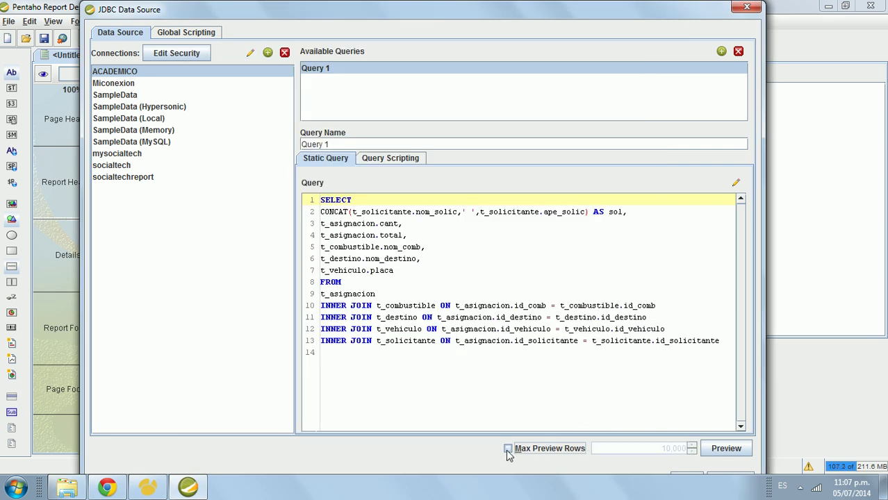
Step: Preview Query 1's rows in an enlarged window, then fit the data source dialog to the screen
click(730, 450)
drag(508, 66, 453, 15)
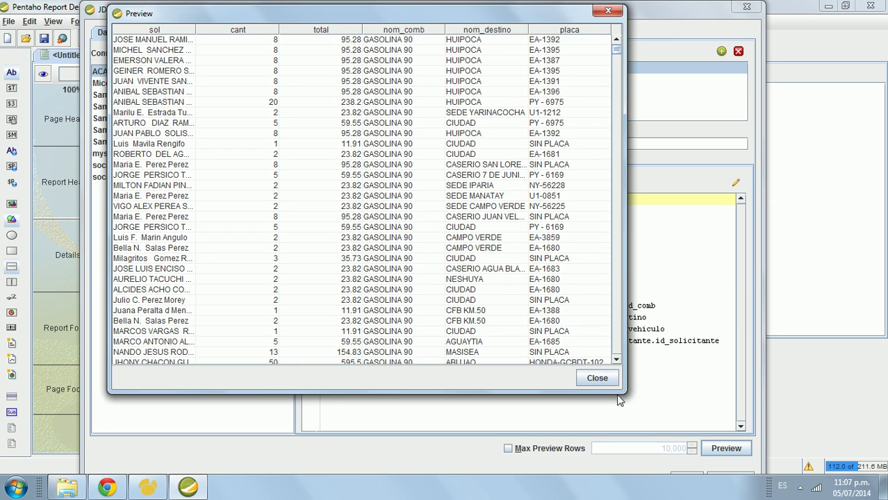
drag(625, 393, 732, 376)
click(704, 363)
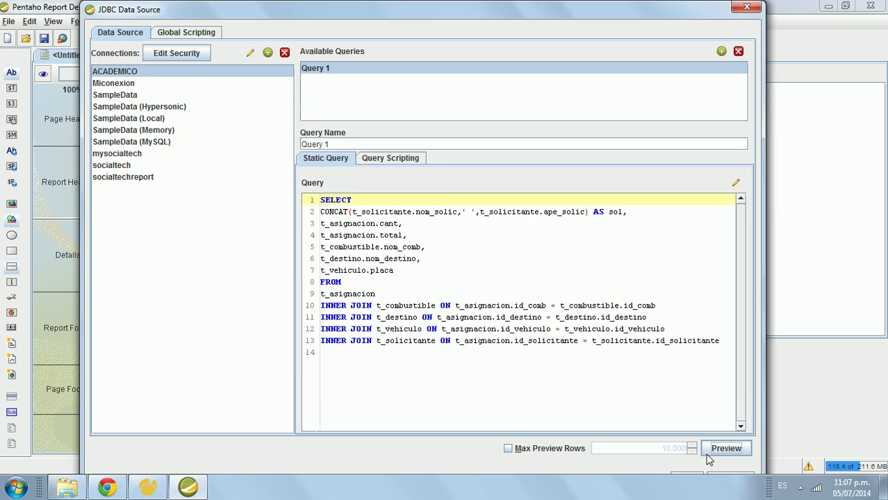
mouse_move(689, 6)
mouse_down()
mouse_move(687, 28)
mouse_move(689, 20)
mouse_up()
click(586, 241)
click(540, 205)
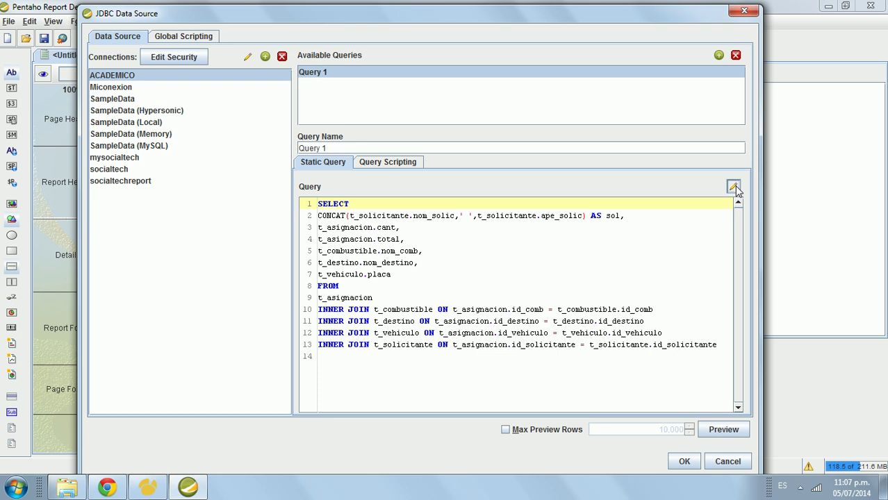
Step: Open Query 1 in the SQL Query Designer, enlarging it and spreading out t_solicitante and t_asignacion
click(734, 187)
drag(521, 65, 445, 25)
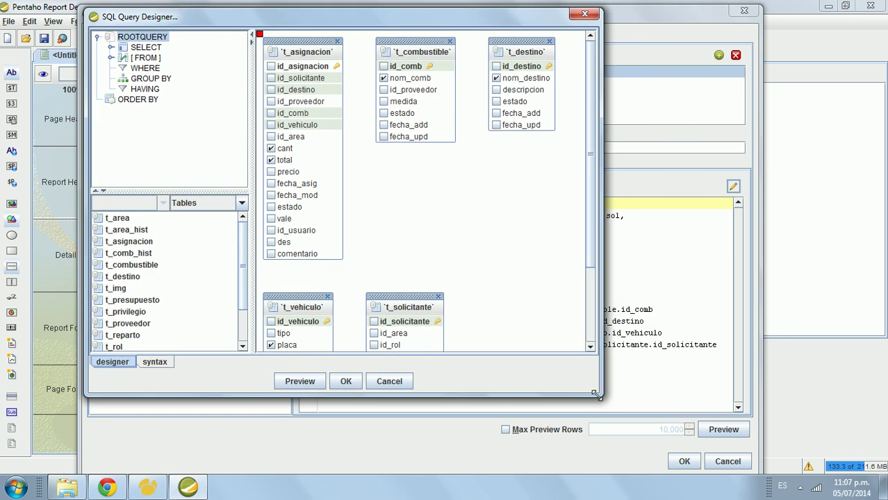
drag(596, 394, 666, 419)
drag(406, 301, 437, 301)
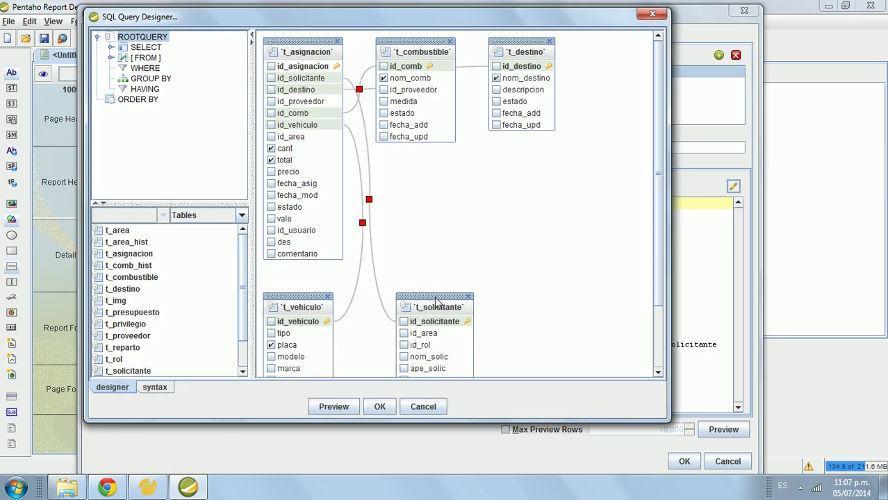
click(323, 54)
drag(323, 53, 556, 156)
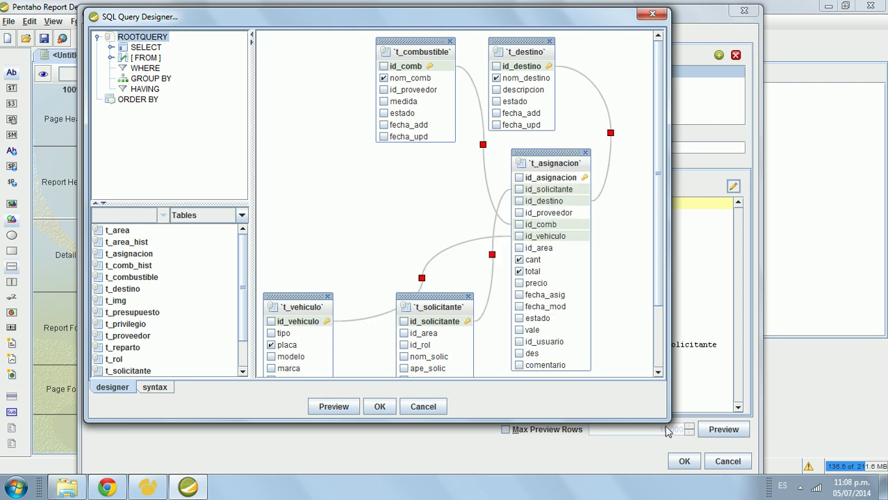
drag(669, 421, 764, 461)
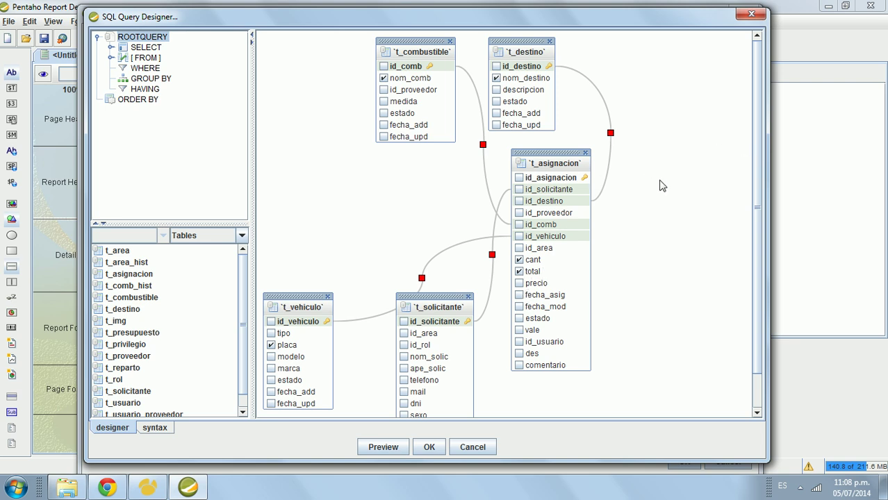
Step: Toggle the precio column on and off, preview the designed query, and accept it
click(519, 284)
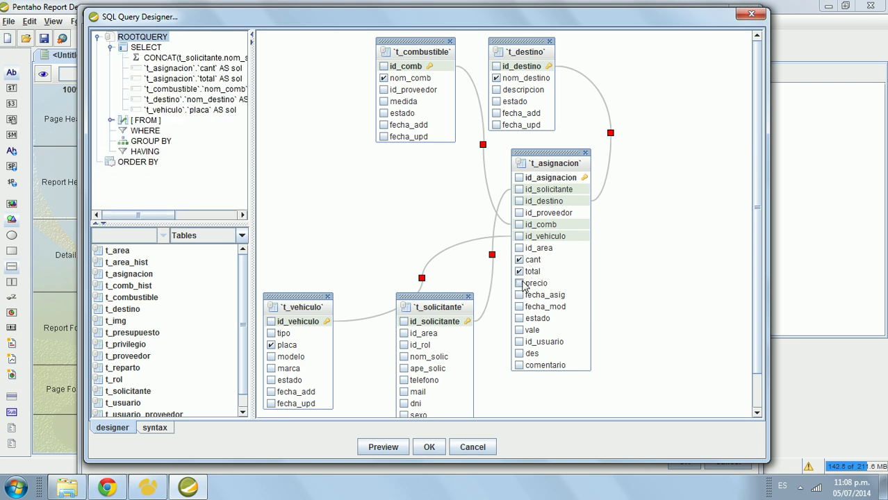
click(520, 283)
click(383, 448)
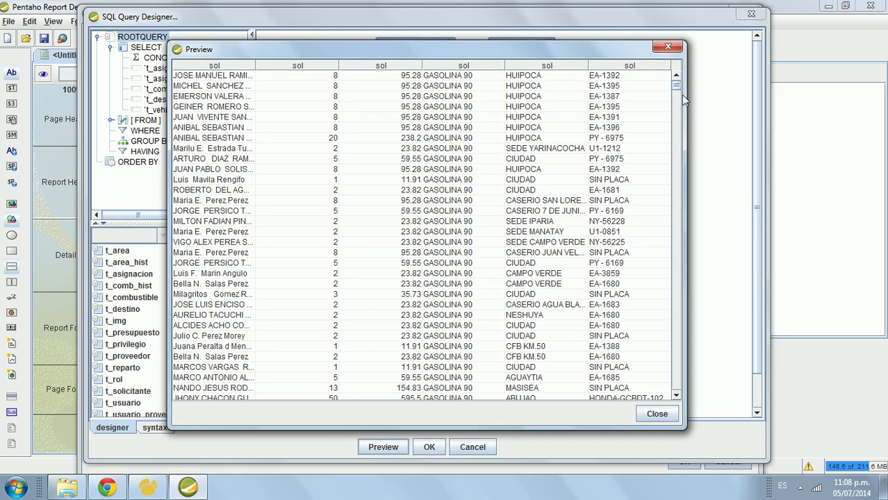
mouse_move(677, 85)
mouse_down()
mouse_move(674, 393)
mouse_move(673, 82)
mouse_up()
click(647, 415)
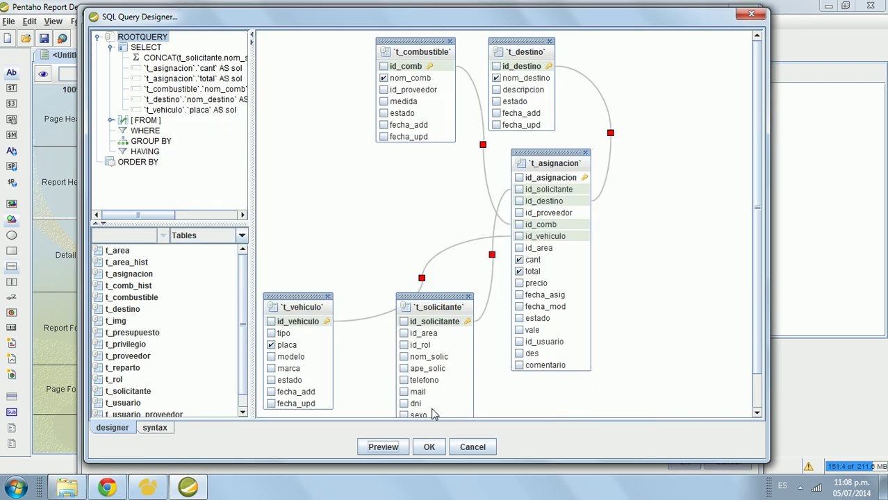
click(427, 449)
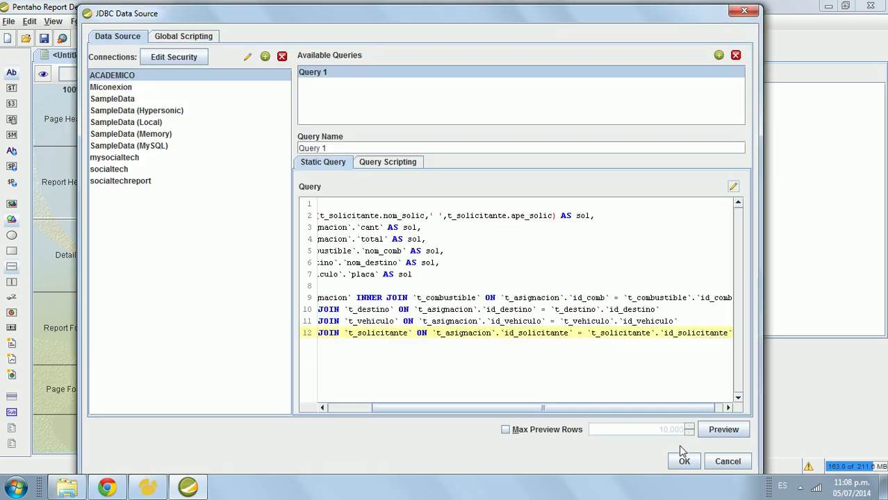
Step: Confirm the JDBC data source and expand JDBC: ACADEMICO > Query 1, which lists only sol
click(694, 463)
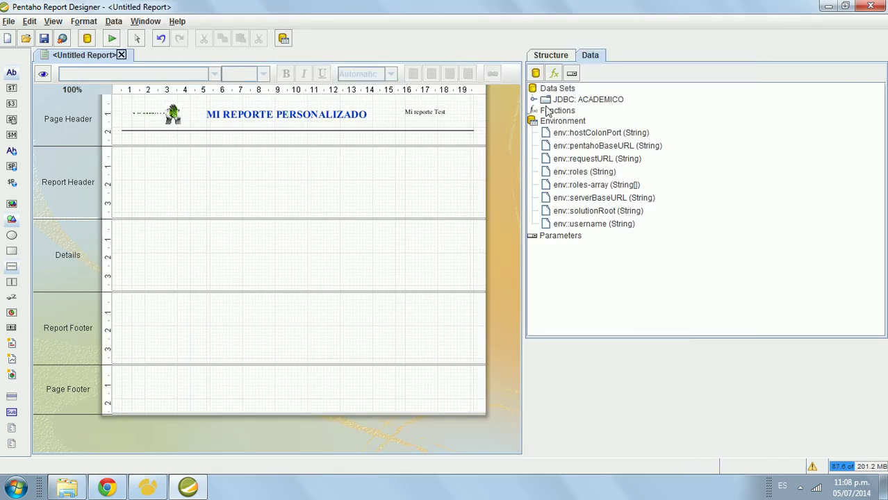
click(535, 100)
click(546, 112)
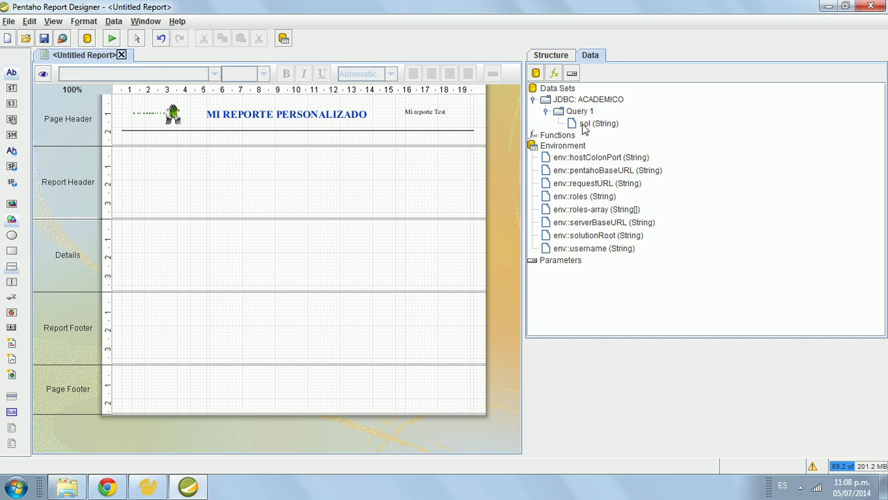
click(583, 125)
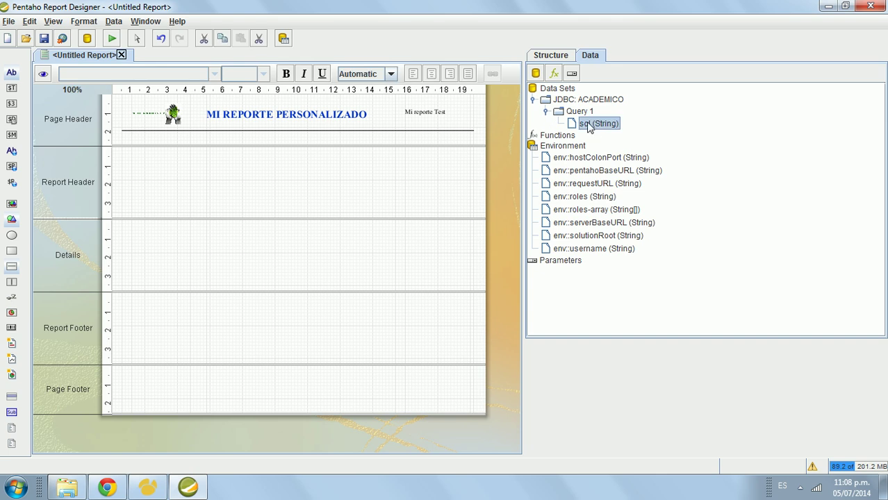
click(582, 113)
right_click(584, 114)
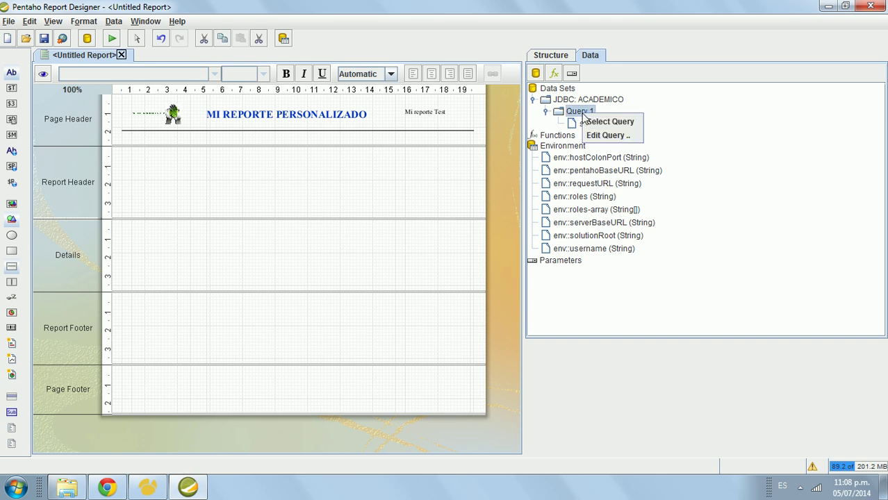
click(595, 122)
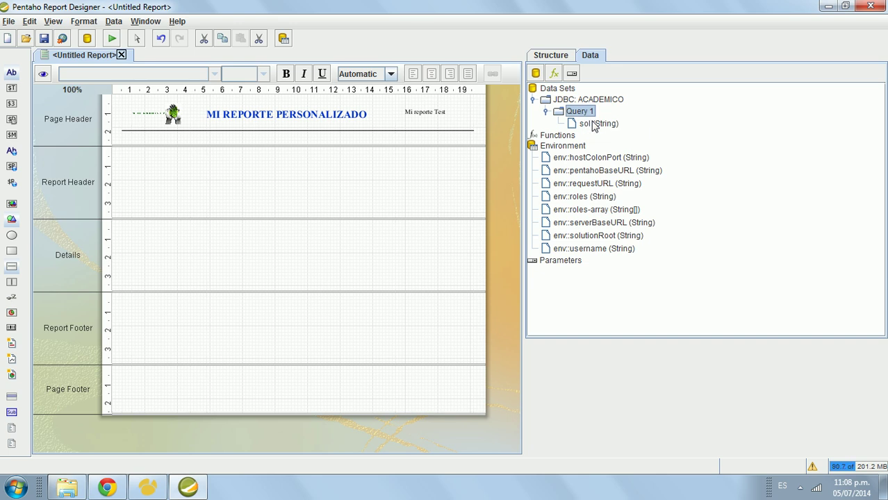
click(595, 128)
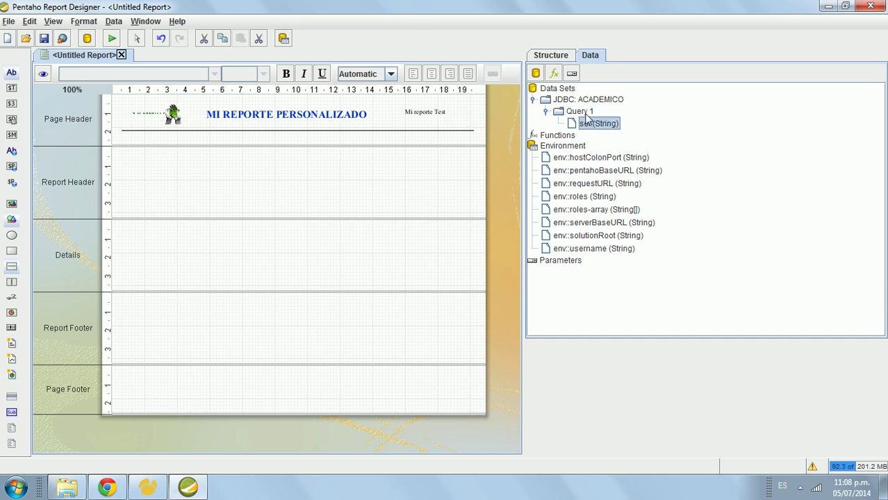
click(585, 114)
Step: Reopen Query 1's data source settings, preview its rows, and confirm again
double_click(586, 118)
click(548, 260)
drag(500, 428, 421, 410)
click(471, 213)
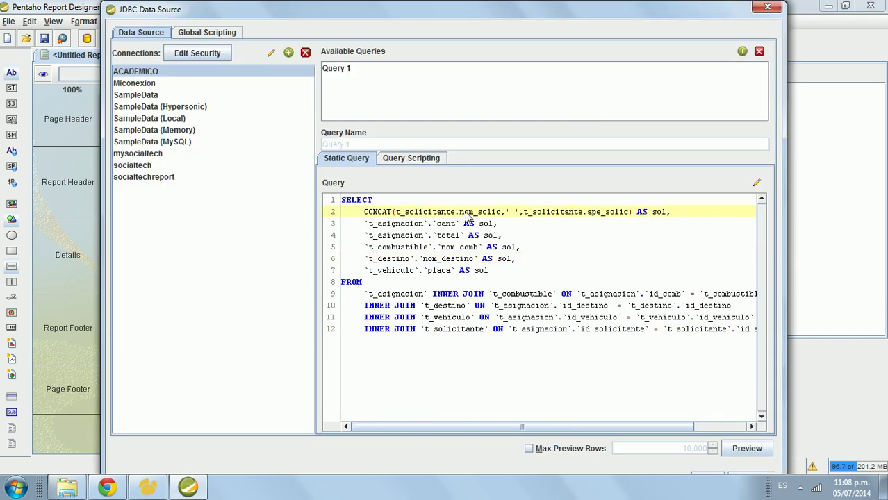
click(747, 448)
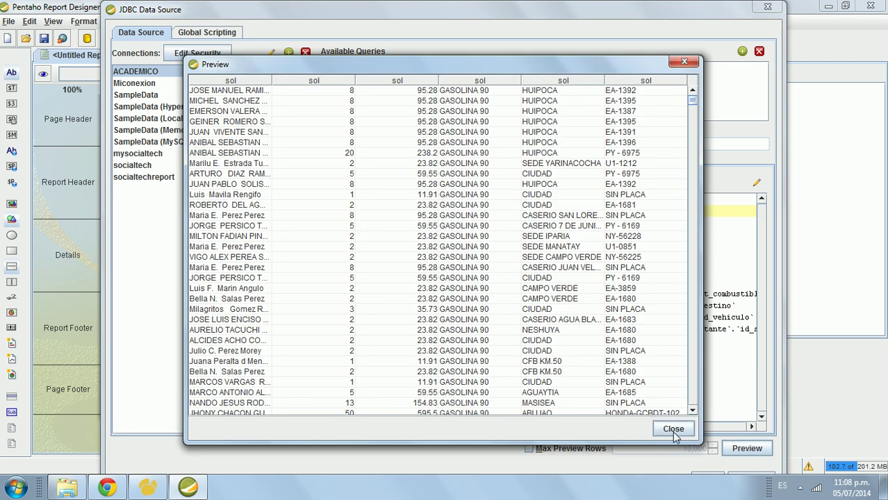
click(671, 427)
mouse_move(672, 16)
mouse_down()
mouse_move(664, 7)
mouse_move(664, 16)
mouse_up()
click(695, 454)
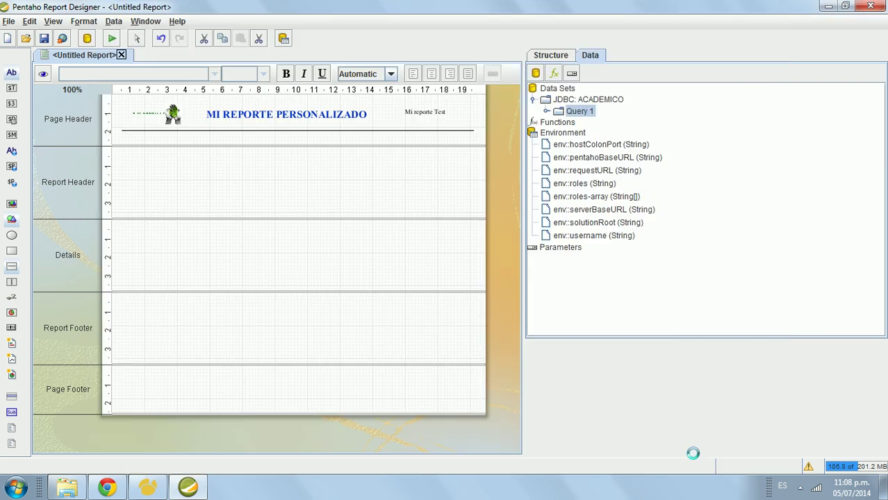
Step: Expand Query 1, try placing sol on the report, and make Query 1 the active query
click(547, 111)
drag(593, 123, 589, 128)
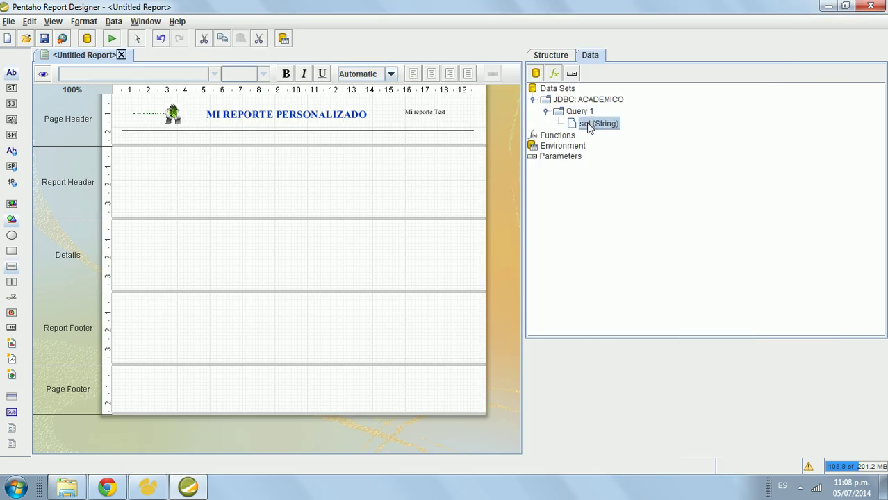
click(582, 112)
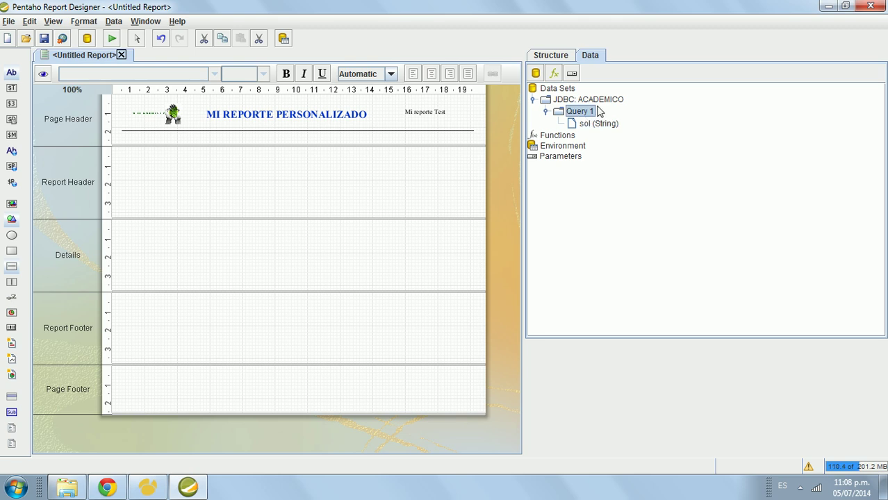
right_click(588, 112)
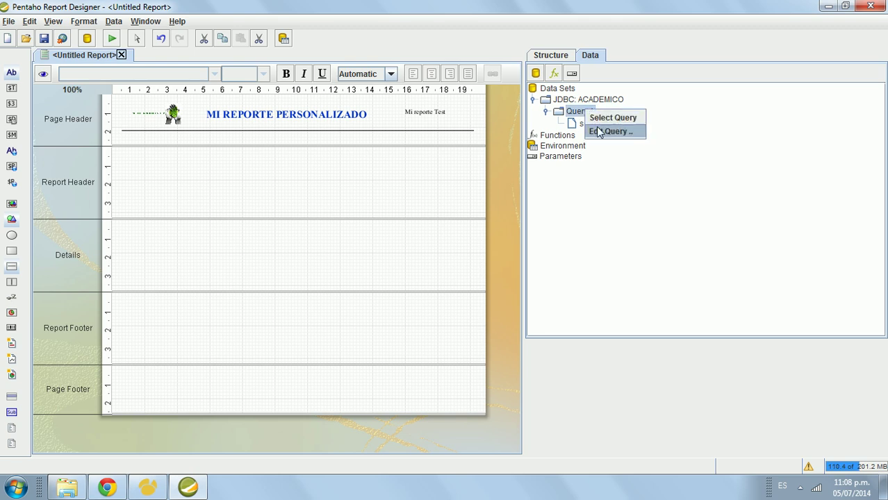
click(599, 123)
Step: Open Query 1 in the query editor and place the cursor in its SQL text
right_click(588, 113)
click(598, 135)
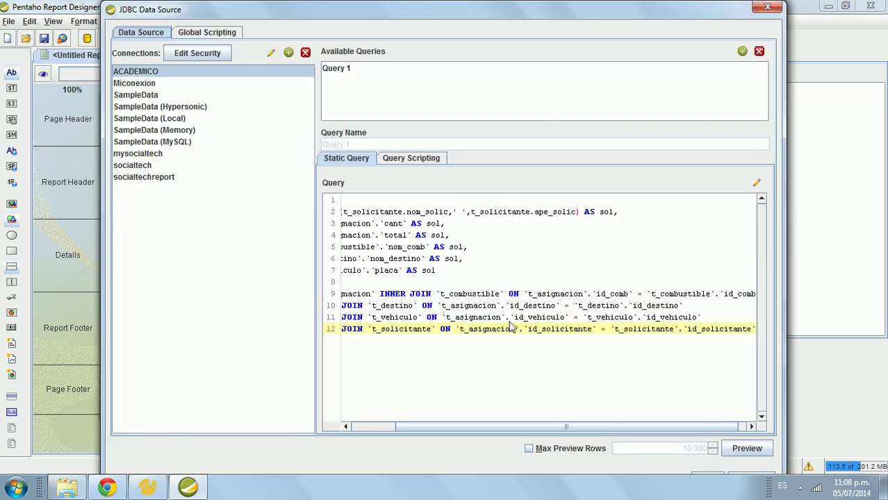
drag(506, 427, 465, 424)
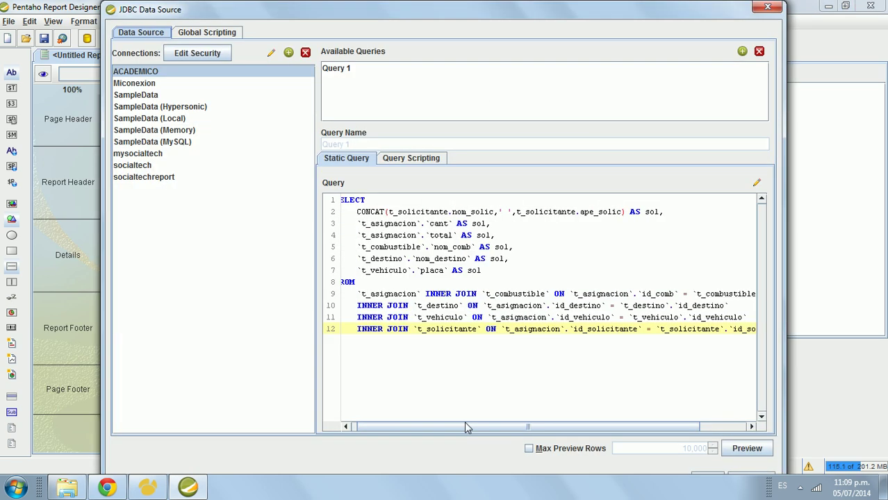
click(490, 224)
click(410, 72)
click(497, 246)
click(662, 211)
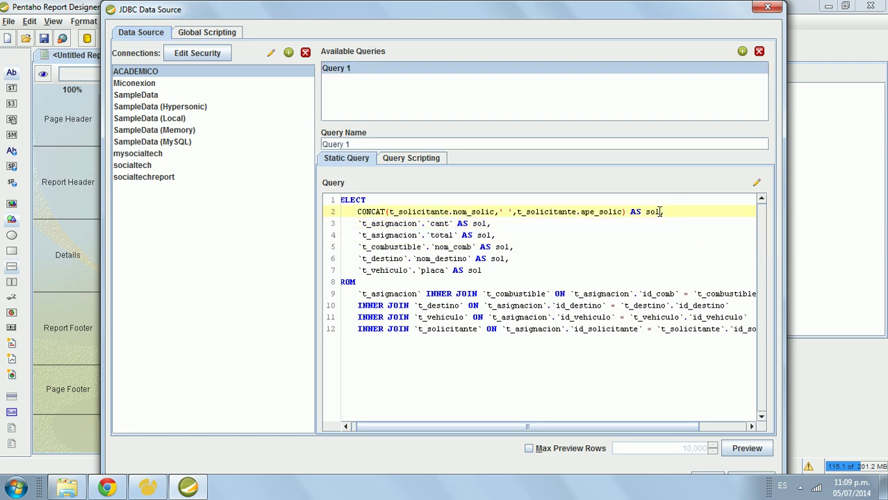
Step: Rename the duplicate 'sol' aliases to cant, total, combustible, destino and vehiculo
double_click(484, 223)
text(cant)
double_click(484, 235)
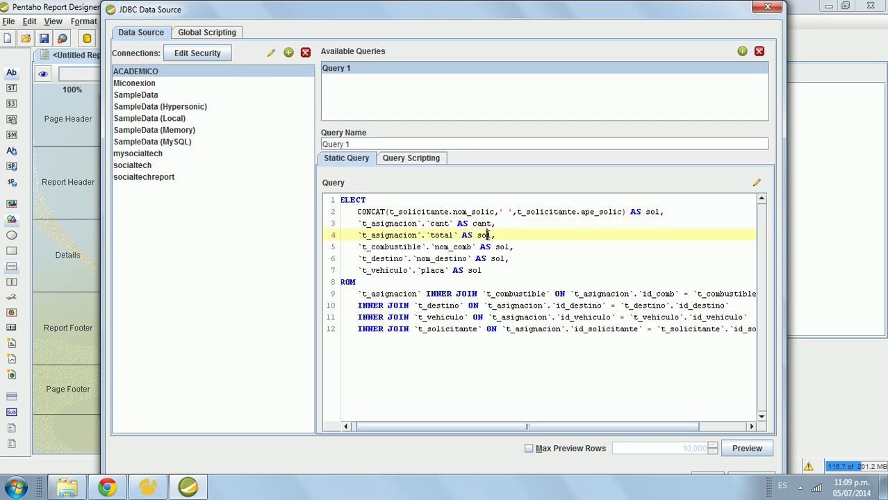
text(tota)
double_click(504, 247)
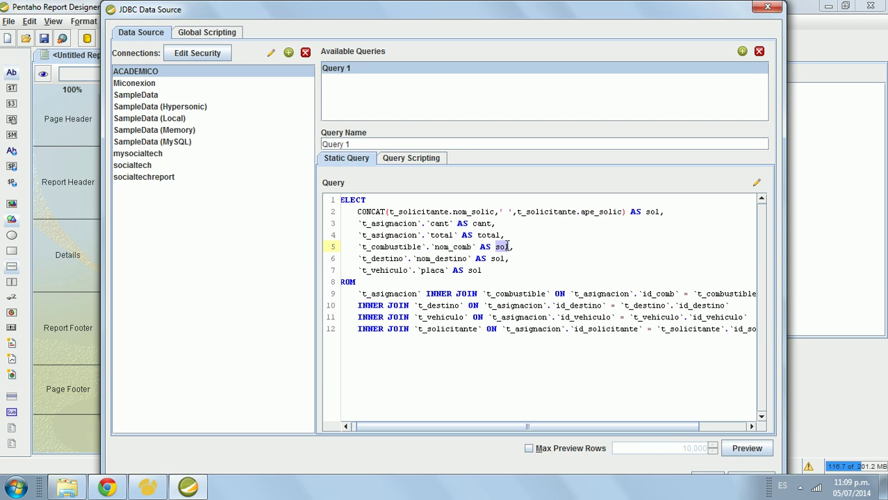
text(combustible)
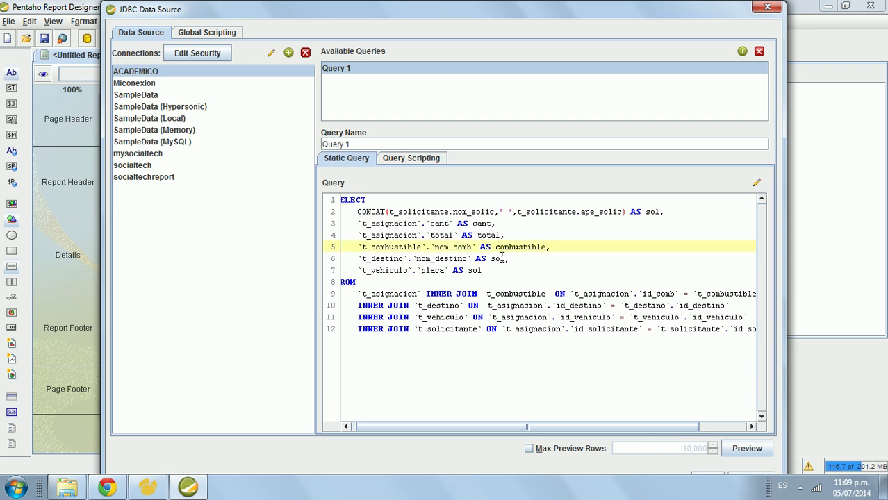
double_click(502, 259)
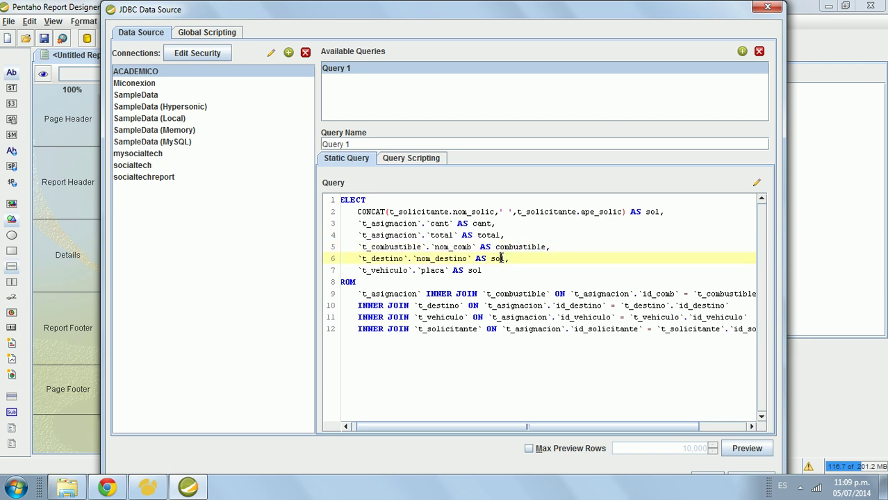
text(de)
double_click(476, 270)
text(pl)
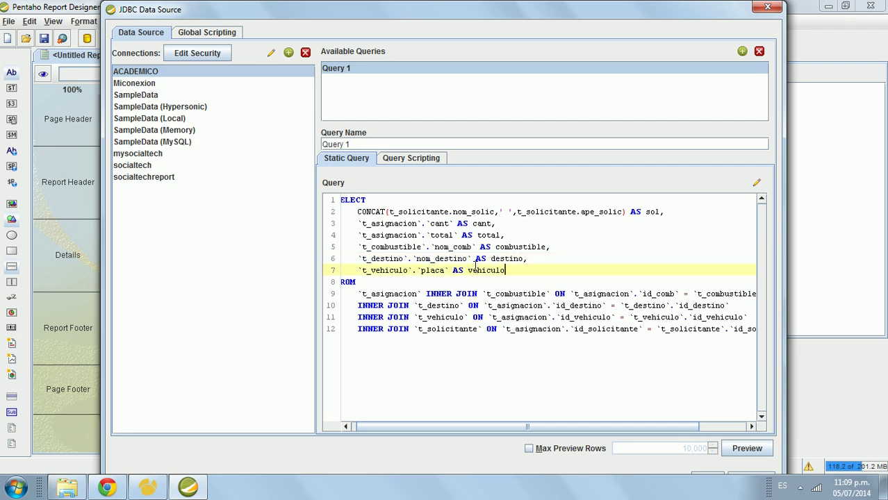
Step: Preview the query results with the new column names and save the query
click(747, 448)
click(673, 429)
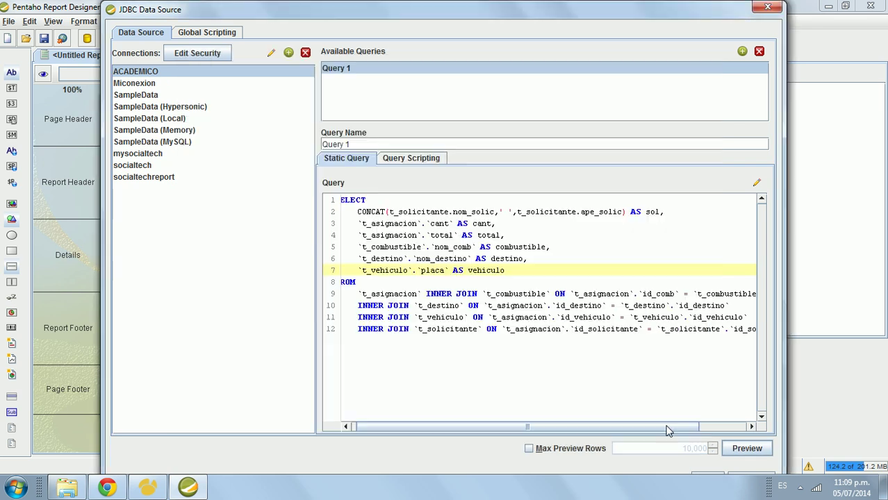
click(704, 478)
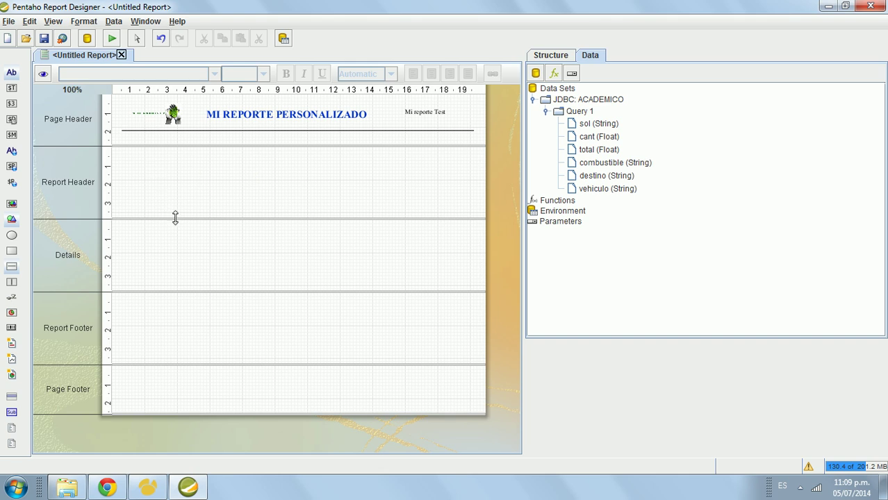
Step: Shorten the Report Header band, then drag the sol field onto the report
drag(175, 218, 175, 186)
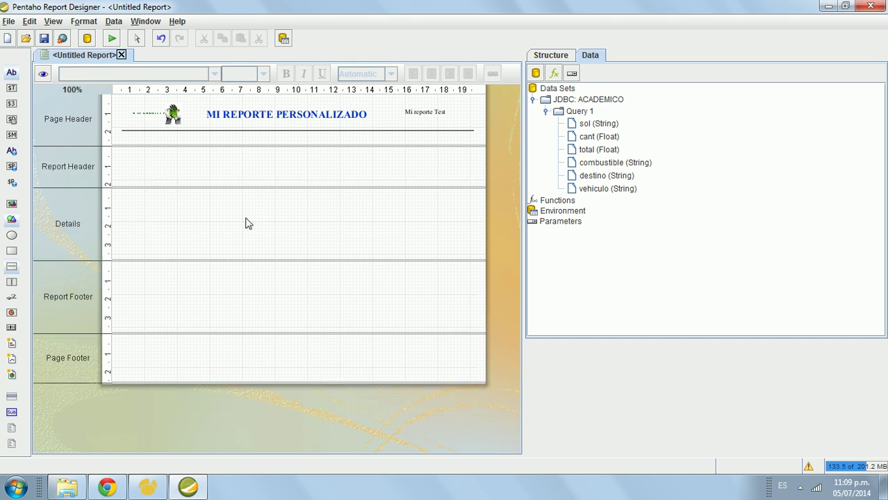
click(590, 129)
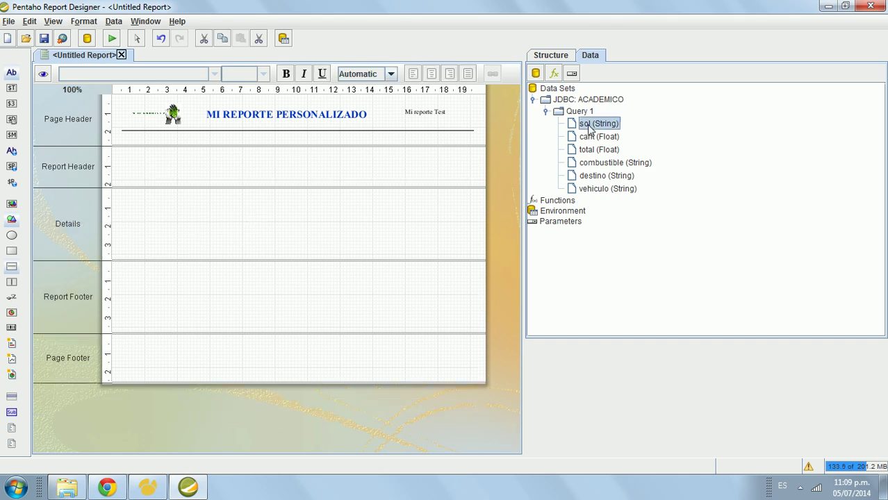
drag(590, 130, 79, 170)
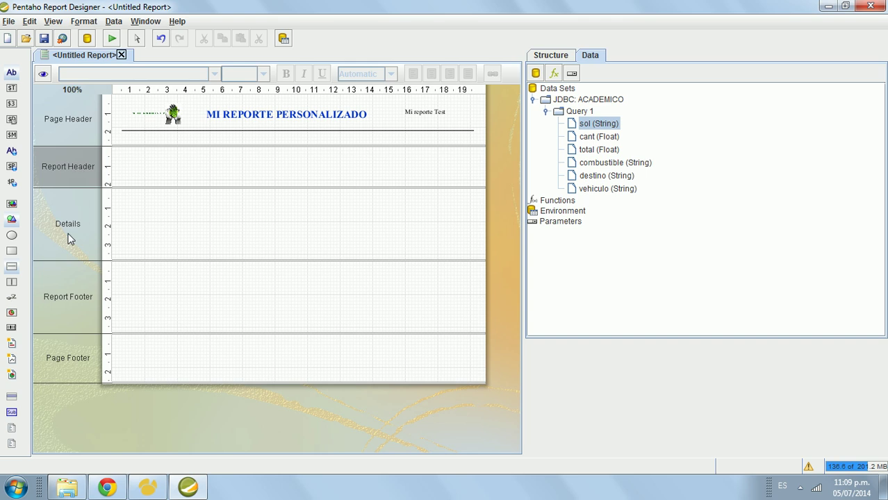
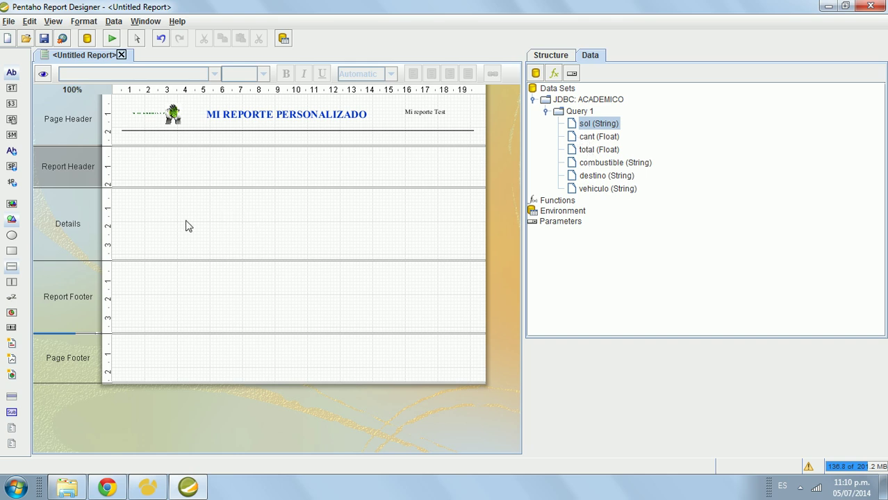
Step: Look over the query's fields listed in the Data panel
click(592, 138)
click(596, 150)
click(591, 162)
click(591, 176)
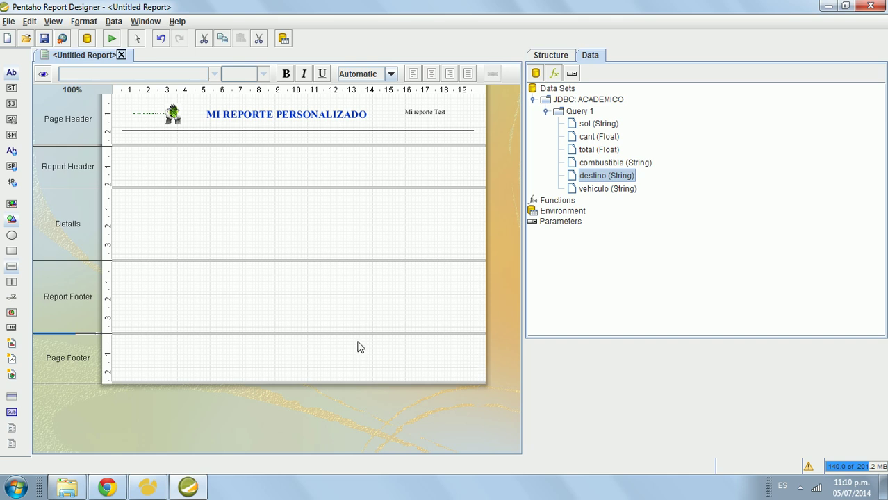
Step: Place sol, cant and a narrowed total field side by side in the Details band
click(587, 124)
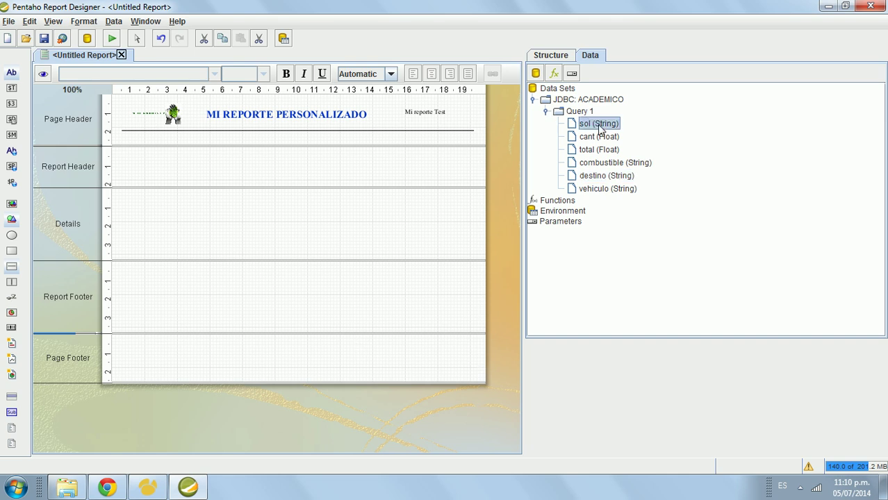
drag(599, 127, 125, 207)
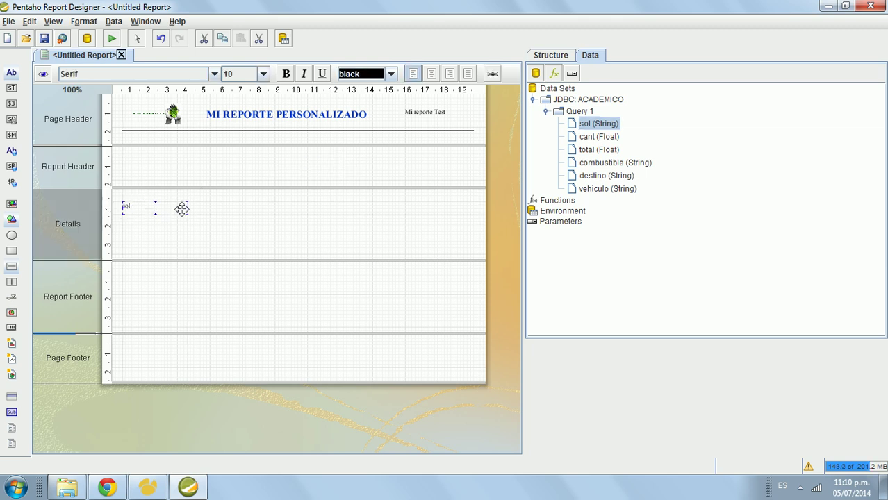
click(601, 138)
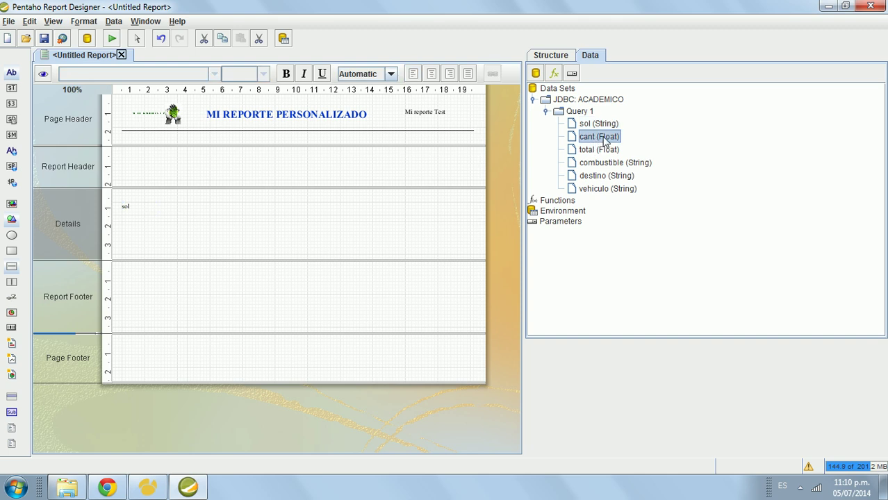
drag(605, 139, 223, 207)
drag(588, 151, 223, 206)
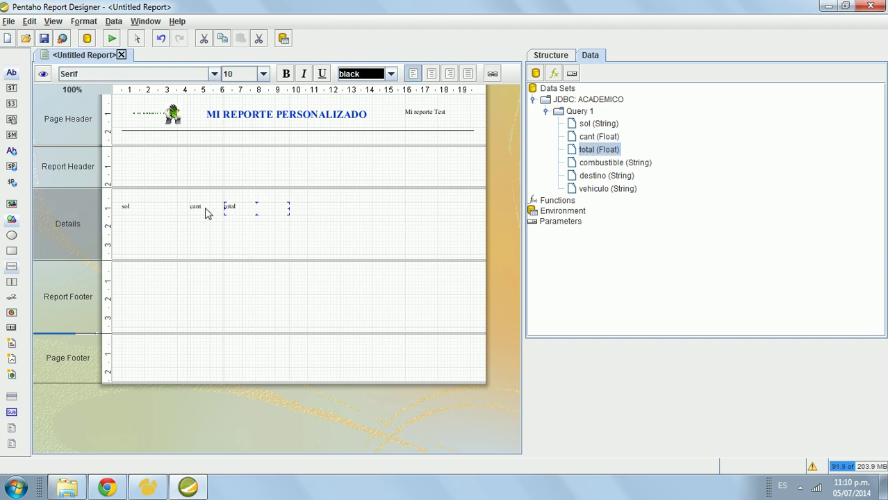
click(206, 206)
click(230, 207)
drag(292, 209, 263, 210)
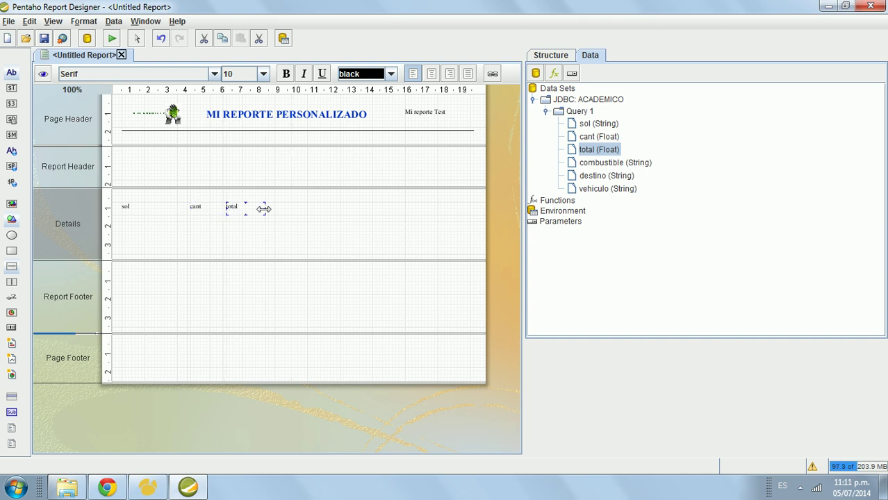
Step: Add combustible, destino and vehiculo to the right of total in Details
drag(591, 164, 323, 207)
drag(597, 176, 335, 207)
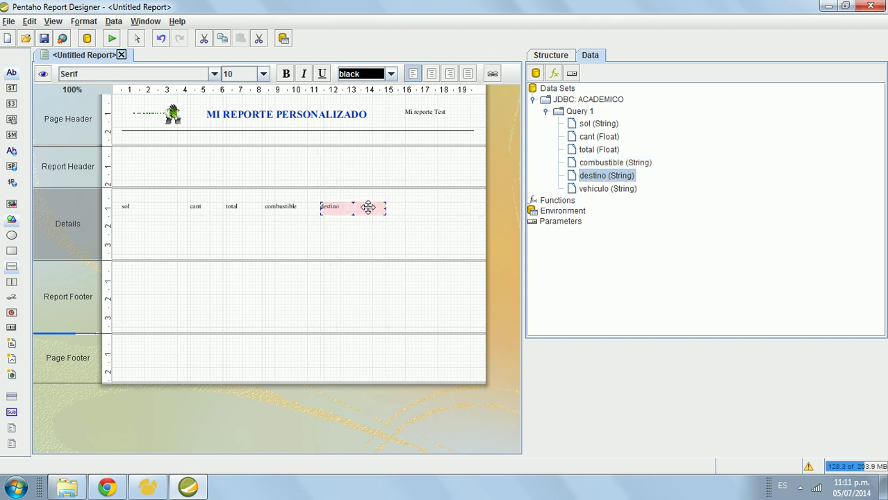
drag(605, 189, 409, 213)
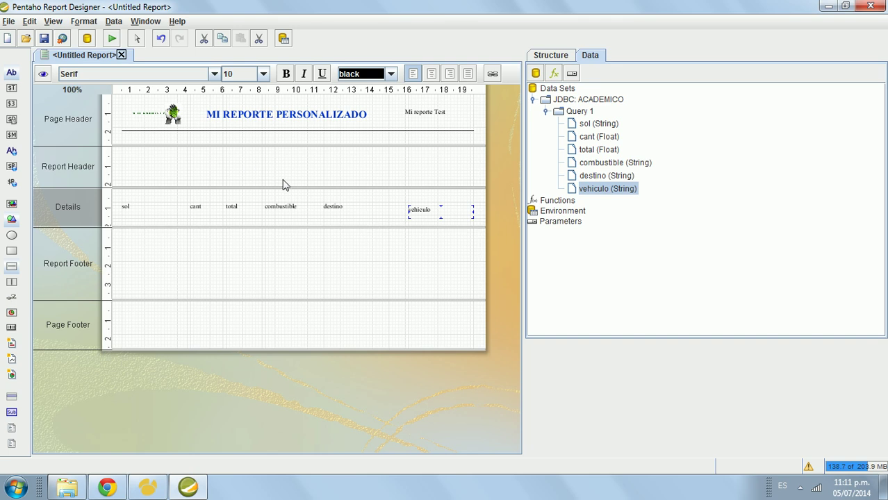
click(246, 162)
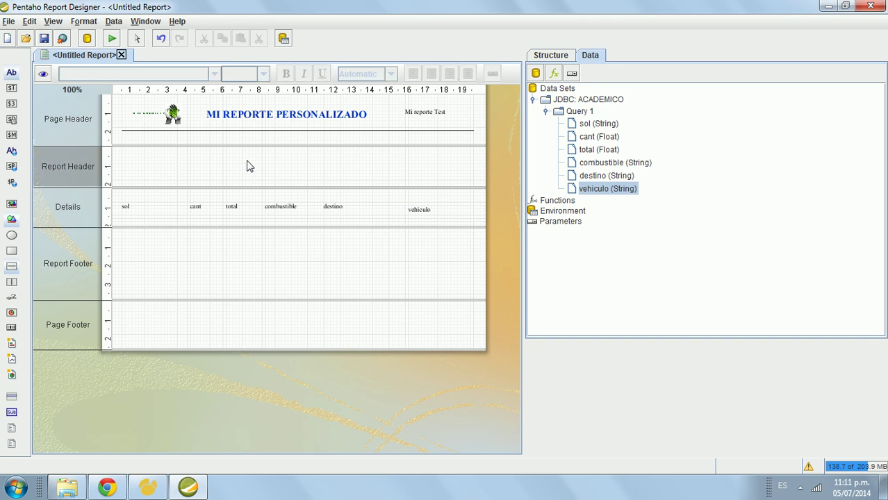
Step: Preview the report with real data and let it paginate to 136 pages
click(44, 73)
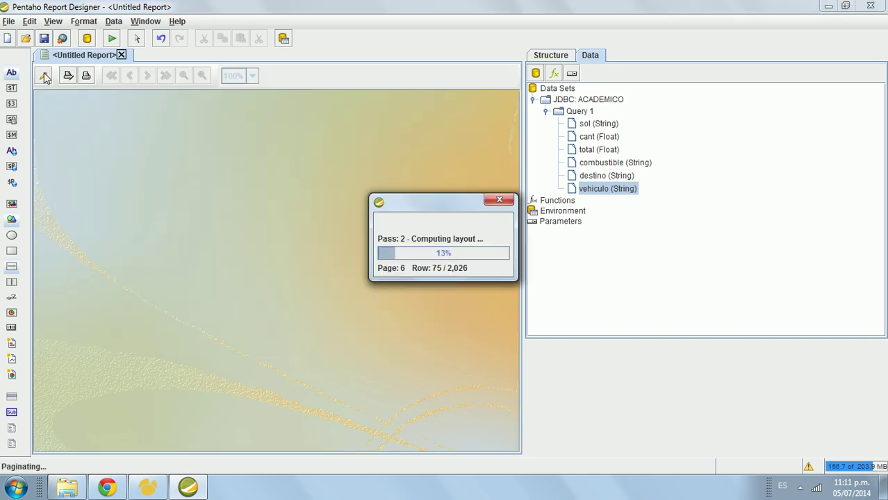
drag(452, 212, 431, 192)
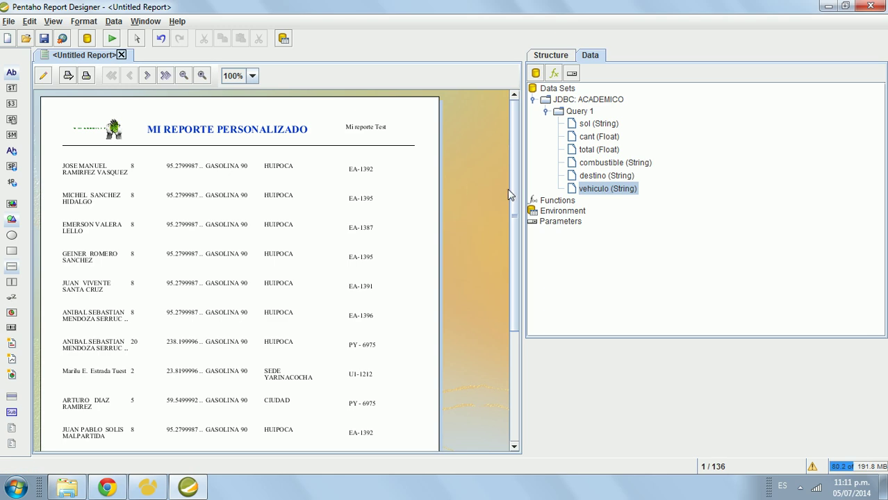
drag(512, 197, 516, 122)
Step: Rerun the source query in Navicat to compare its results, then return to the preview
click(157, 485)
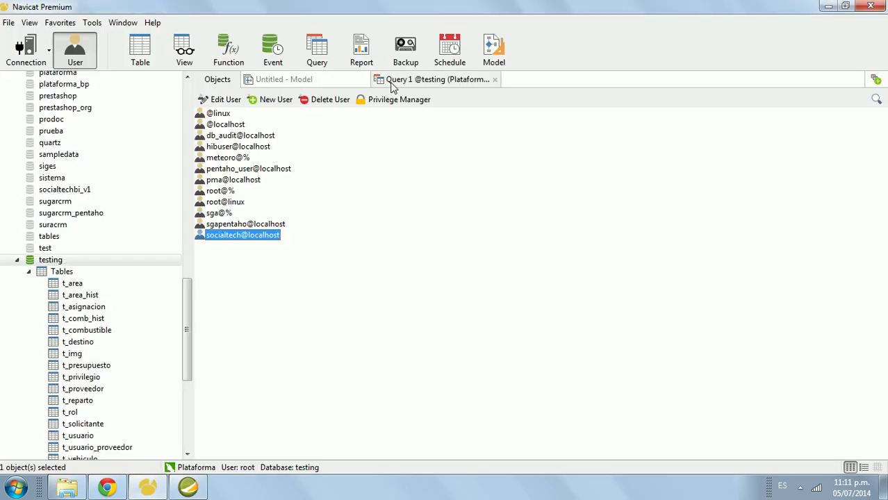
click(438, 79)
click(254, 99)
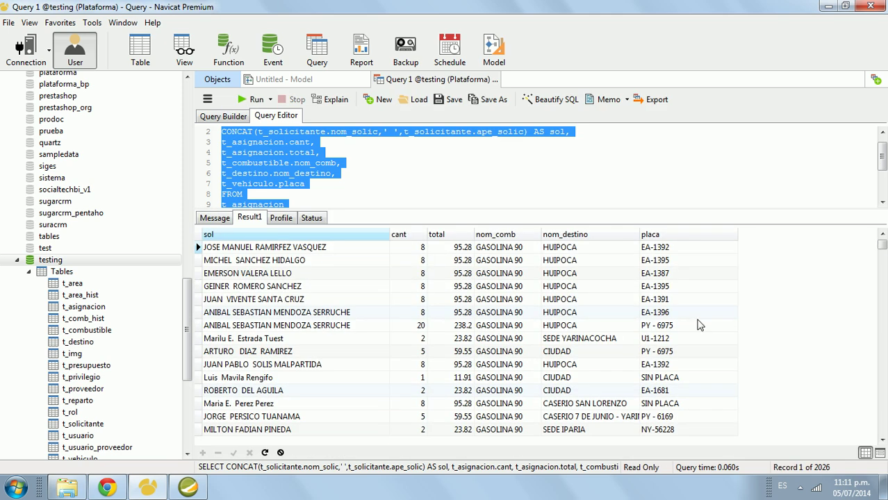
mouse_move(881, 240)
mouse_down()
mouse_move(883, 329)
mouse_move(883, 240)
mouse_up()
click(828, 6)
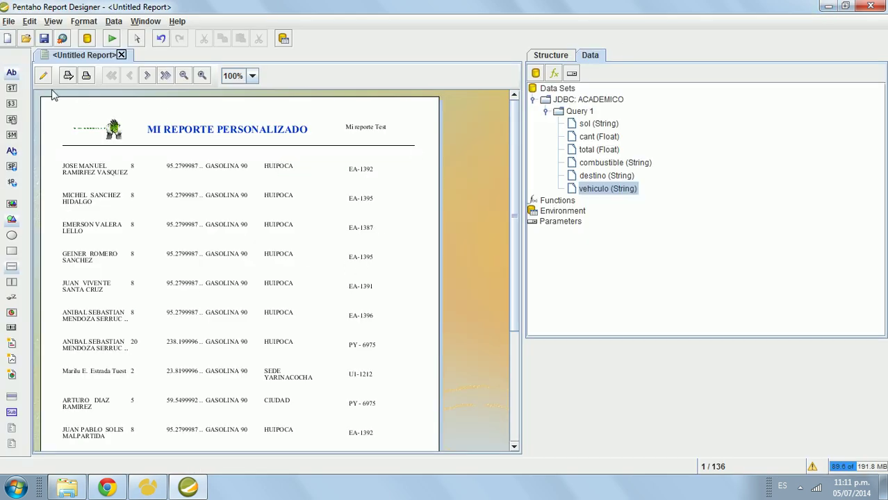
Step: Back in design view, shorten Details and add a 'Solicitante' label to the Report Header
click(43, 75)
drag(177, 228, 177, 223)
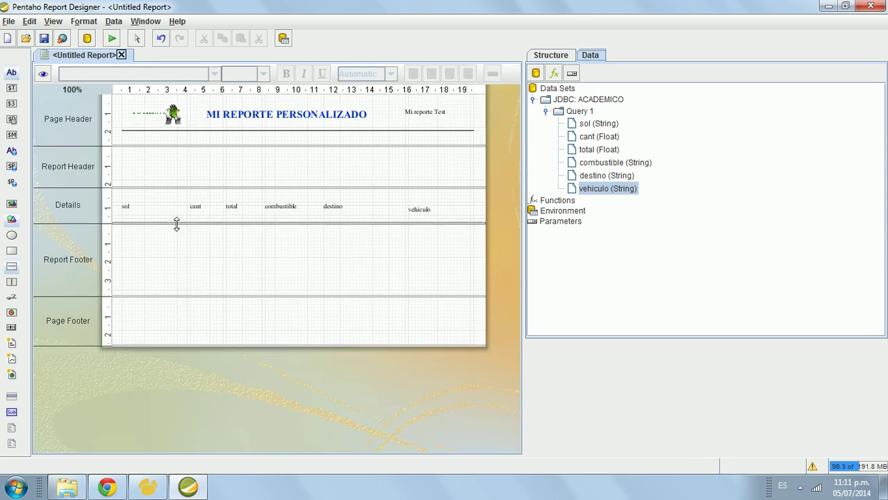
click(152, 175)
drag(12, 75, 130, 162)
double_click(130, 161)
text(s)
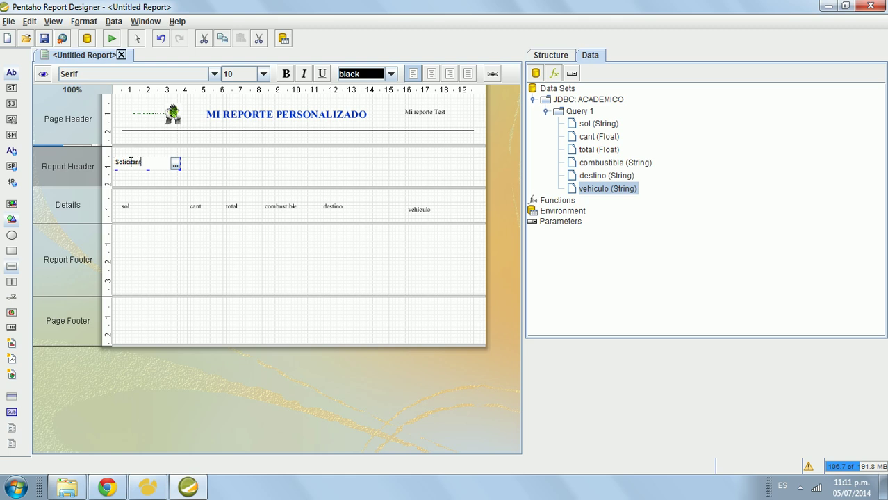
click(250, 185)
Step: Make the Solicitante label bold at font size 12
click(172, 166)
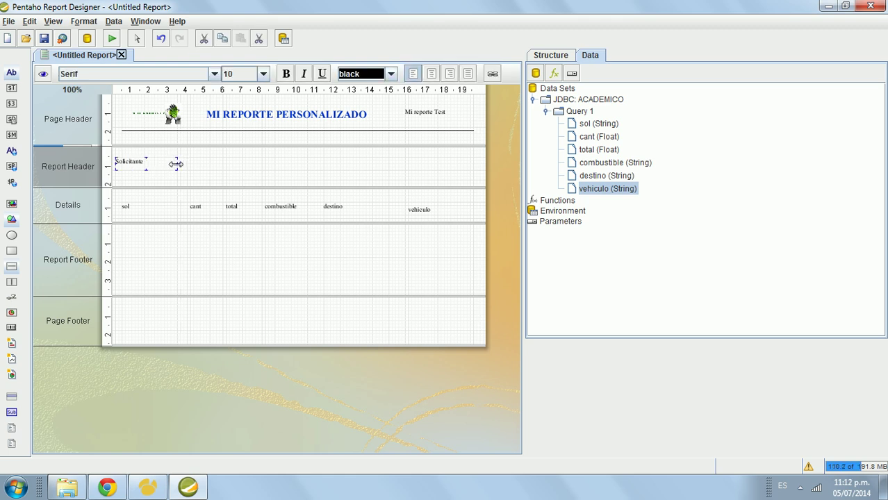
click(286, 73)
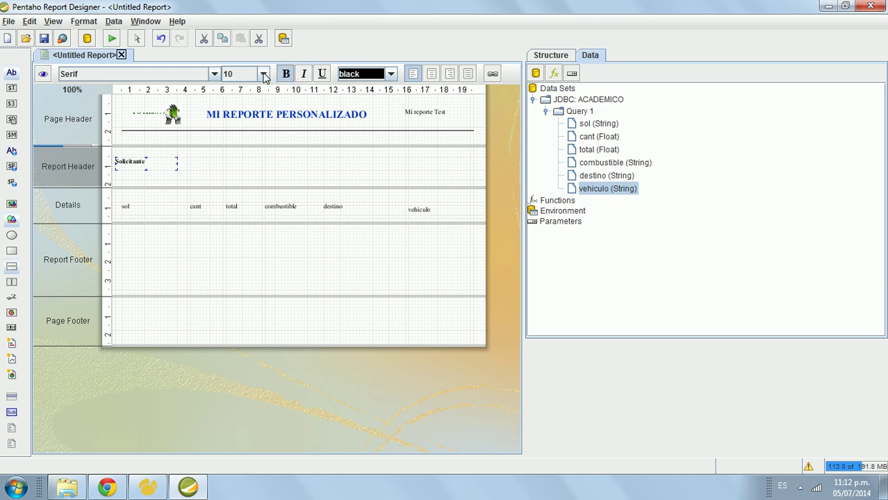
click(264, 73)
click(264, 73)
click(264, 73)
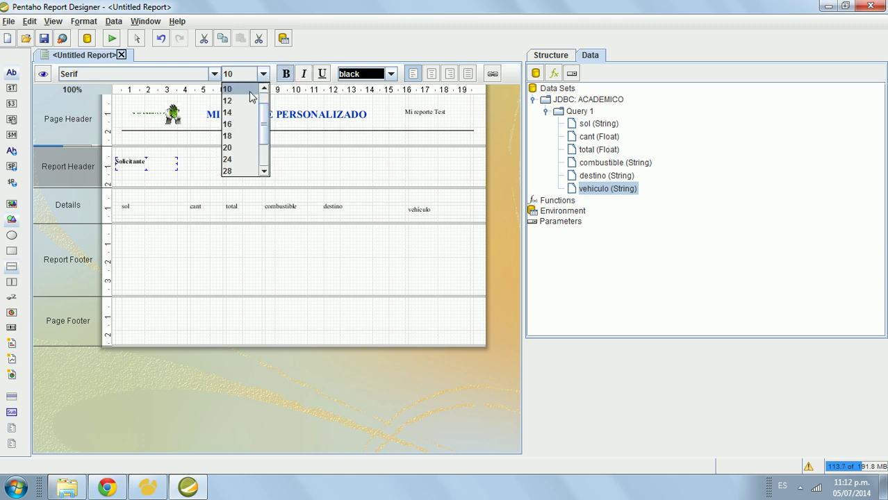
click(229, 101)
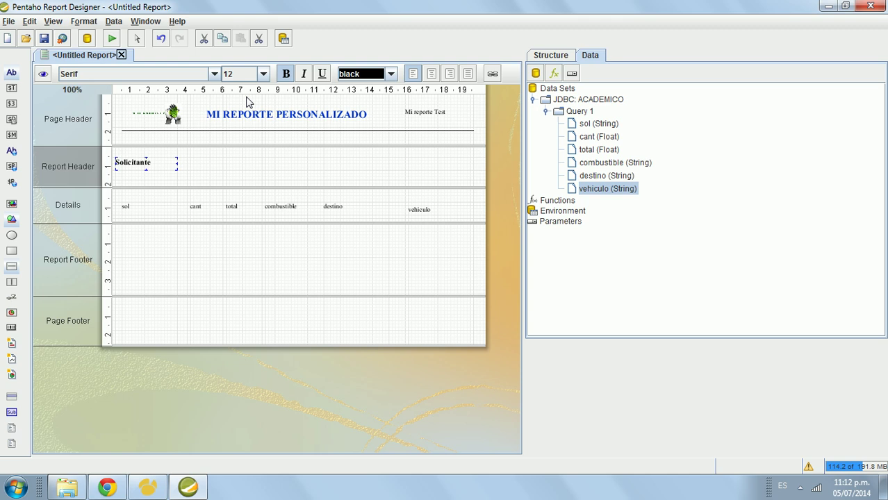
click(182, 175)
Step: Add a narrowed, bold 'Cantidad' label beside Solicitante
click(11, 72)
click(179, 160)
double_click(187, 162)
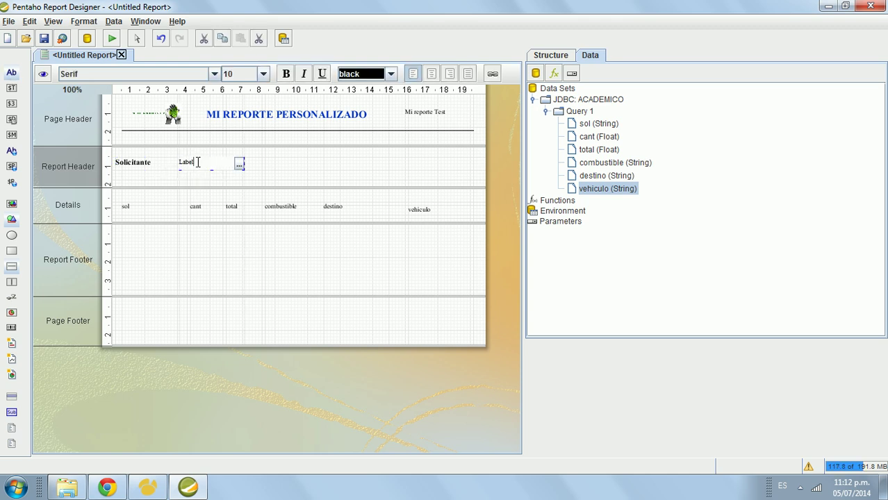
text(c)
click(288, 170)
click(230, 164)
drag(245, 162, 210, 163)
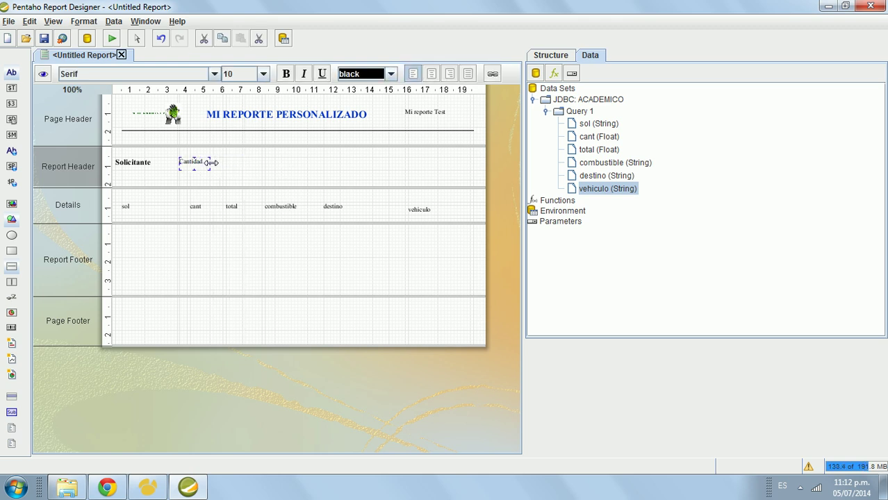
click(286, 74)
Step: Add a narrowed, bold 'Total' header label next to Cantidad
click(235, 181)
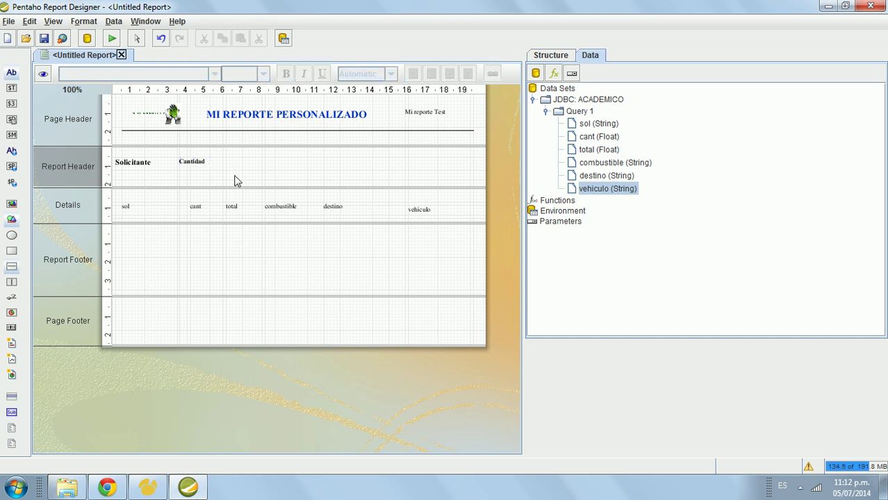
click(12, 72)
click(219, 164)
double_click(231, 163)
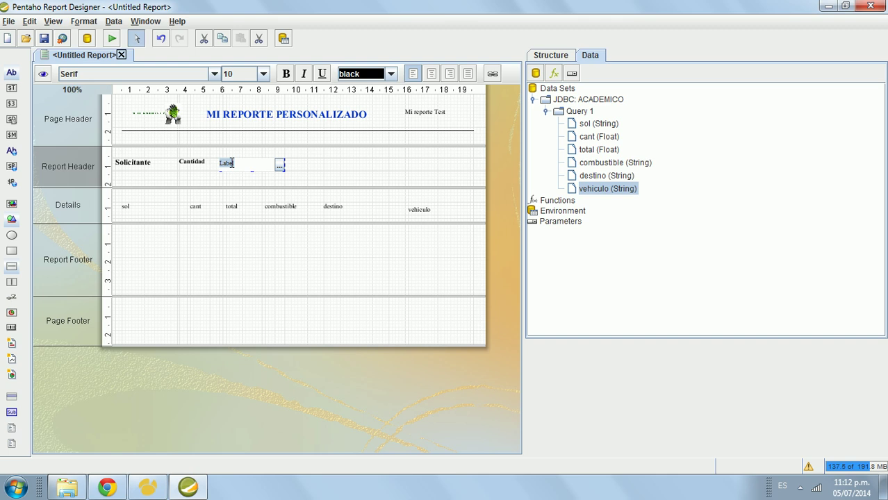
click(306, 174)
click(236, 164)
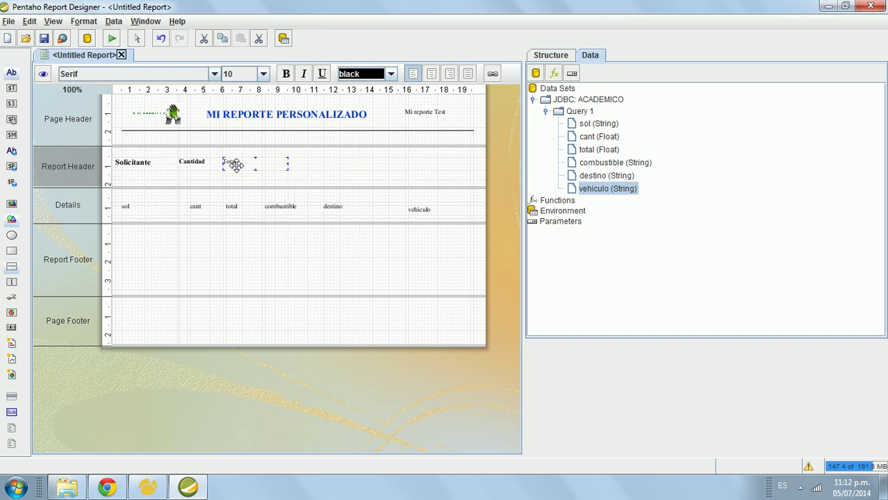
drag(289, 164, 251, 161)
click(286, 74)
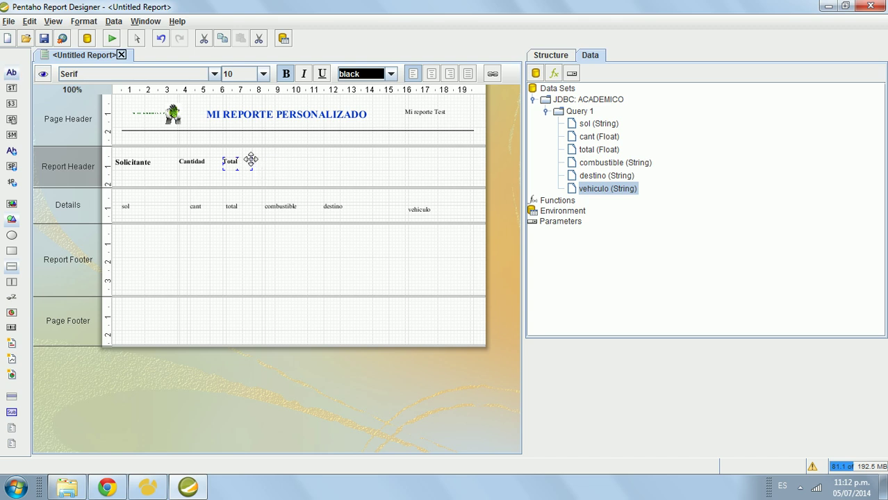
click(218, 167)
Step: Add a bold 'Combustible' header label beside Total
drag(11, 72, 268, 162)
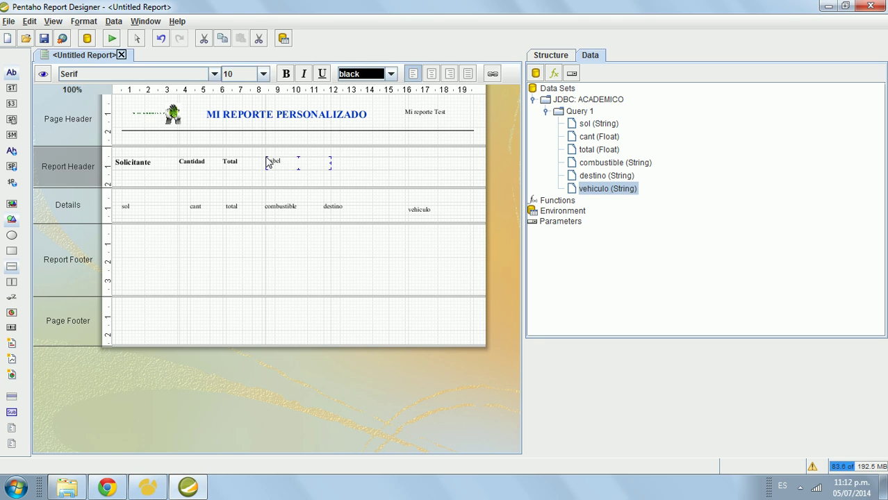
double_click(280, 159)
text(Combusti)
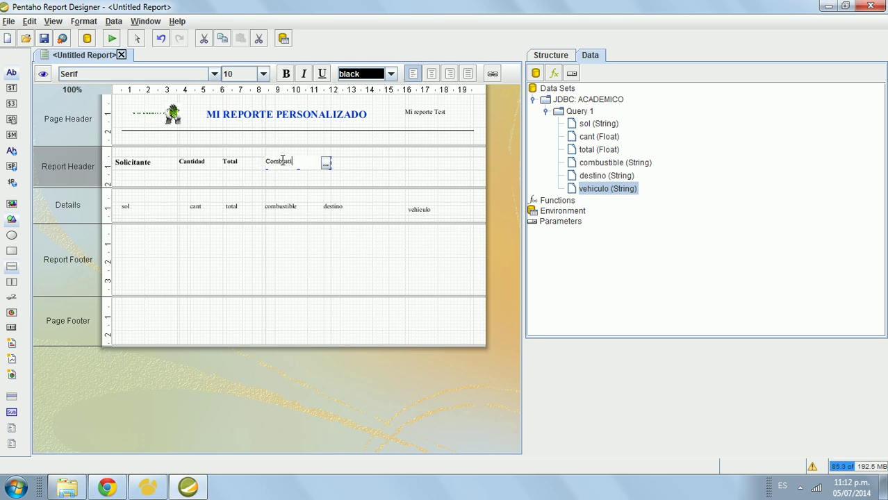
text(ble)
click(386, 160)
click(288, 166)
click(285, 73)
mouse_move(326, 162)
mouse_down()
mouse_move(307, 162)
mouse_move(381, 169)
mouse_up()
click(323, 169)
Step: Add a bold 'Destino' header label beside Combustible
click(11, 73)
double_click(334, 161)
text(Des)
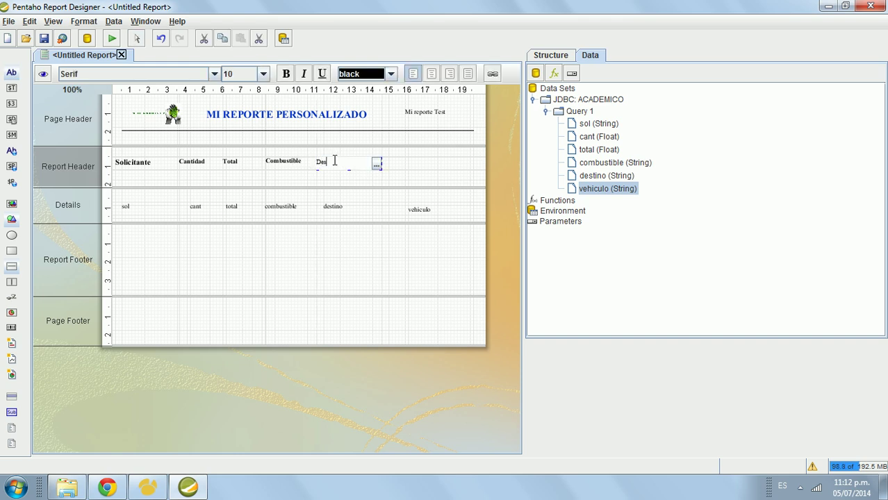
text(tino)
click(404, 175)
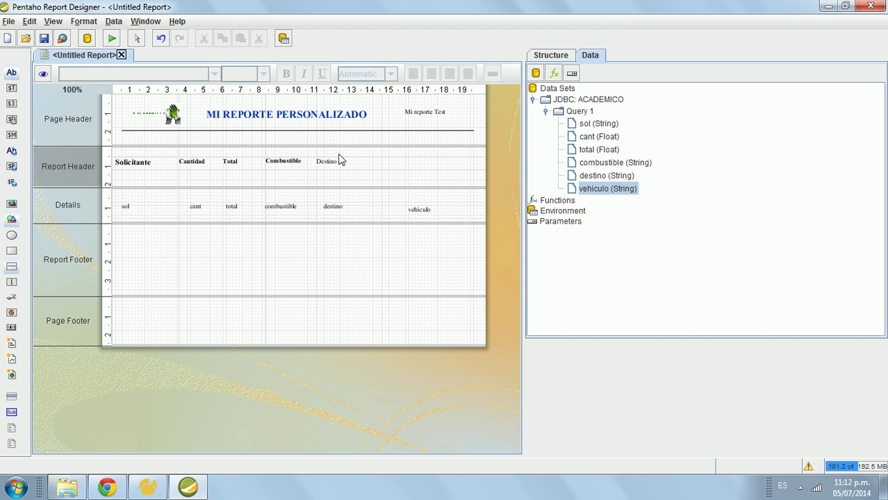
click(333, 162)
click(285, 73)
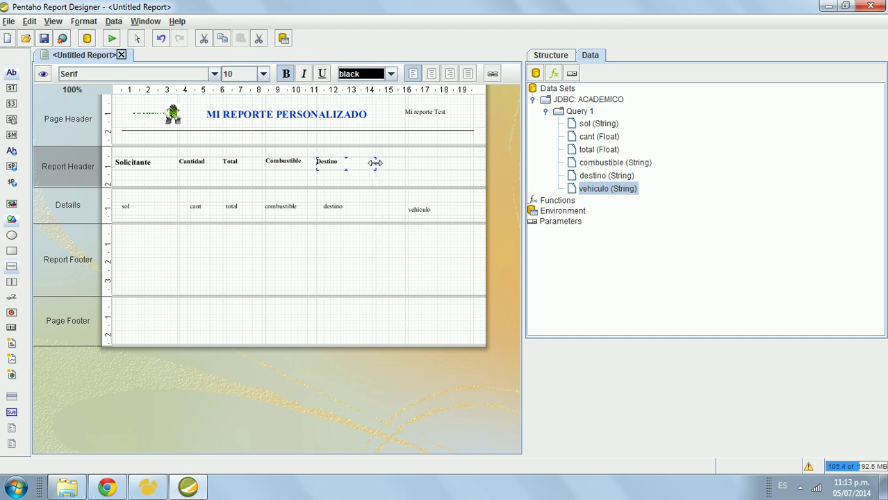
Step: Add a bold 'Vehiculo' header above the vehiculo field and shorten the Report Header
click(11, 72)
click(407, 157)
double_click(428, 161)
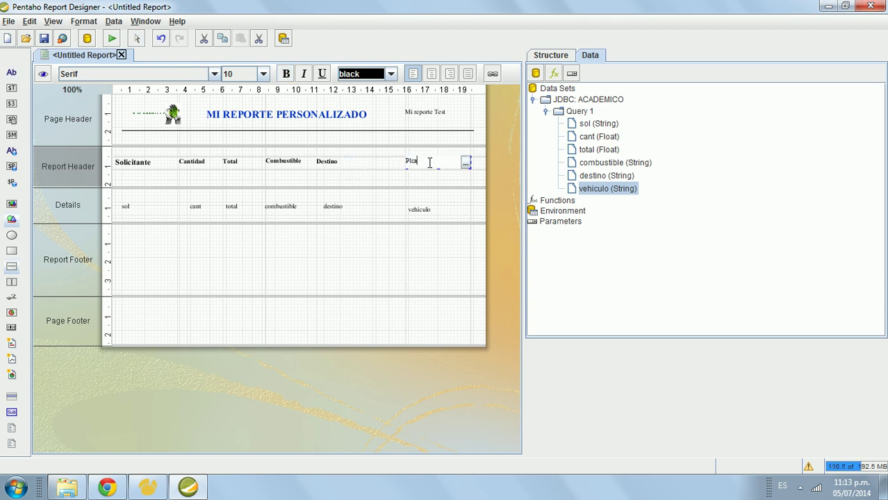
text(ve)
click(455, 221)
click(443, 162)
click(285, 74)
drag(471, 161, 460, 161)
drag(421, 187, 421, 178)
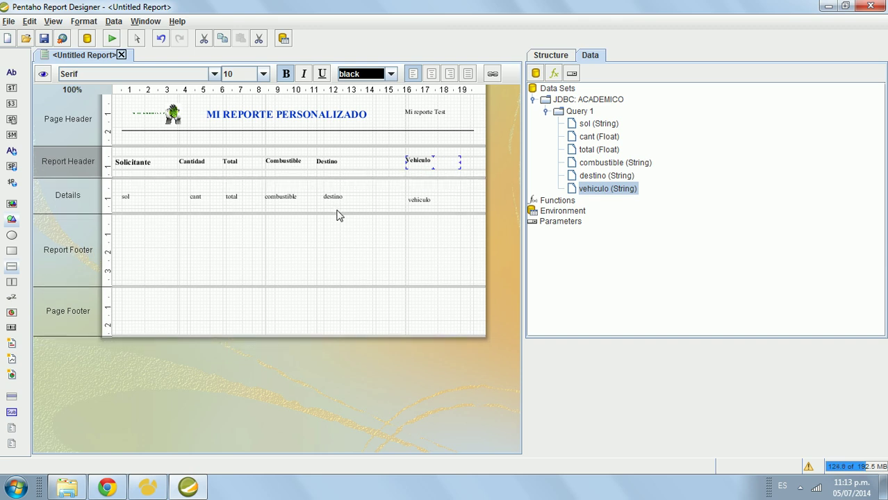
Step: Shorten the Report Footer and preview the report at 125% zoom
drag(335, 286, 335, 260)
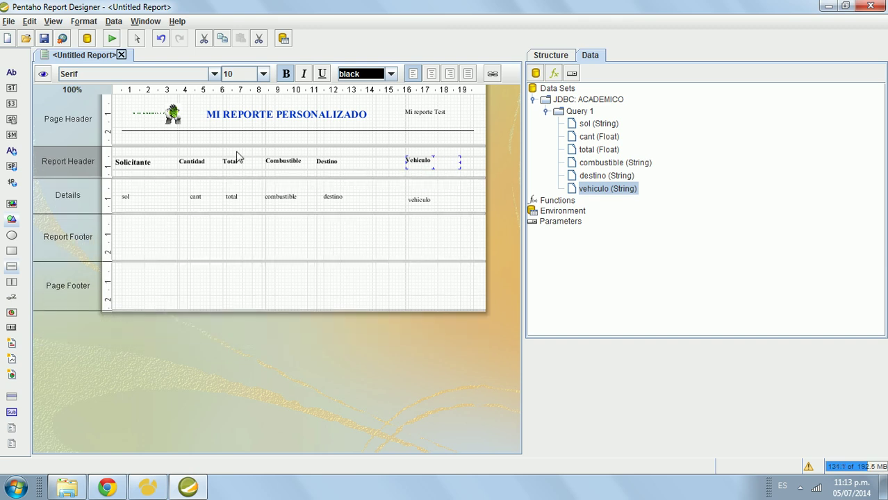
click(43, 73)
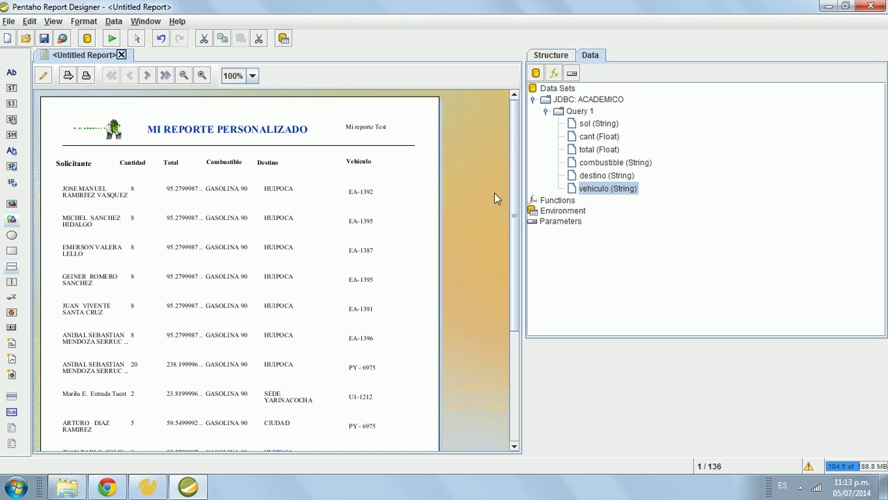
click(202, 75)
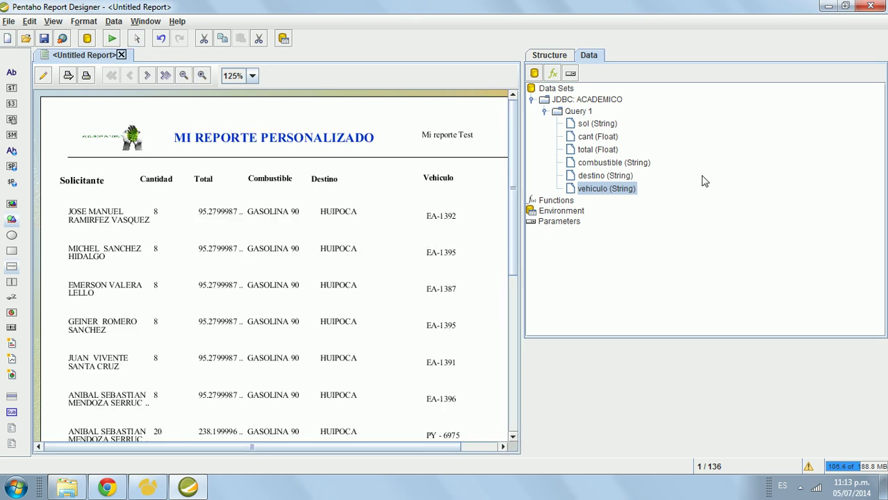
drag(580, 164, 679, 188)
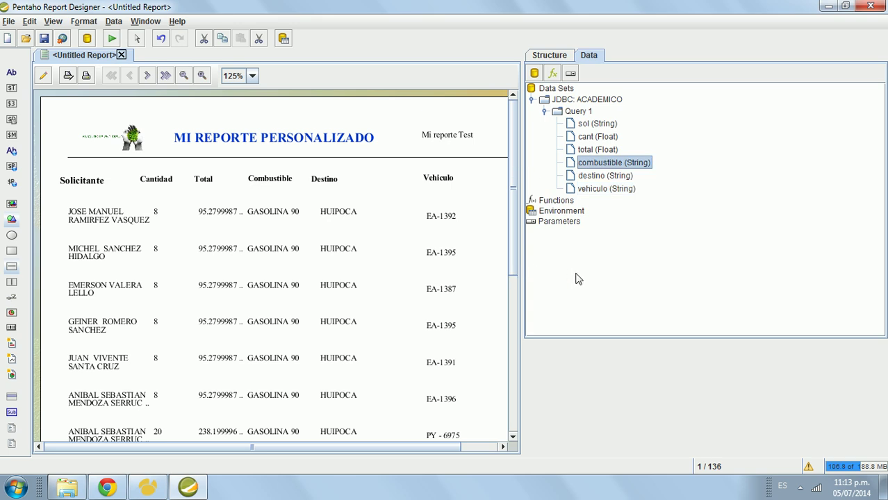
Step: Show the Structure tree and view the preview at 150%, then back at 125%
click(564, 59)
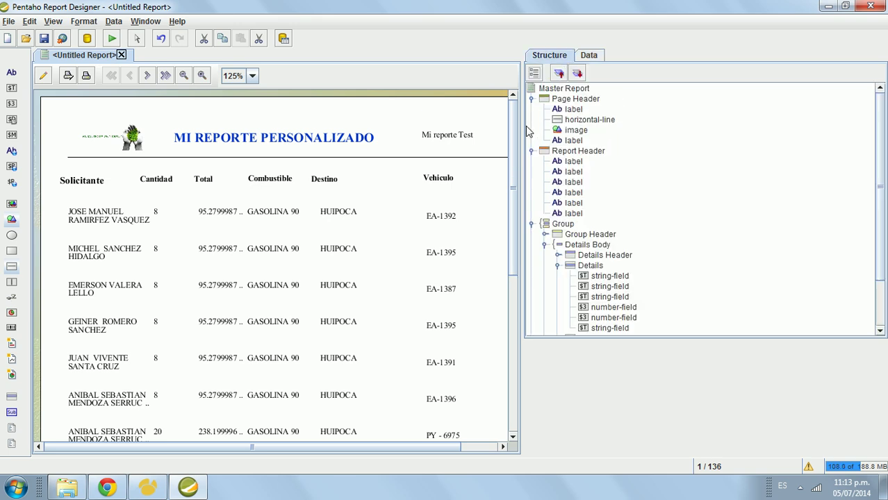
drag(526, 126, 596, 125)
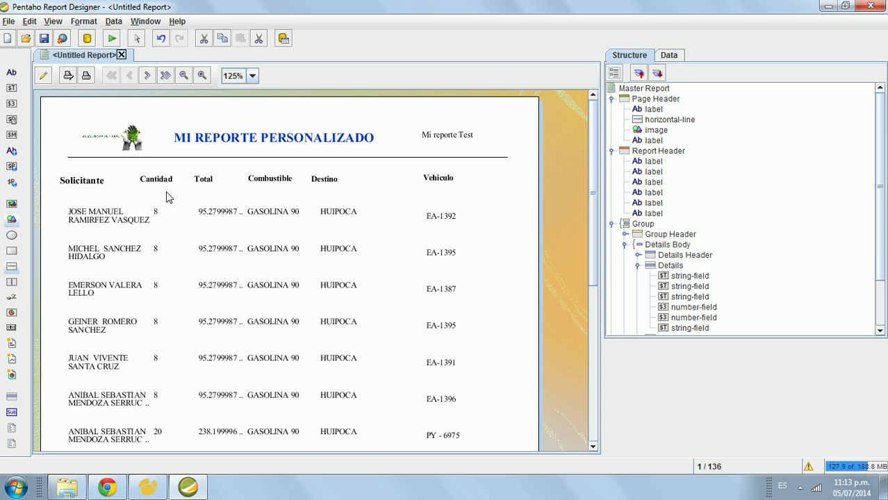
click(201, 75)
drag(226, 453, 202, 434)
drag(597, 175, 578, 123)
click(183, 75)
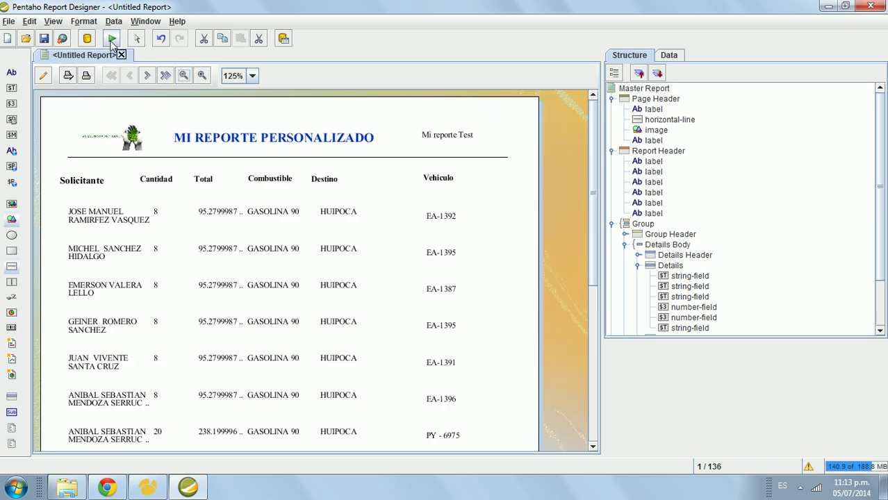
click(111, 38)
Step: Export the report to PDF, review the 136-page file in PDF-XChange Viewer, and close it
click(119, 74)
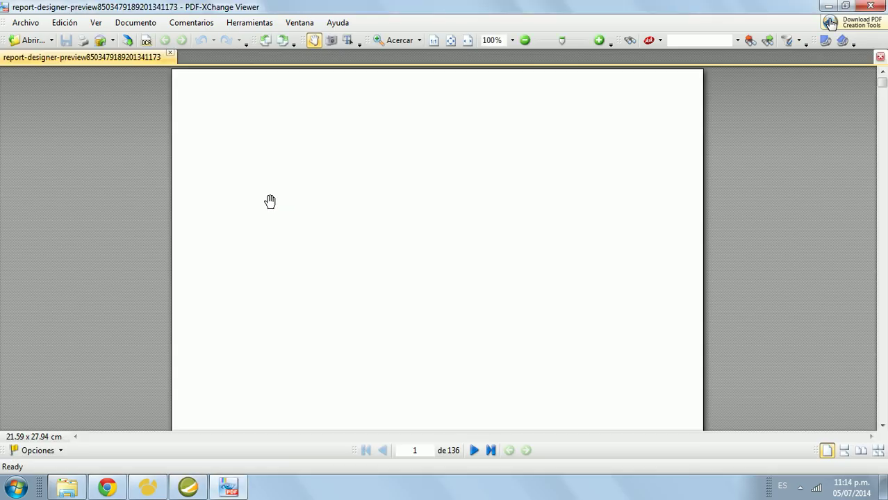
click(883, 82)
drag(884, 82, 884, 6)
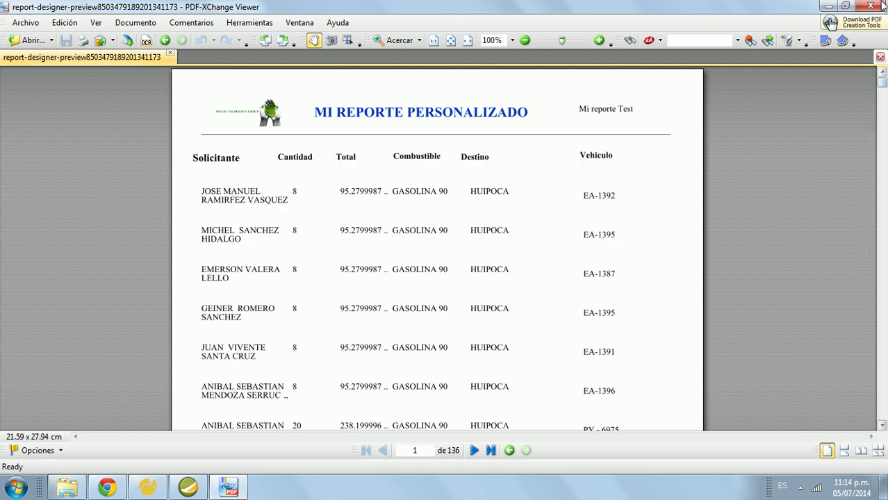
click(883, 6)
click(111, 39)
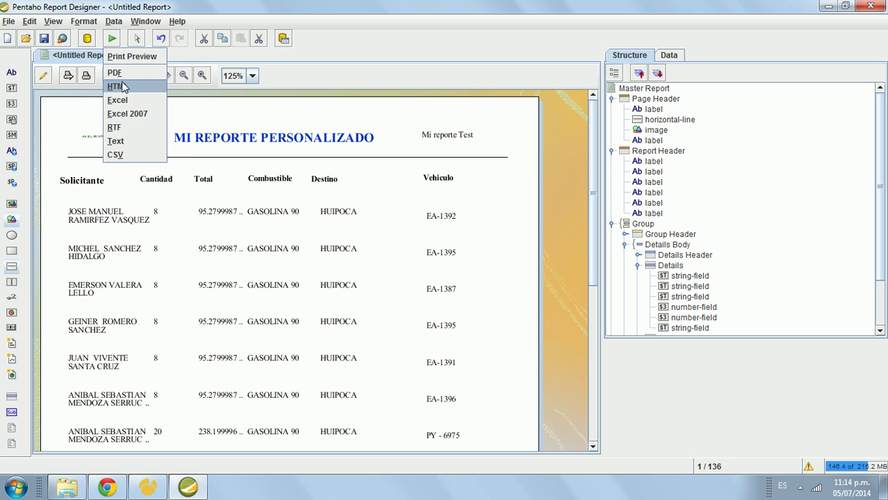
Step: Open a print preview of the report, close it, and return to layout editing
click(125, 62)
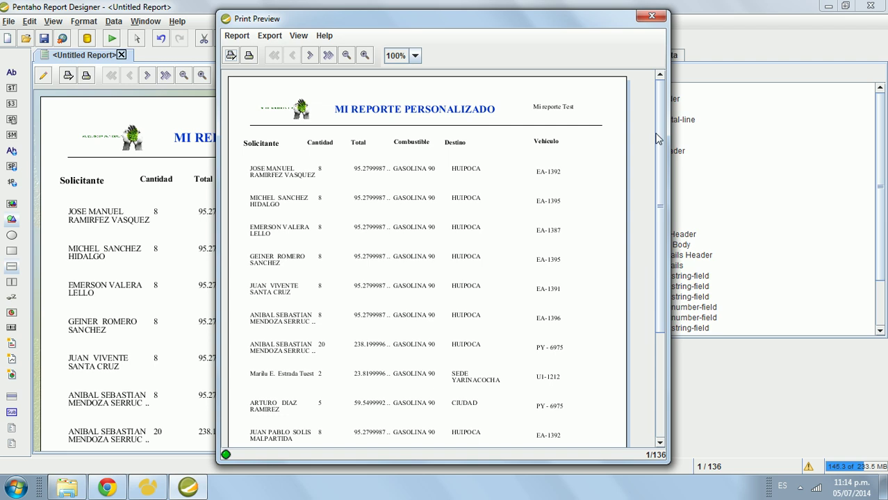
drag(660, 139, 643, 75)
click(652, 17)
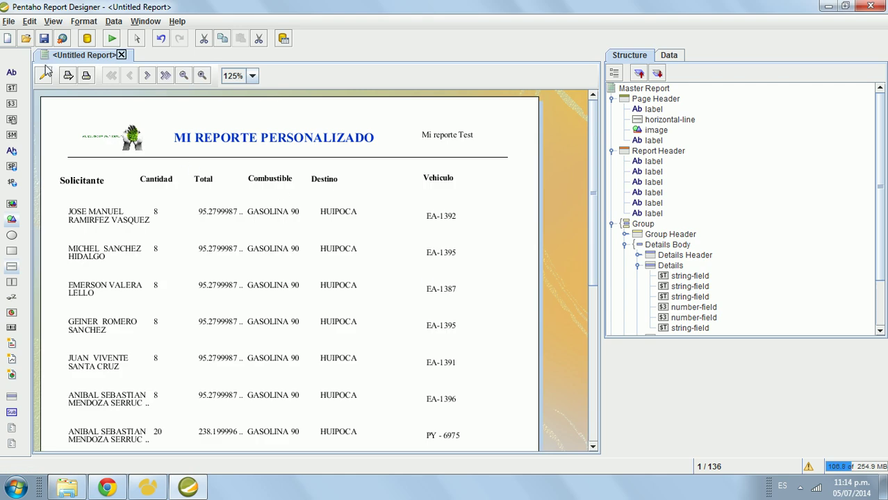
click(45, 72)
Step: Shorten the Report Footer and make the Details and Report Header bands taller
click(222, 224)
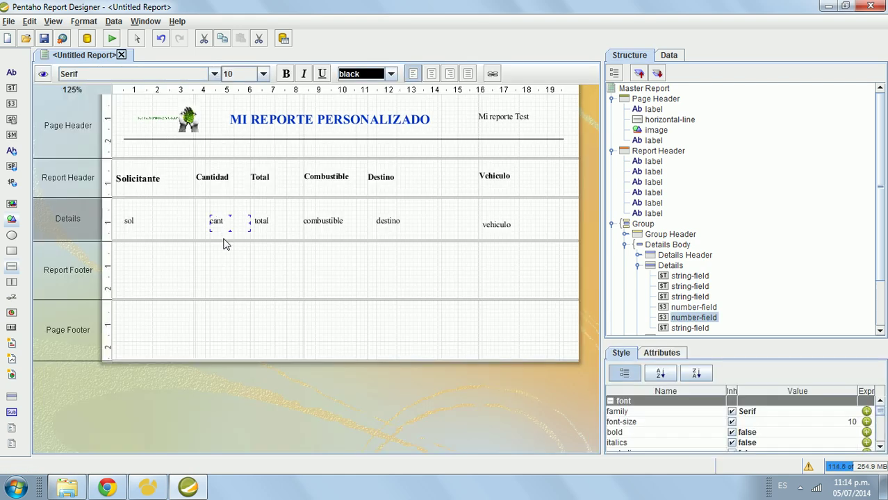
mouse_move(225, 241)
mouse_down()
mouse_move(225, 248)
mouse_move(228, 239)
mouse_up()
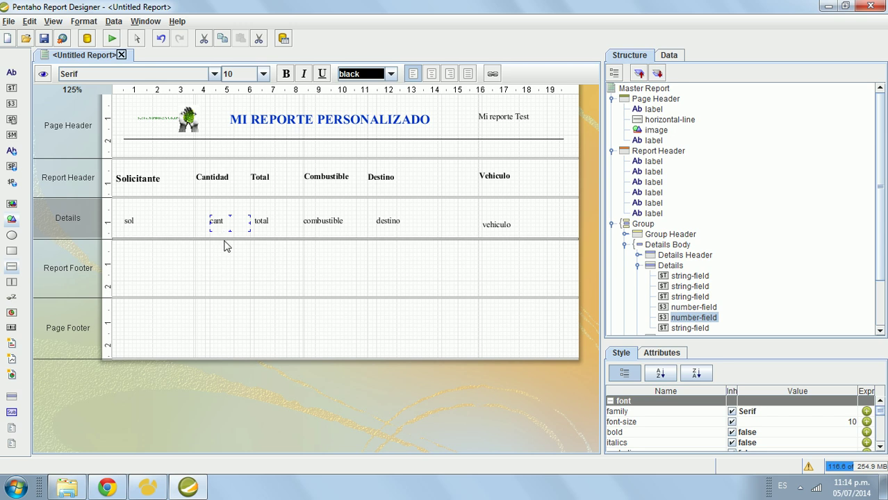
drag(234, 301, 234, 288)
drag(314, 240, 314, 248)
drag(299, 197, 300, 203)
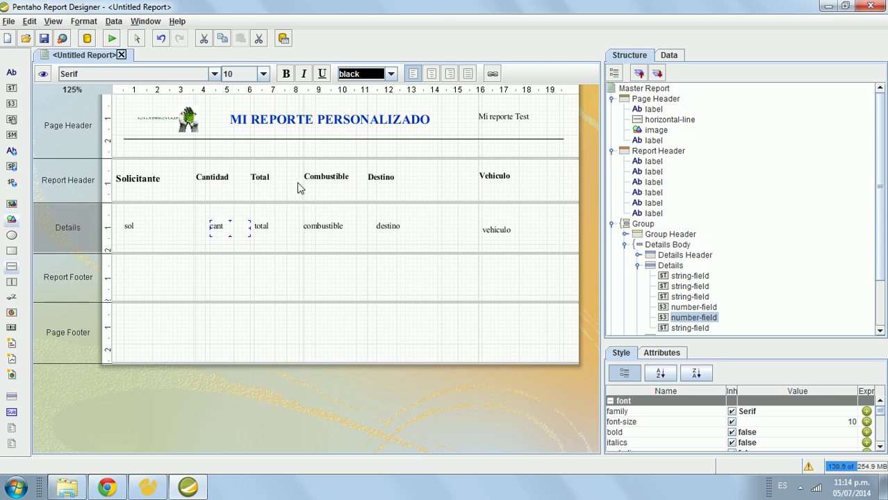
click(290, 291)
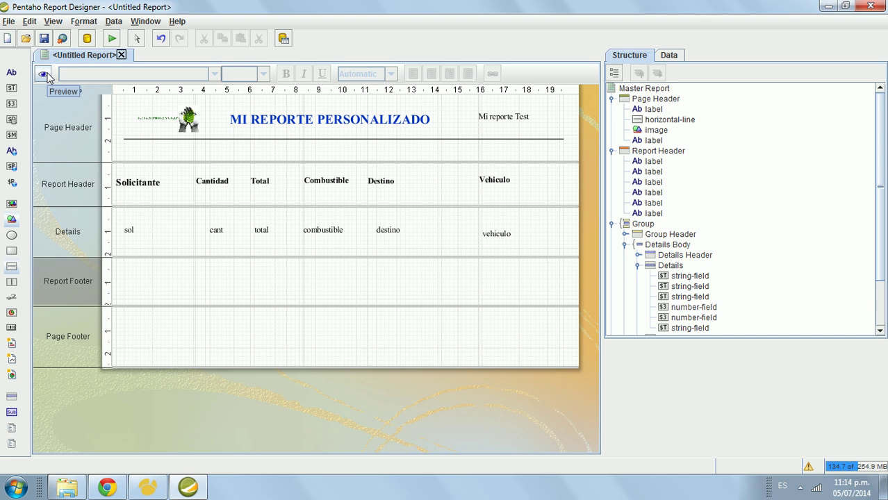
Step: Check Navicat, select the vehiculo, destino and combustible fields, then list Query 1's fields
click(143, 488)
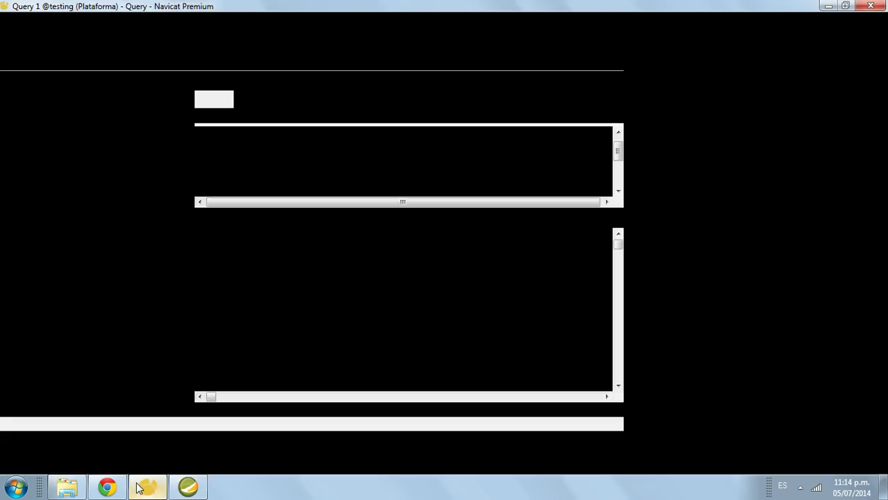
click(140, 488)
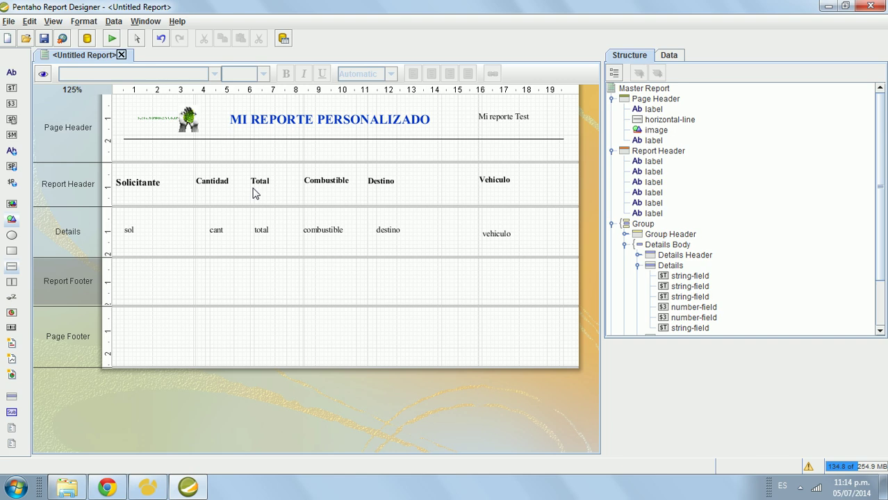
click(511, 237)
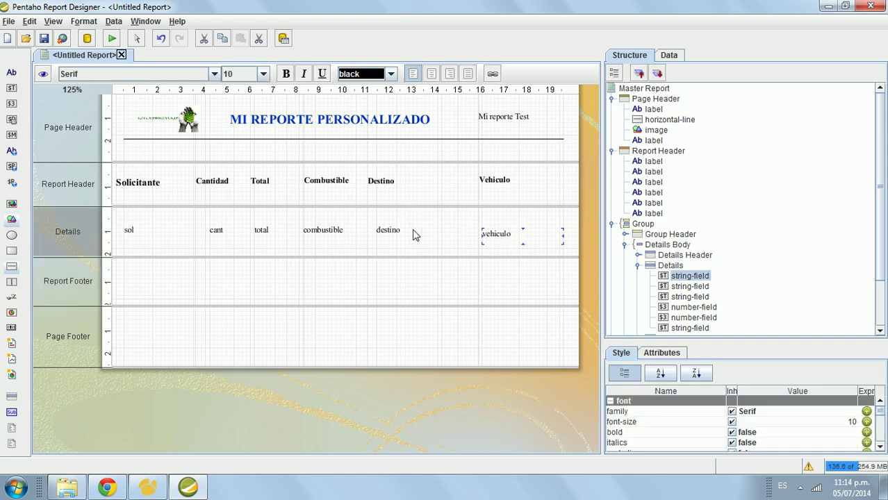
click(396, 235)
click(335, 232)
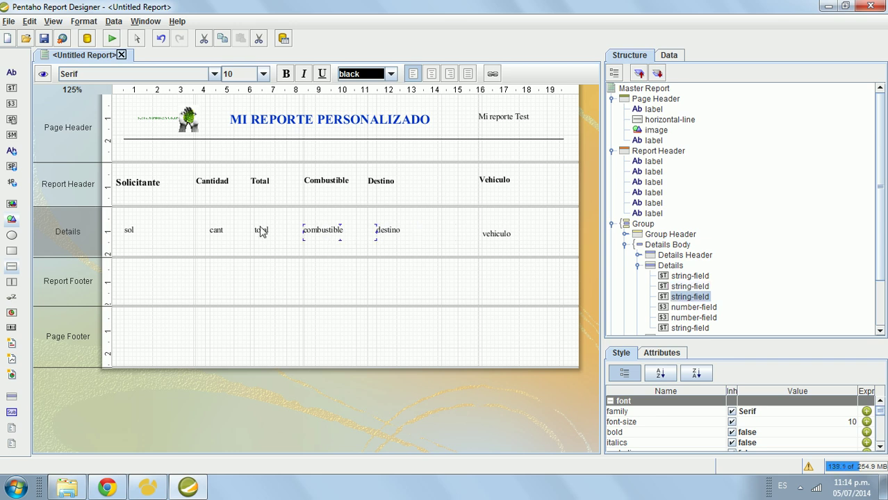
click(672, 59)
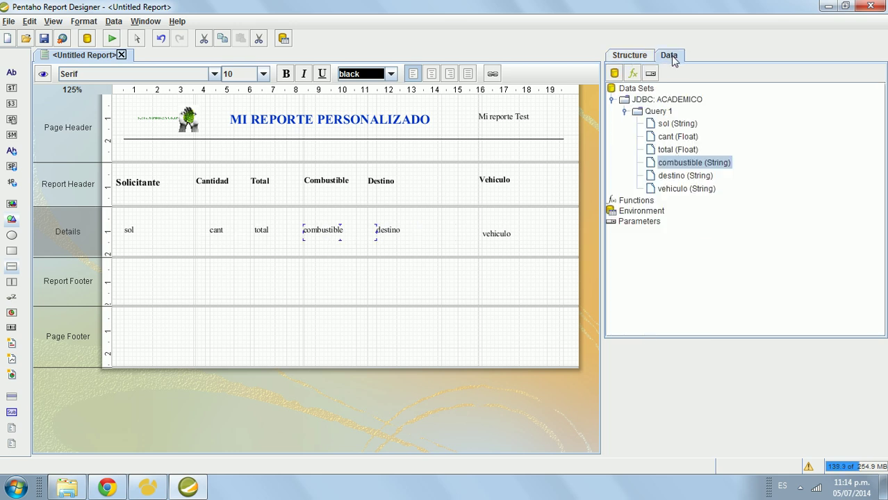
double_click(667, 99)
click(347, 69)
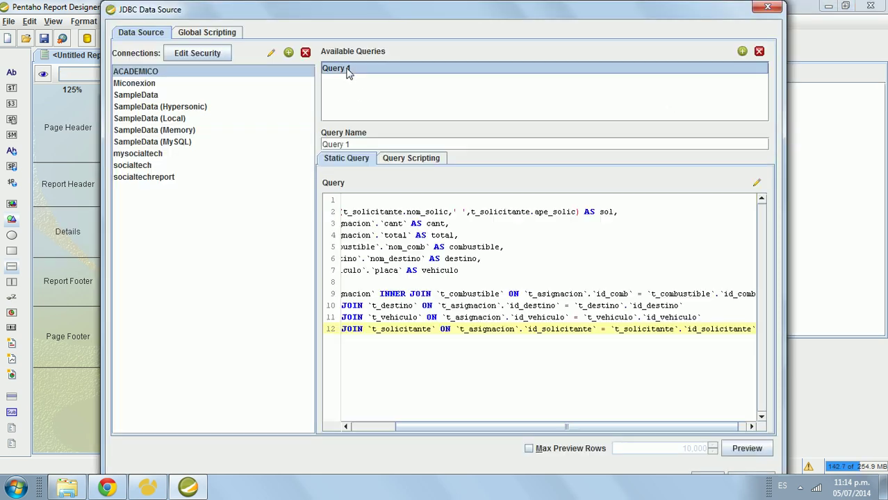
drag(513, 427, 407, 419)
click(503, 270)
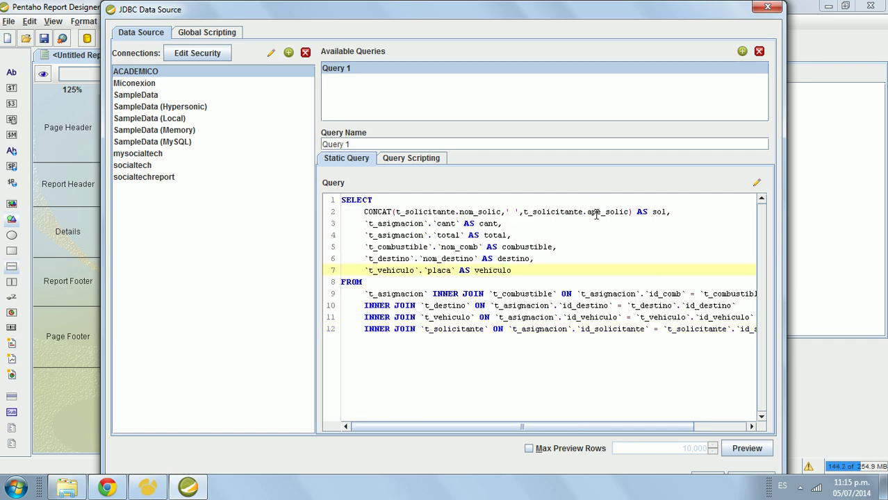
click(656, 213)
click(494, 223)
click(495, 236)
click(517, 246)
click(513, 258)
click(768, 9)
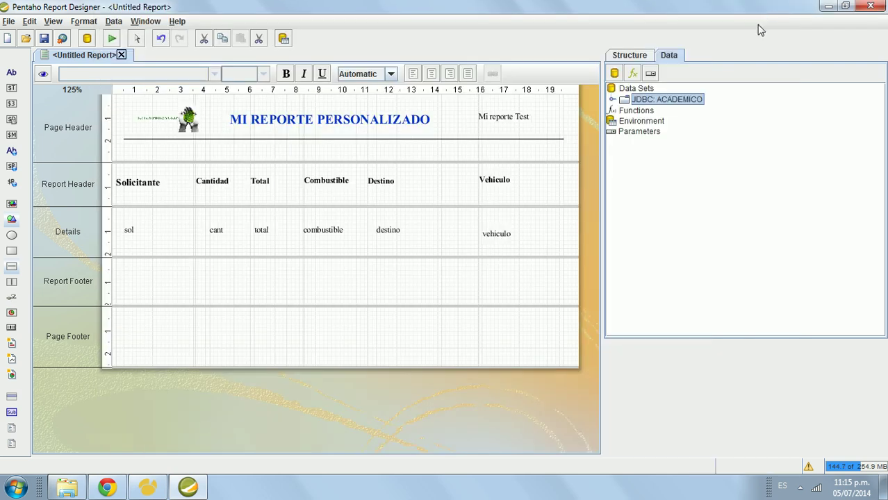
click(680, 136)
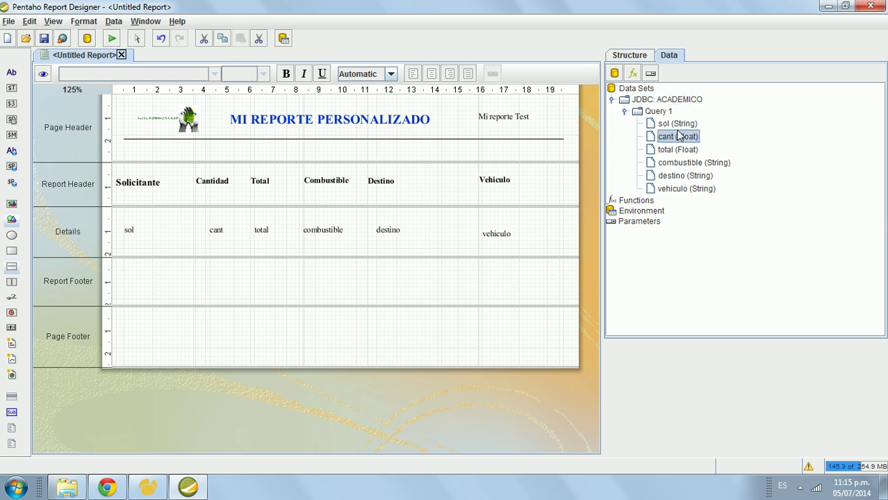
Step: Drop the cant field into Details under Cantidad and check the neighbouring fields and bands
drag(679, 136, 216, 231)
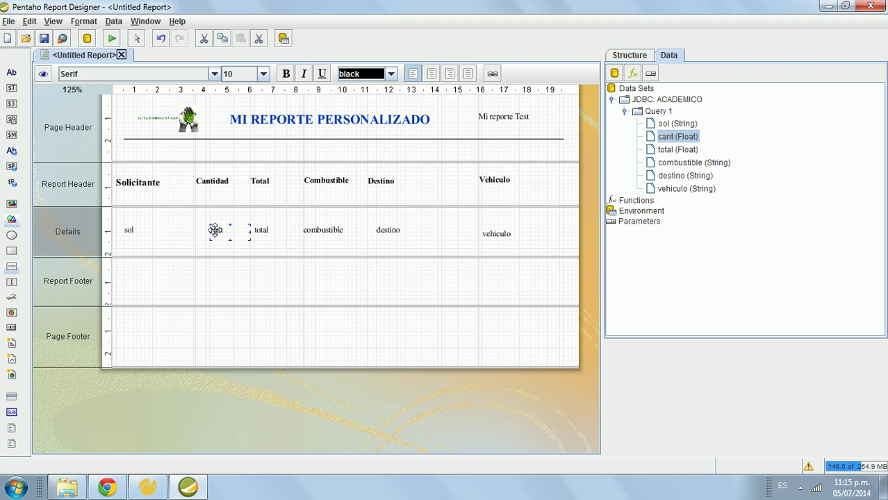
click(266, 231)
click(310, 233)
click(388, 232)
click(384, 276)
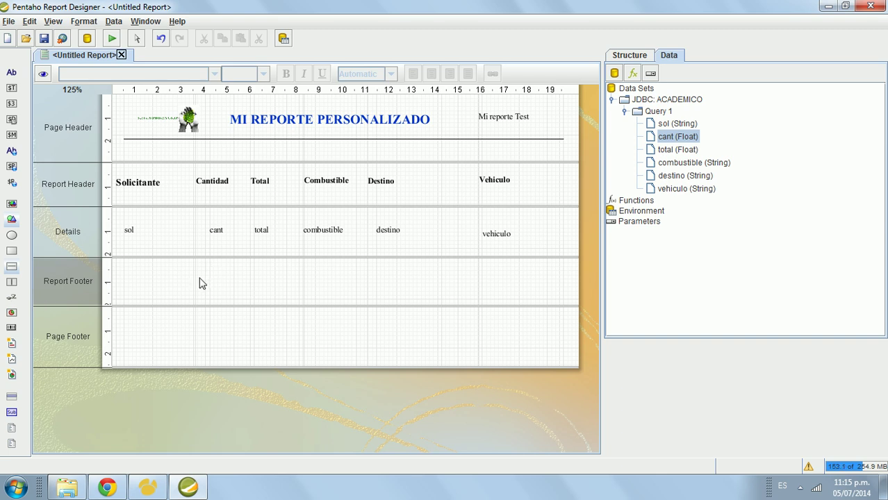
click(536, 199)
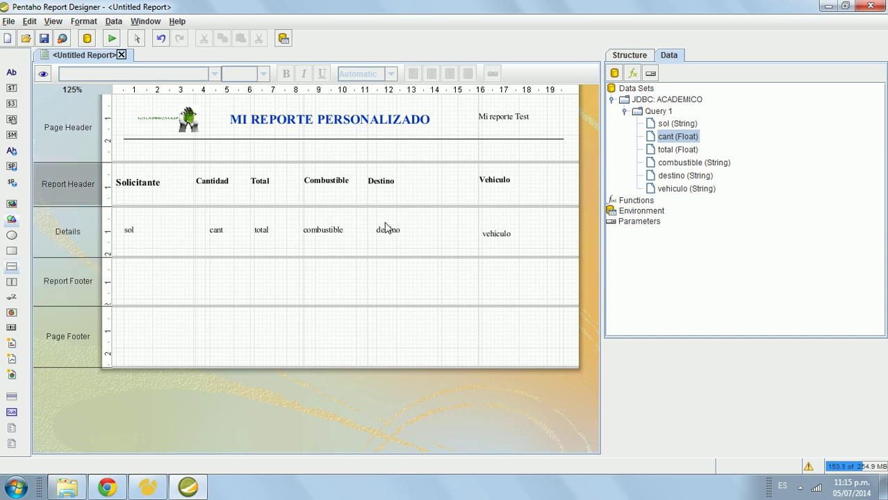
click(371, 285)
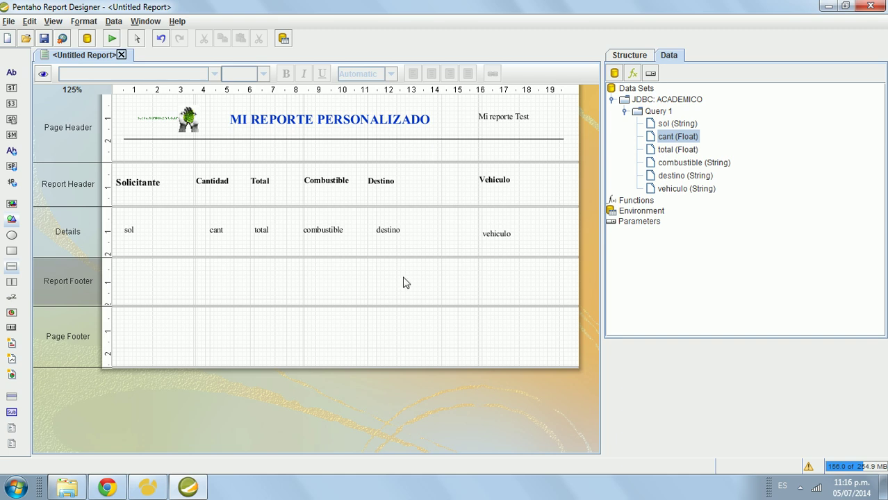
Step: Open Camtasia Recorder's control panel from the system tray and move it higher up
click(800, 488)
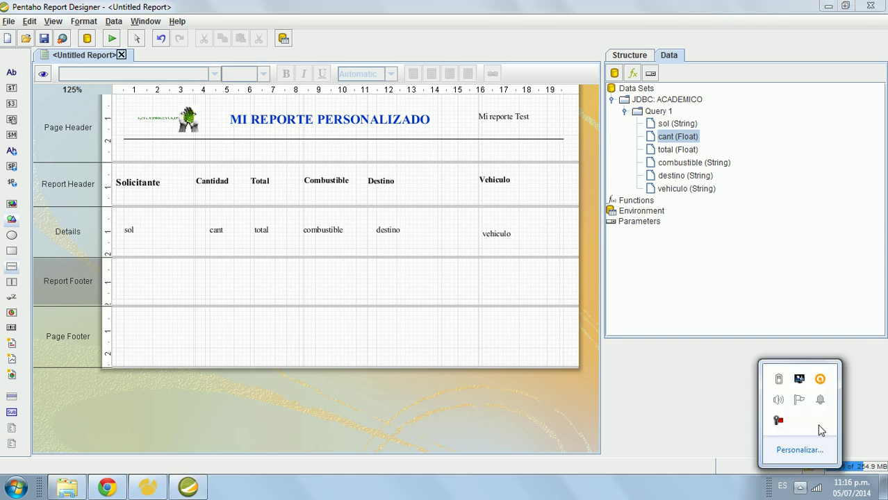
click(778, 421)
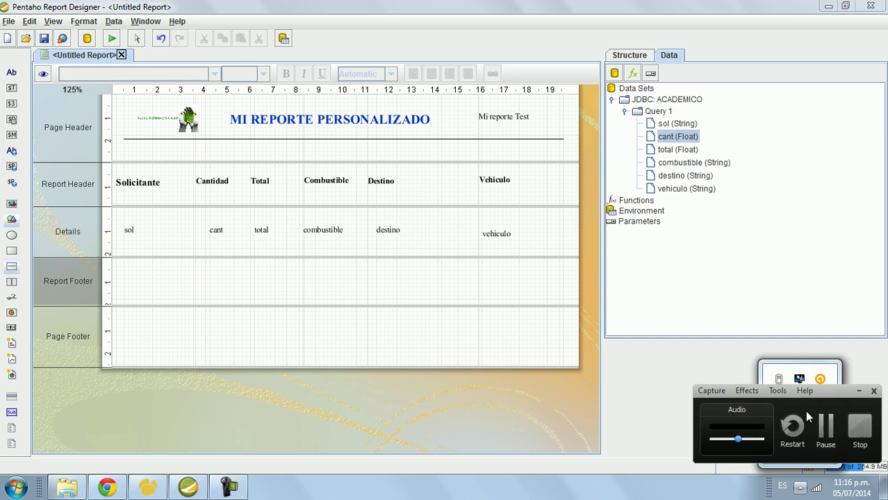
drag(832, 394, 827, 357)
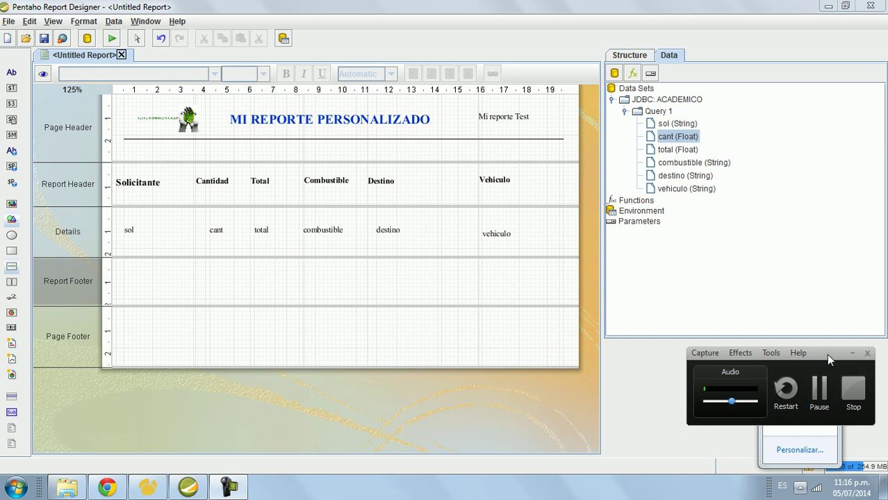